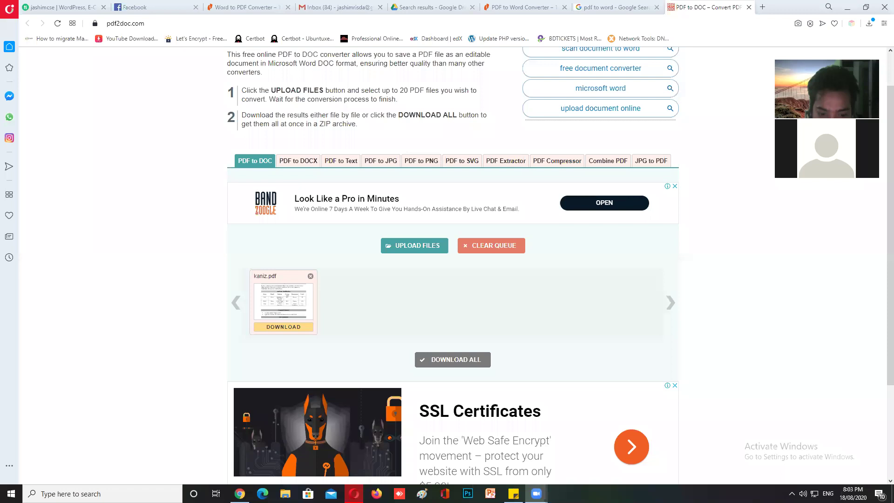
- Scroll the current web page and open the site's language choices
scroll(510, 293, "up", 1)
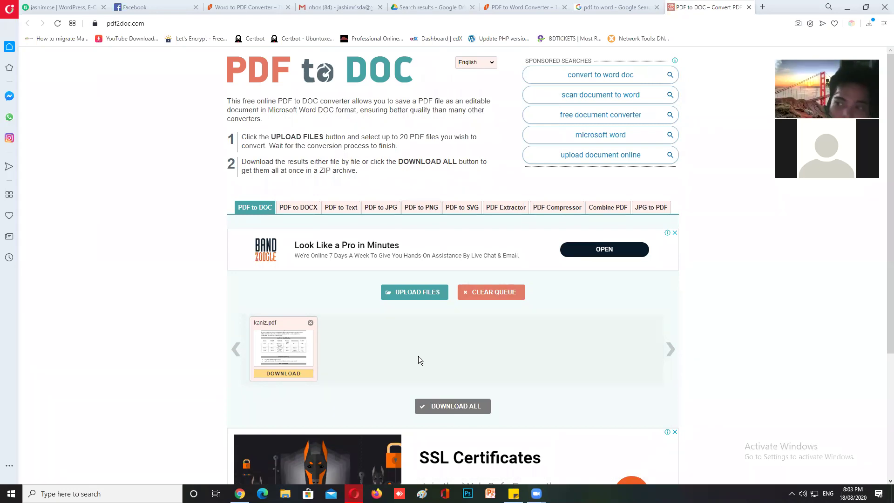
scroll(464, 373, "down", 1)
scroll(459, 370, "up", 1)
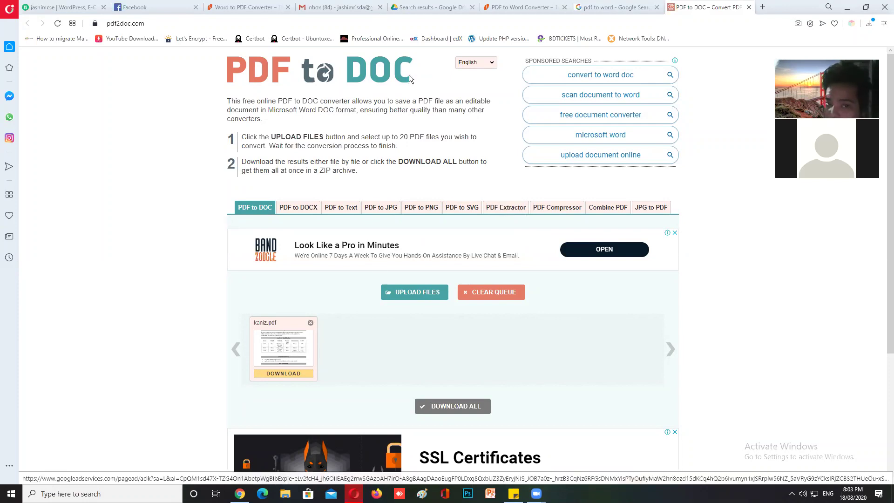
left_click_drag(413, 69, 282, 86)
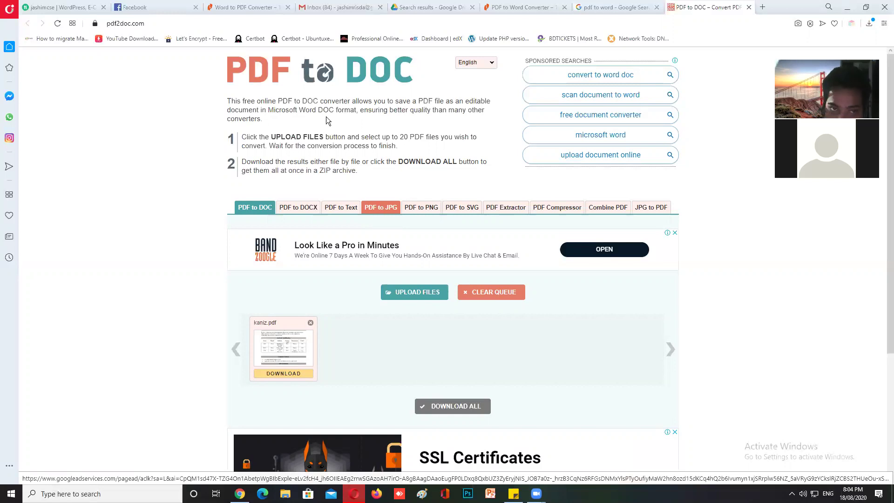
left_click(476, 62)
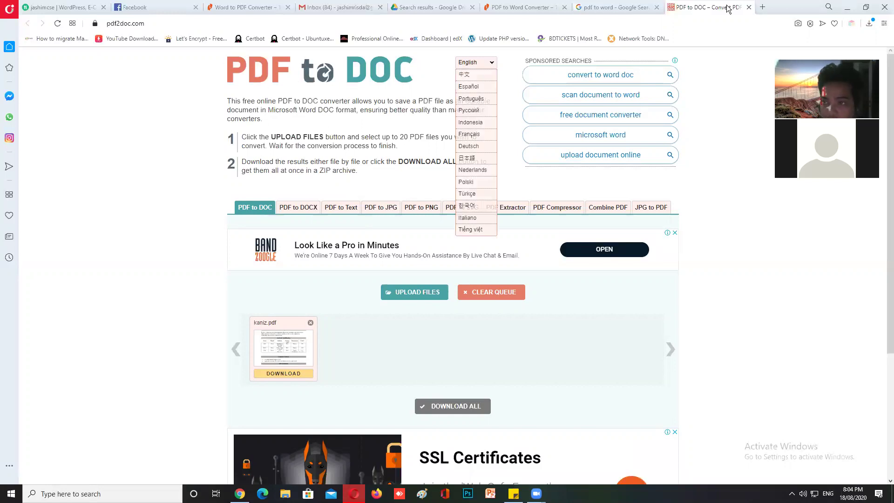
- In a new tab, search Google for 'how to convert word to pdf'
left_click(763, 7)
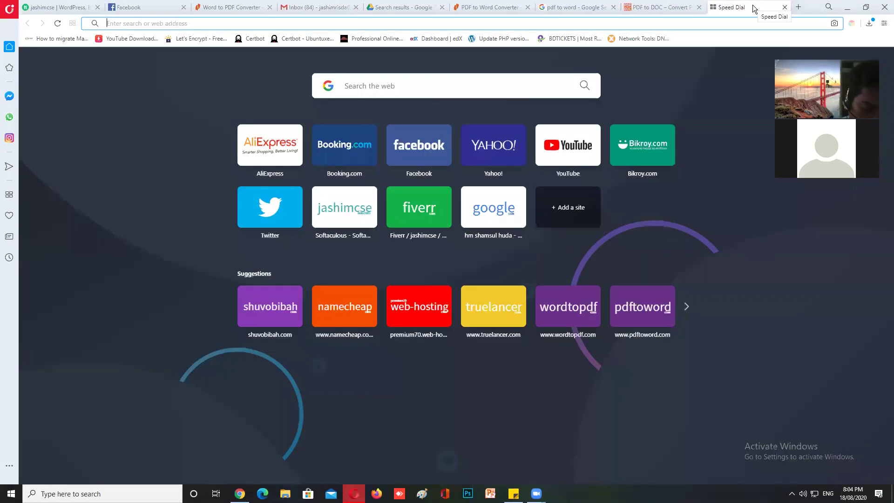
type("how ty")
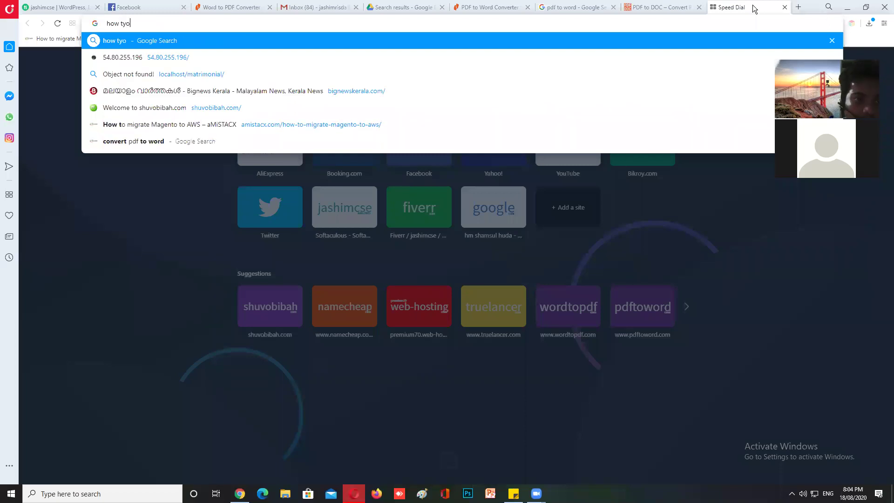
key("BackSpace")
type("o convert ")
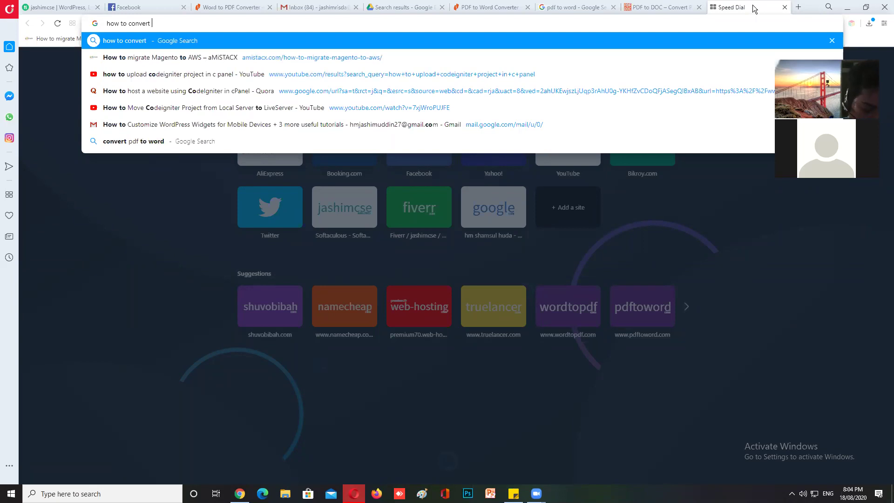
type("word to pdf")
key("Return")
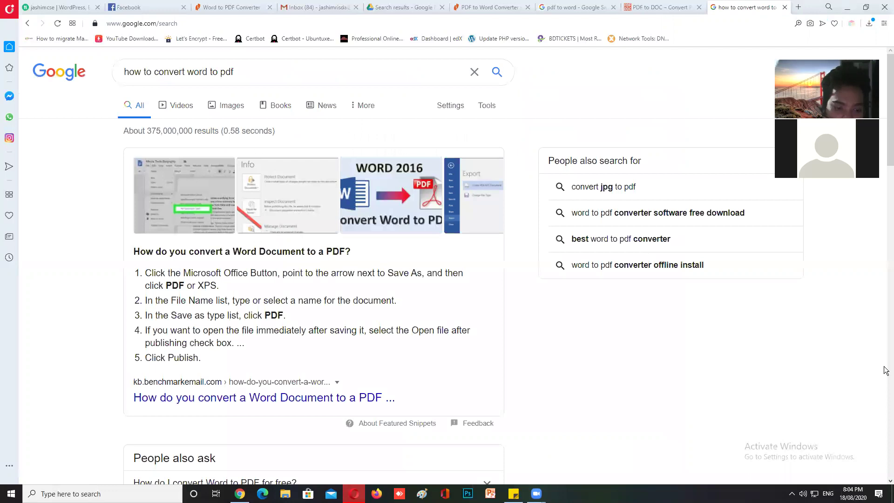
- Open the Smallpdf Word to PDF result in a new tab
scroll(413, 348, "down", 7)
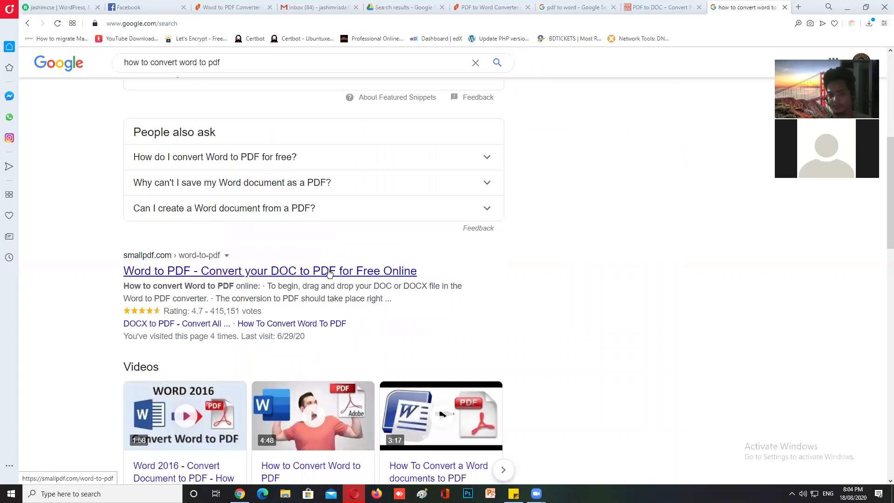
right_click(328, 269)
left_click(355, 282)
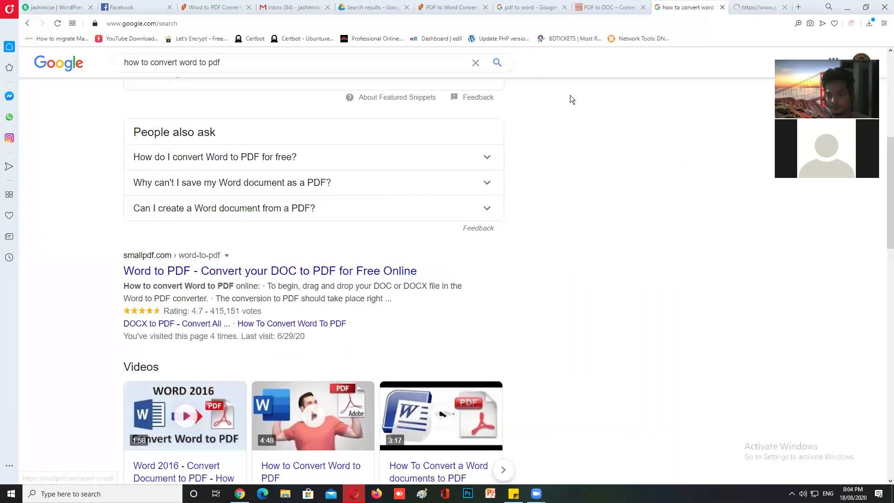
- On the Smallpdf Word to PDF page, upload a Word document for conversion
left_click(744, 9)
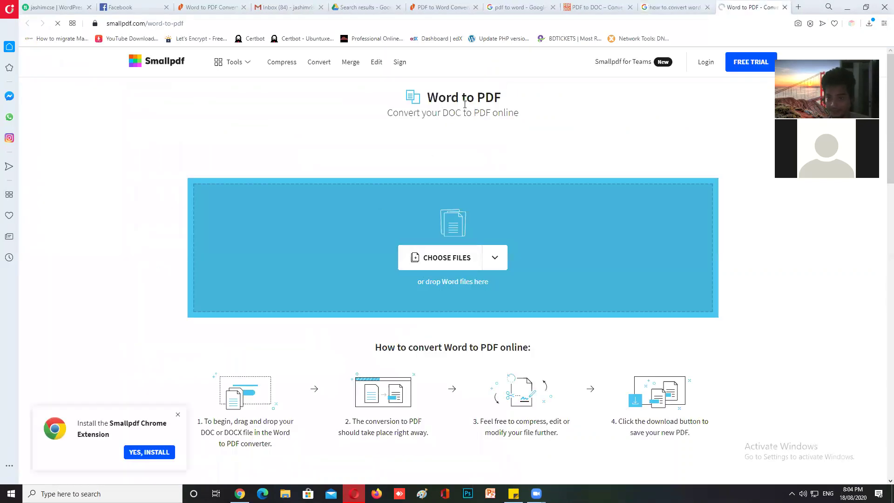
left_click(431, 260)
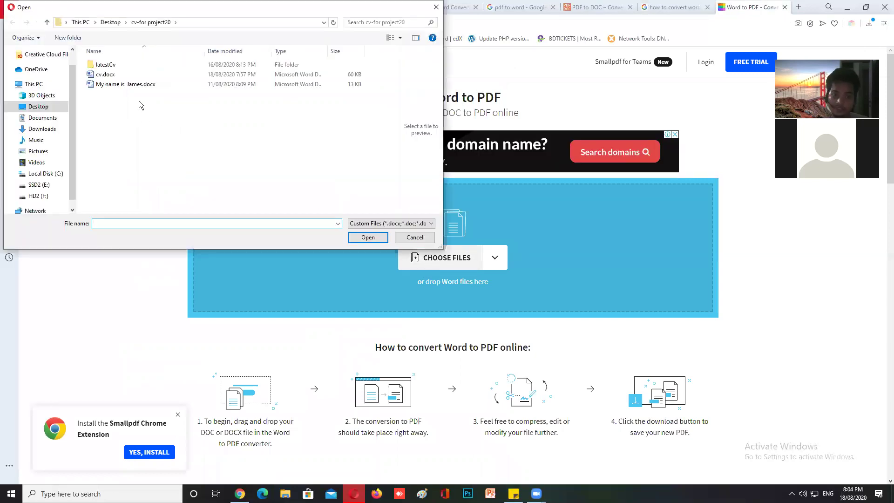
left_click(130, 85)
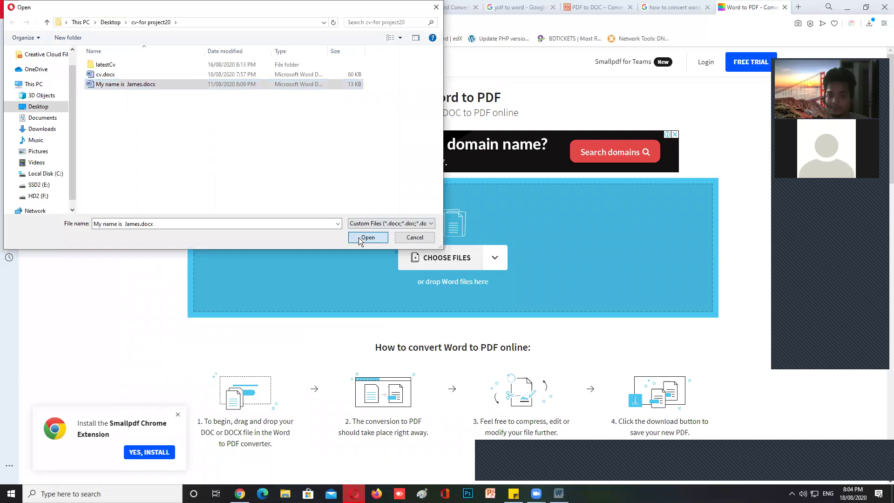
left_click(370, 237)
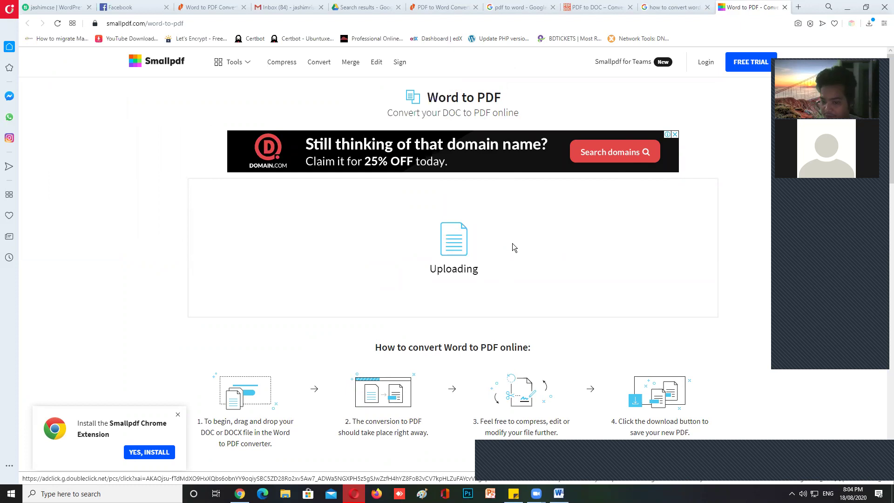
- After the upload fails, start over and upload cv.docx
scroll(421, 279, "down", 3)
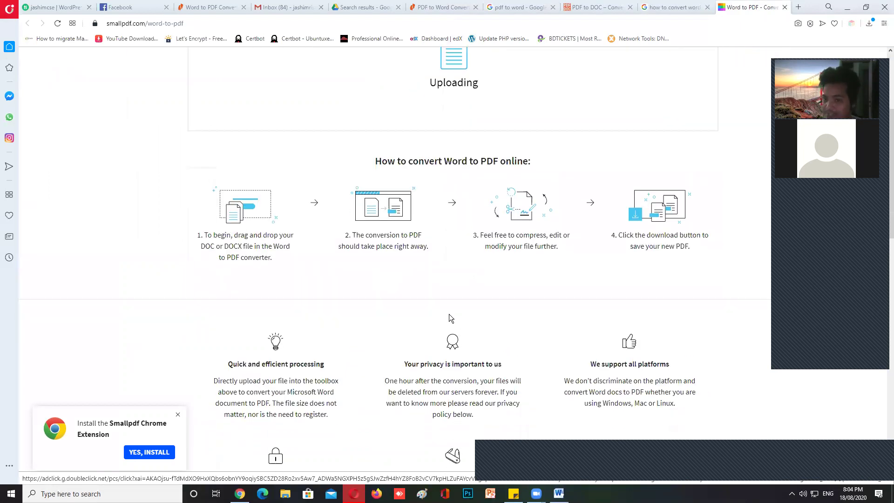
scroll(449, 314, "up", 3)
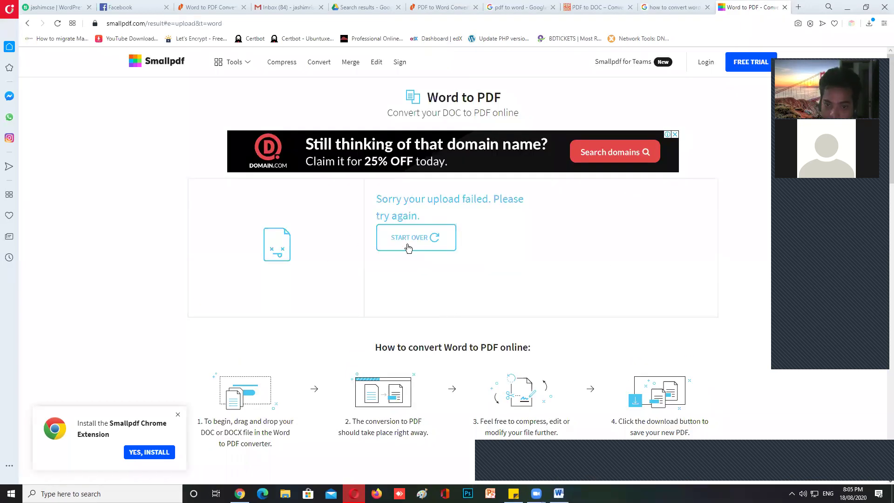
left_click(413, 240)
left_click(444, 263)
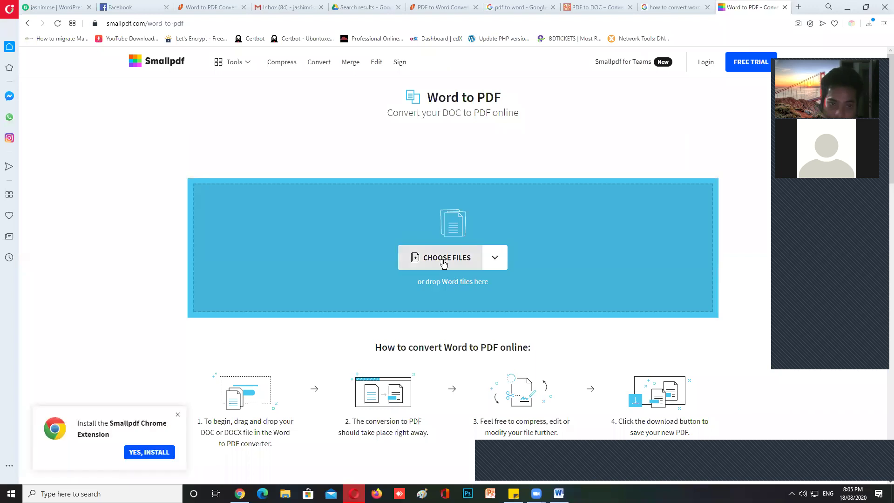
double_click(106, 74)
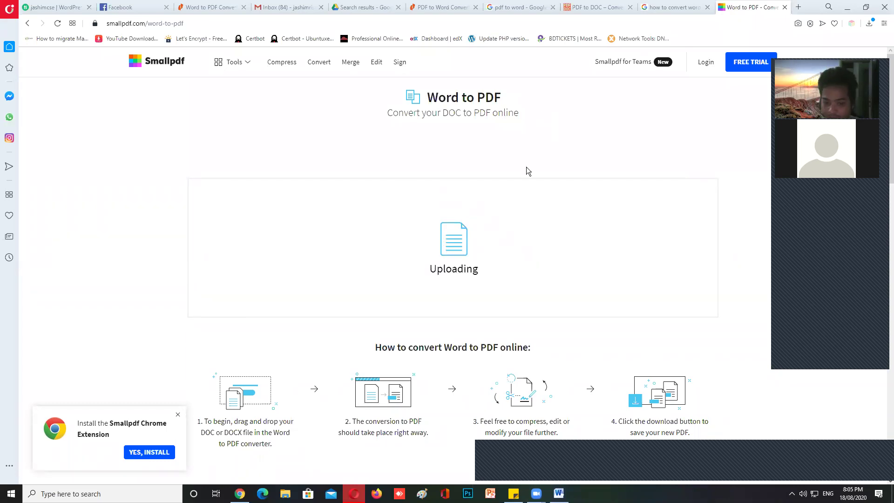
- Confirm the Smallpdf extension install and return to the Word-to-PDF search results
left_click(160, 454)
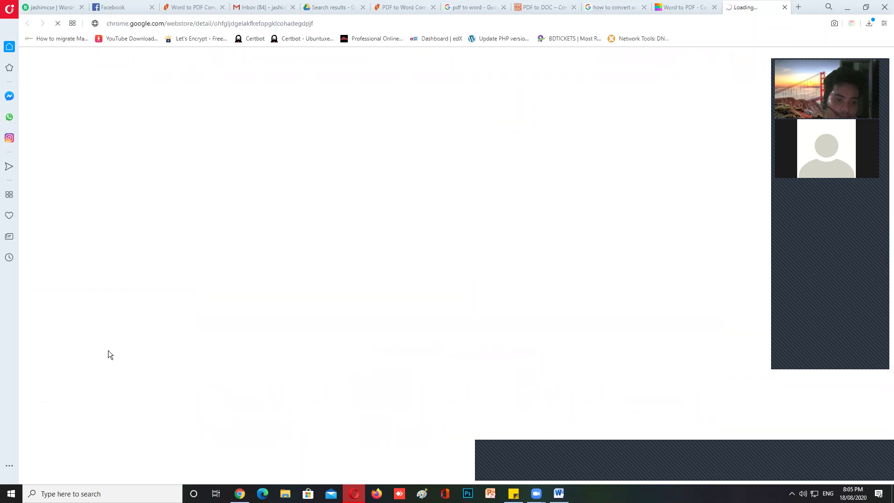
left_click(603, 8)
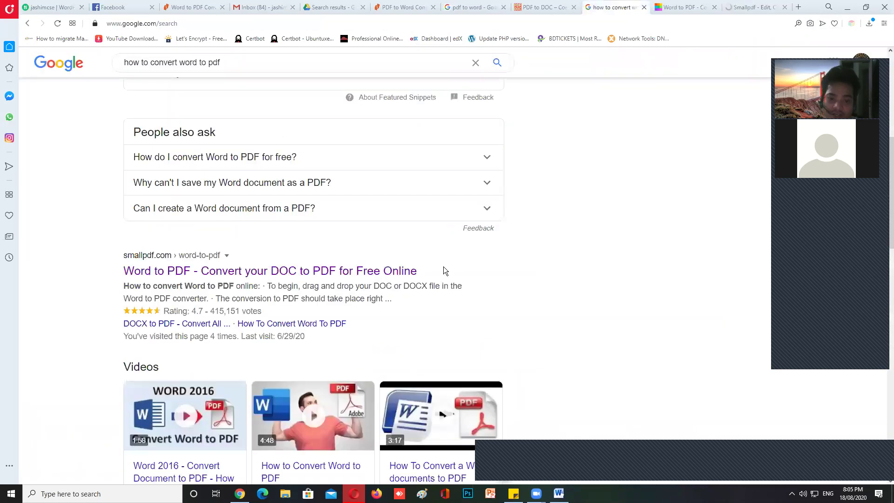
scroll(442, 269, "up", 3)
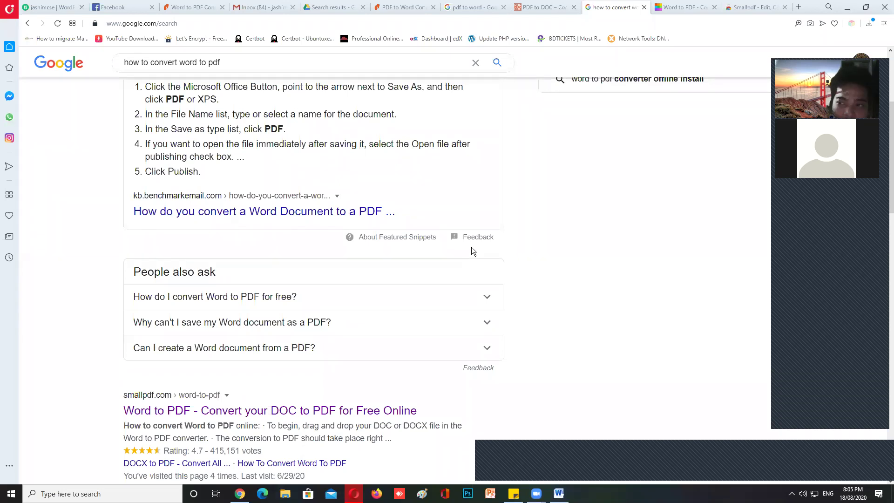
scroll(410, 313, "up", 1)
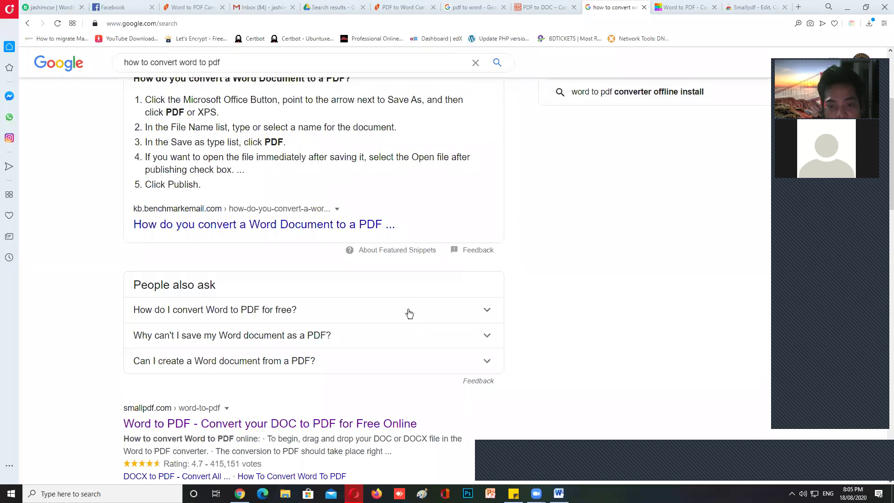
scroll(409, 313, "up", 4)
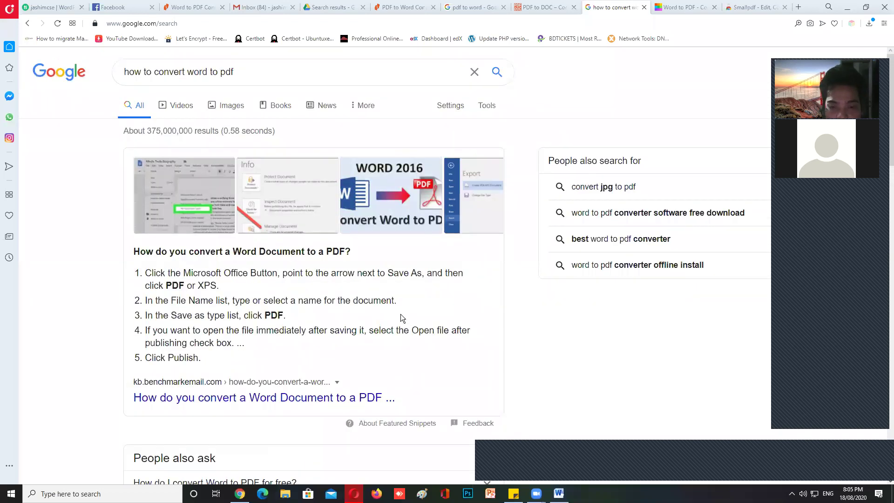
- Look back over the search results, then dismiss Word's work-file error
scroll(401, 317, "down", 6)
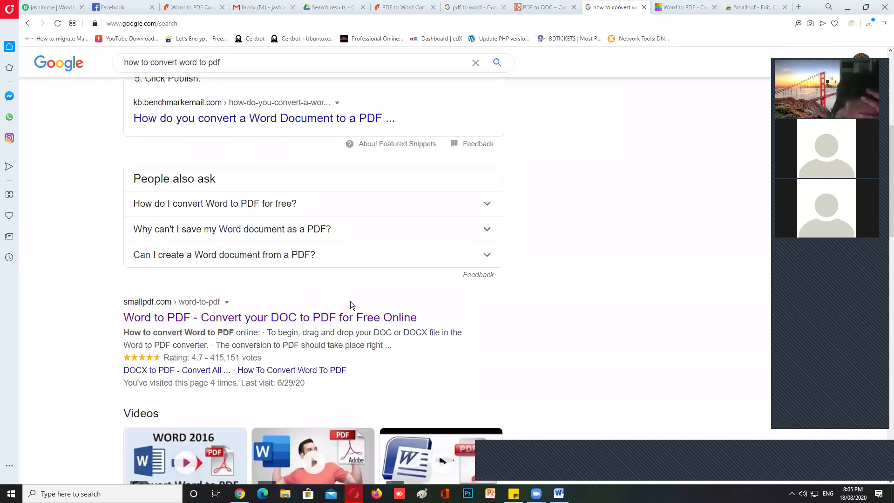
scroll(350, 302, "down", 5)
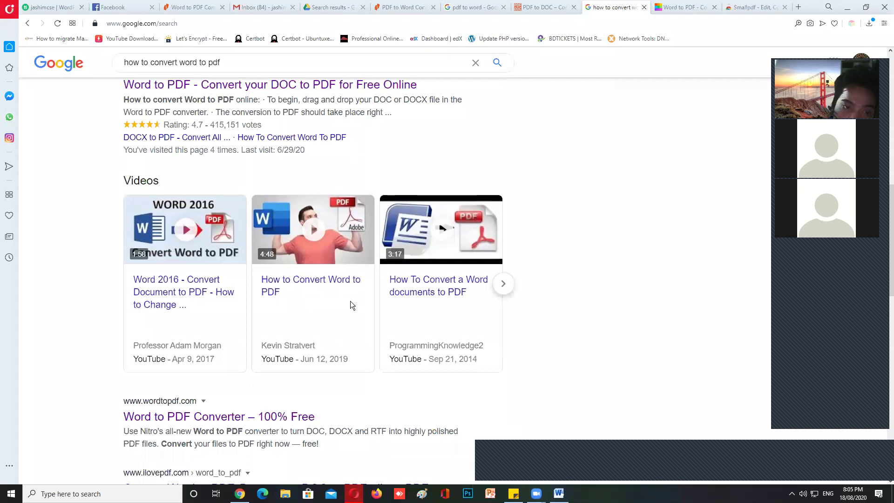
scroll(351, 301, "up", 3)
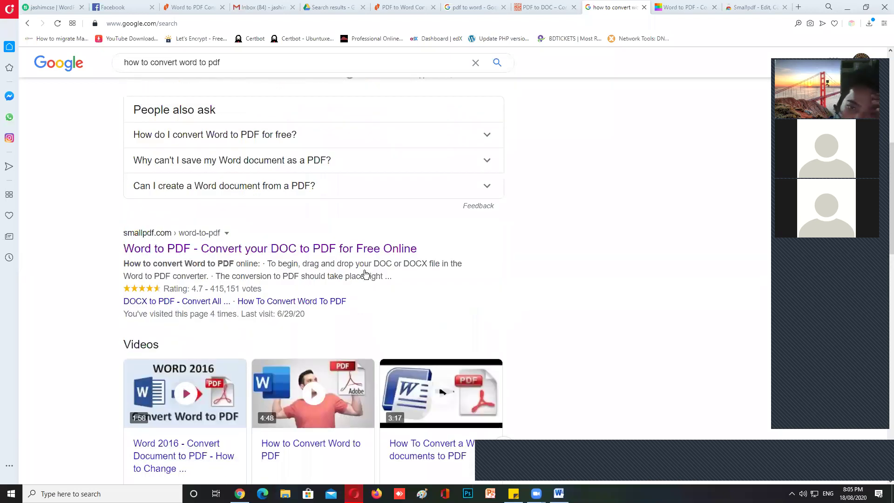
scroll(364, 277, "up", 3)
scroll(364, 277, "up", 3)
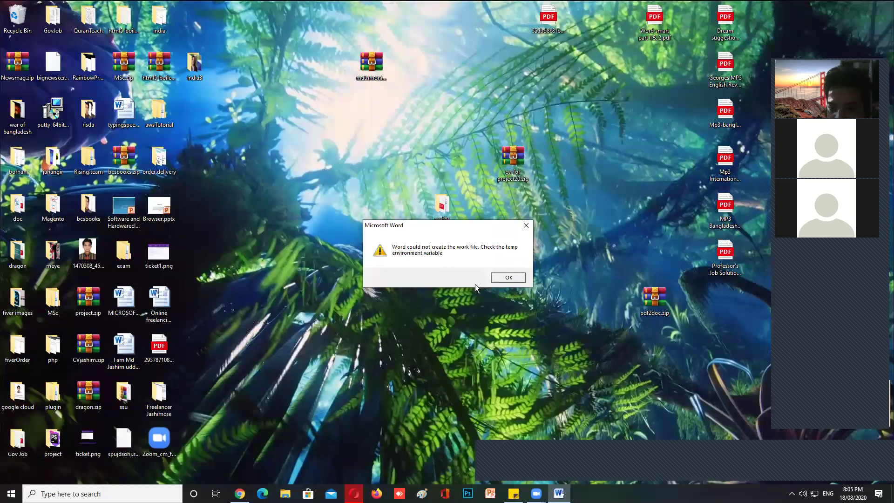
key("Return")
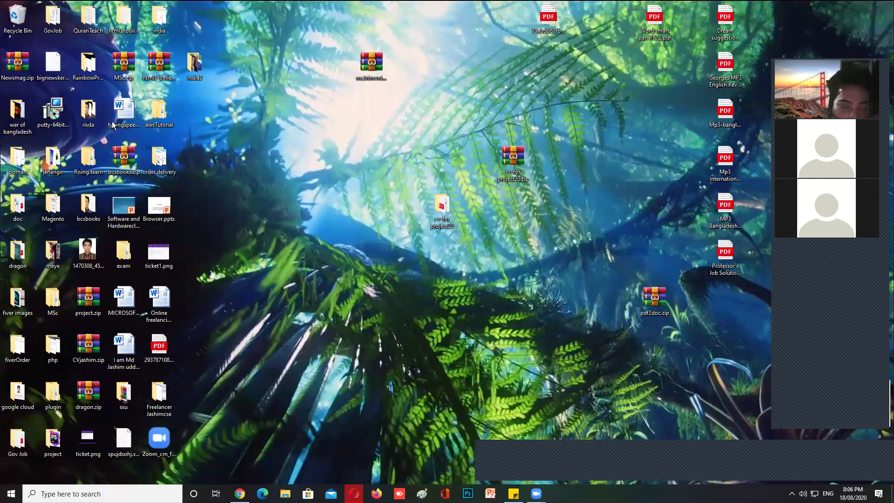
- Open kaniz.pdf in Edge and scroll through both CV pages to the signature line
key("Return")
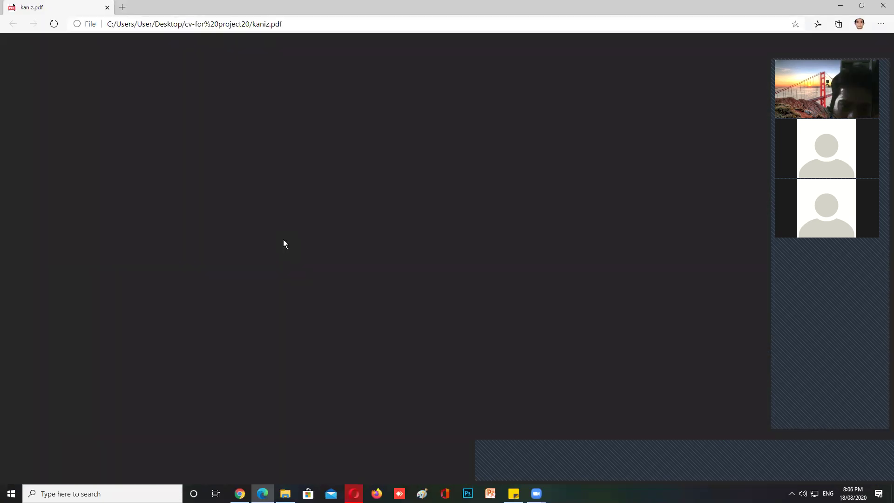
scroll(353, 247, "down", 3)
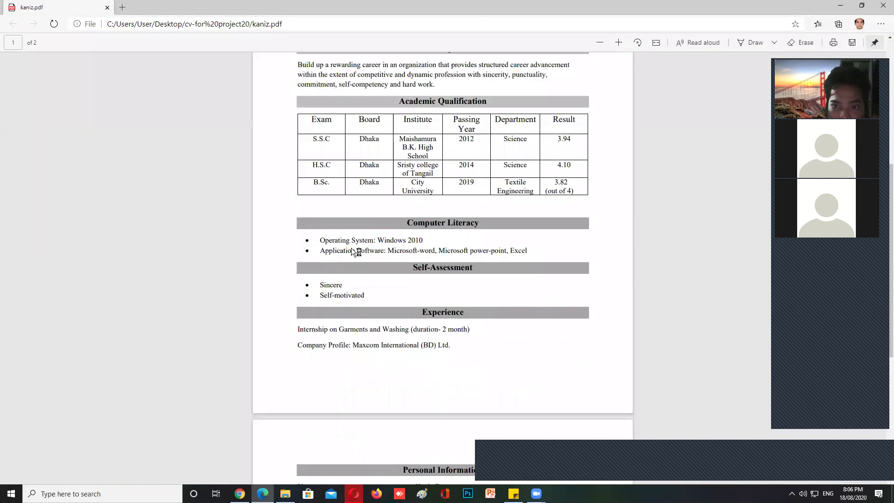
scroll(353, 247, "down", 4)
scroll(354, 250, "down", 5)
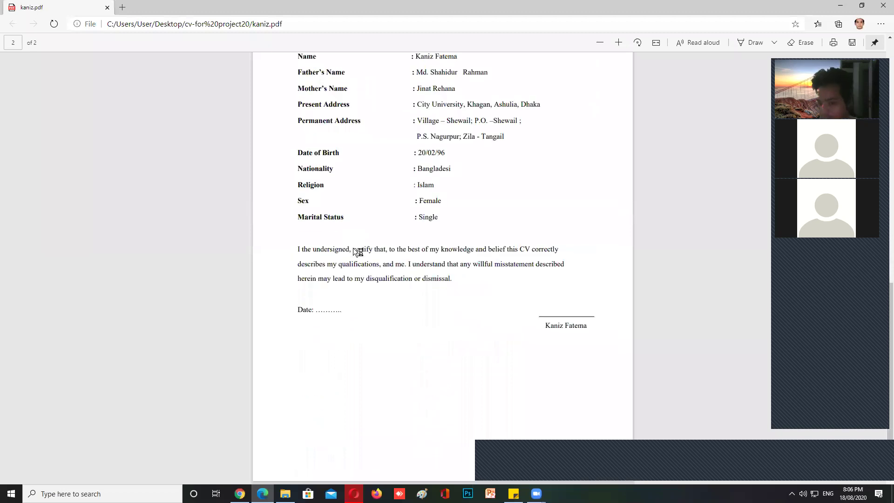
scroll(353, 248, "up", 3)
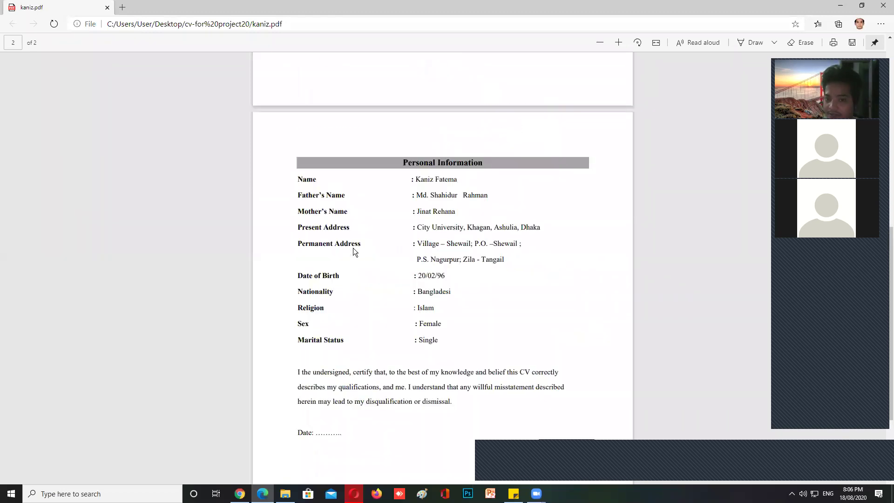
scroll(353, 248, "up", 1)
scroll(353, 247, "up", 2)
scroll(353, 248, "up", 2)
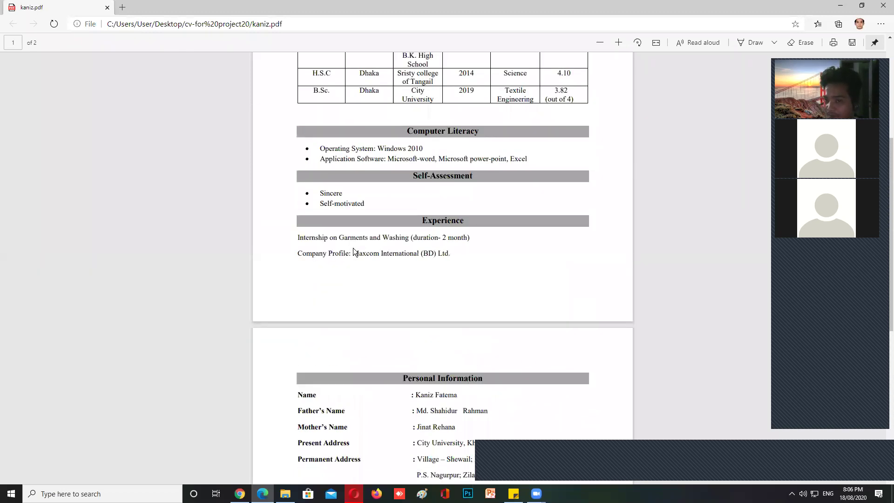
scroll(353, 248, "up", 3)
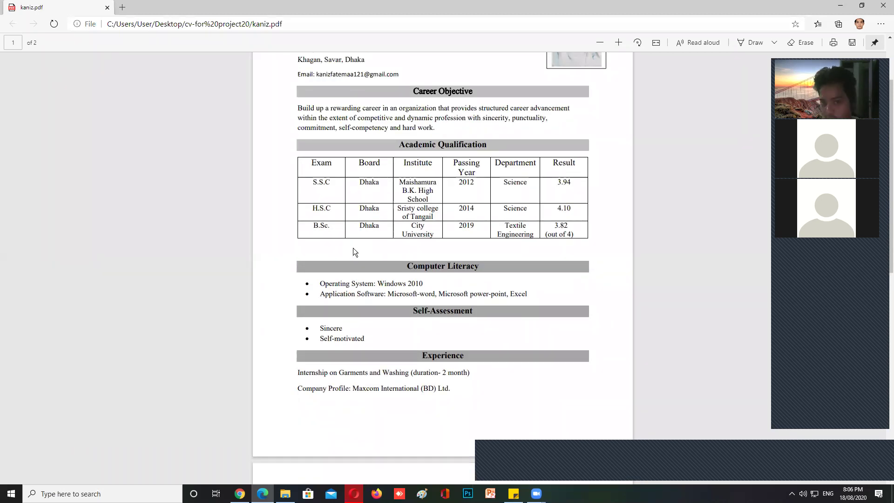
scroll(354, 248, "up", 2)
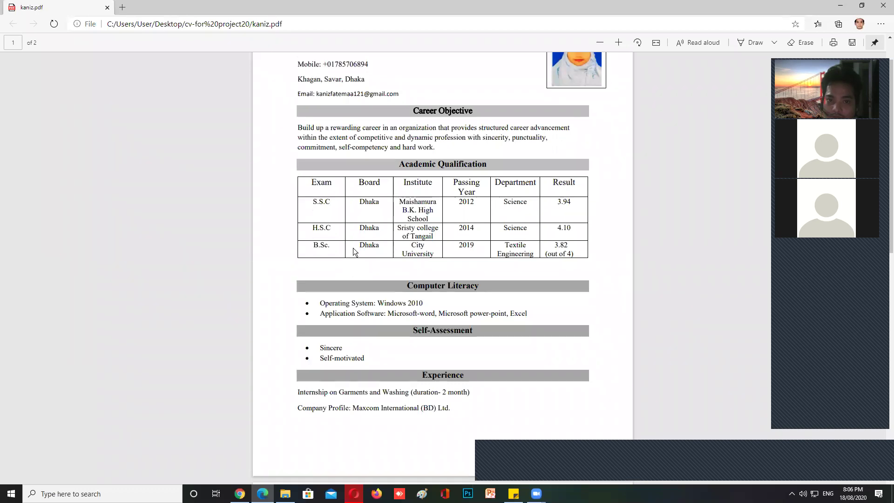
scroll(353, 248, "up", 1)
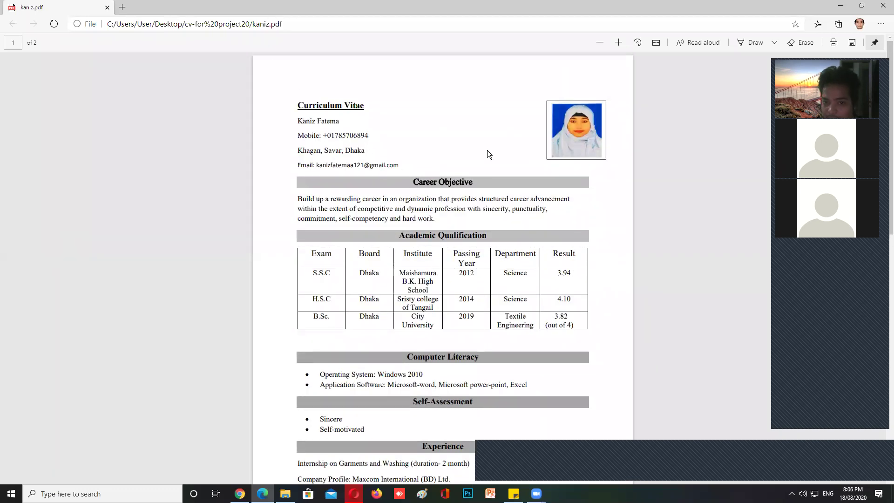
scroll(387, 102, "down", 5)
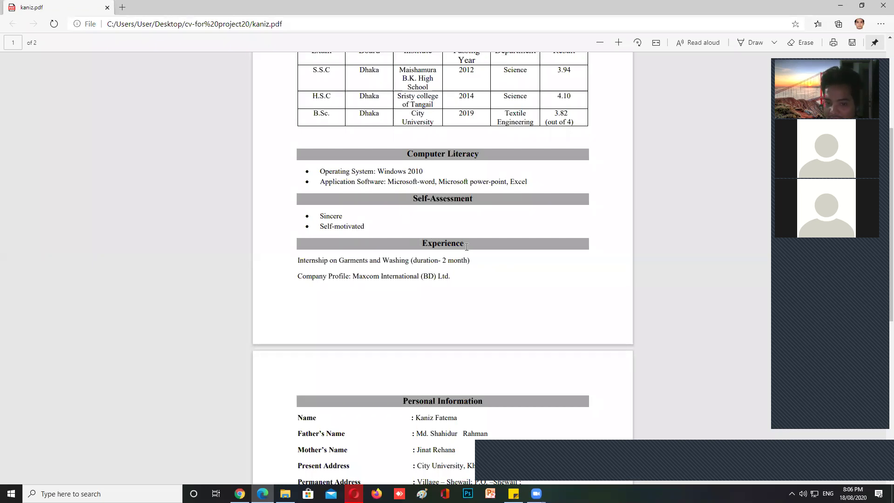
scroll(434, 242, "down", 1)
scroll(462, 242, "down", 2)
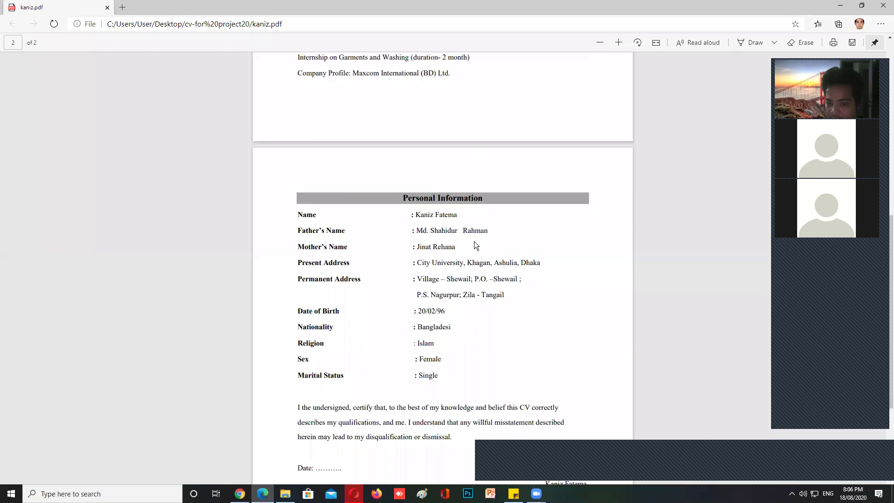
scroll(455, 240, "down", 2)
scroll(461, 264, "up", 3)
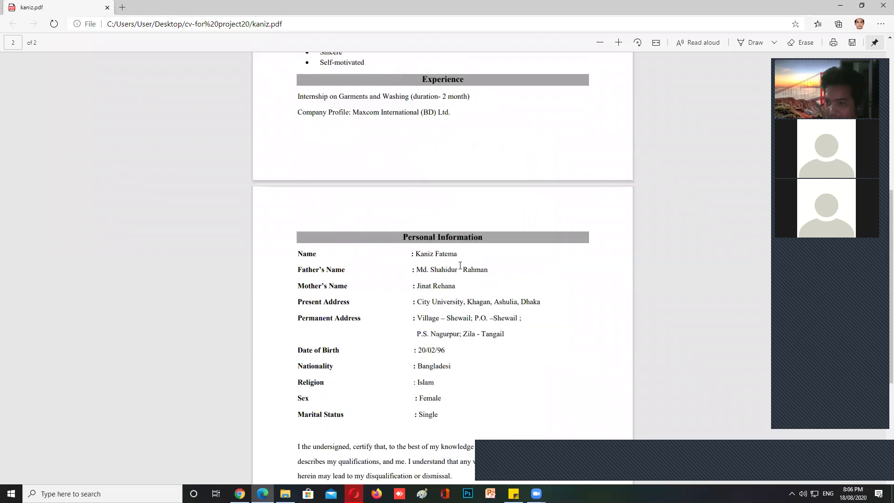
scroll(463, 266, "down", 3)
scroll(463, 266, "up", 3)
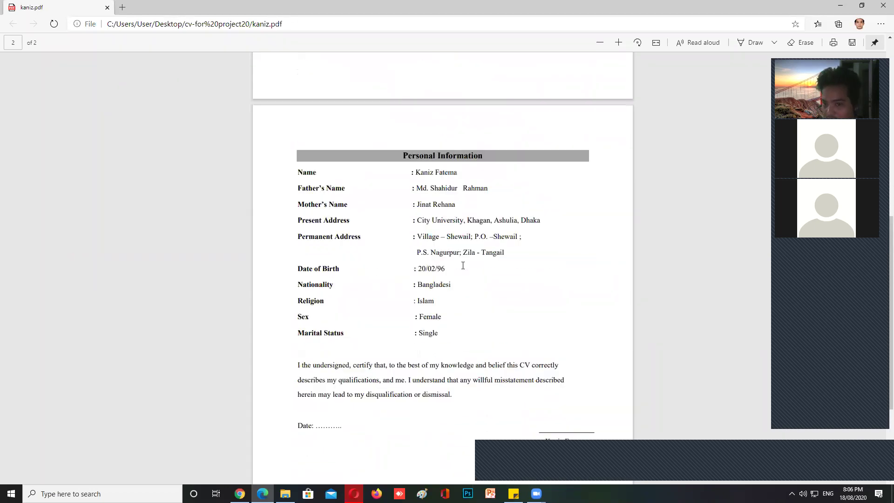
scroll(463, 265, "up", 2)
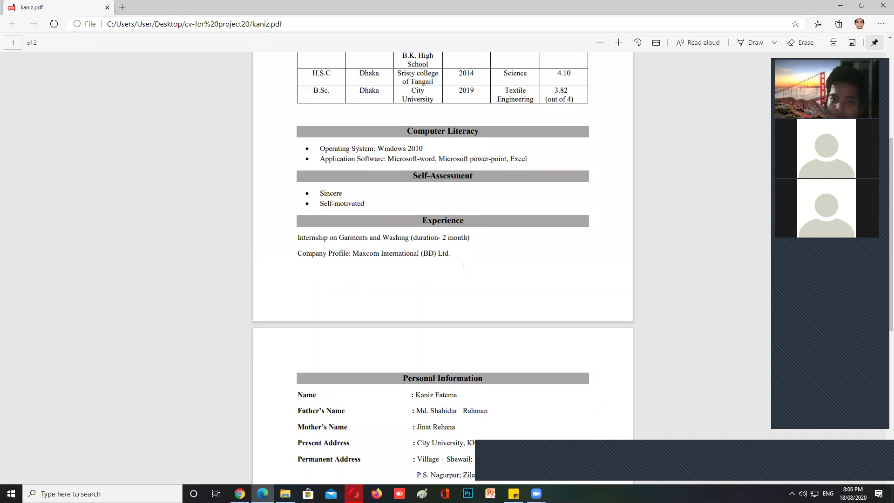
scroll(463, 265, "up", 1)
scroll(463, 266, "down", 2)
scroll(463, 266, "down", 5)
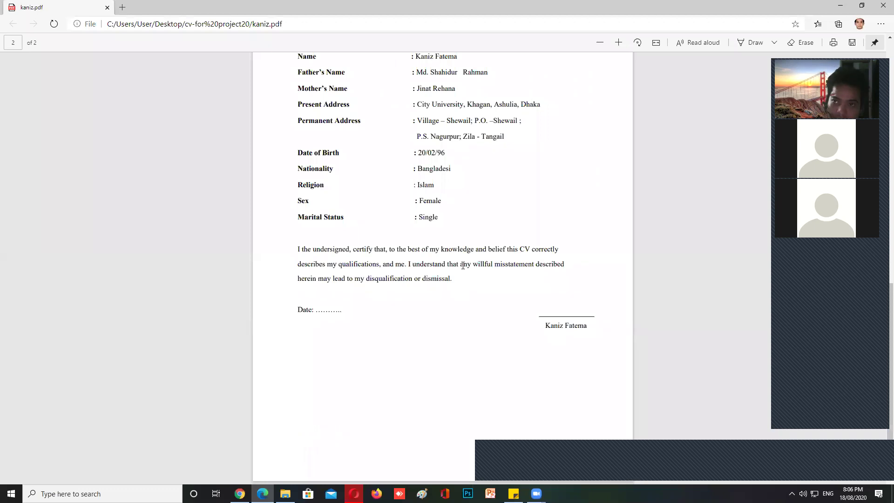
- Minimize Edge, try opening cv.docx, and dismiss Word's error
left_click(840, 5)
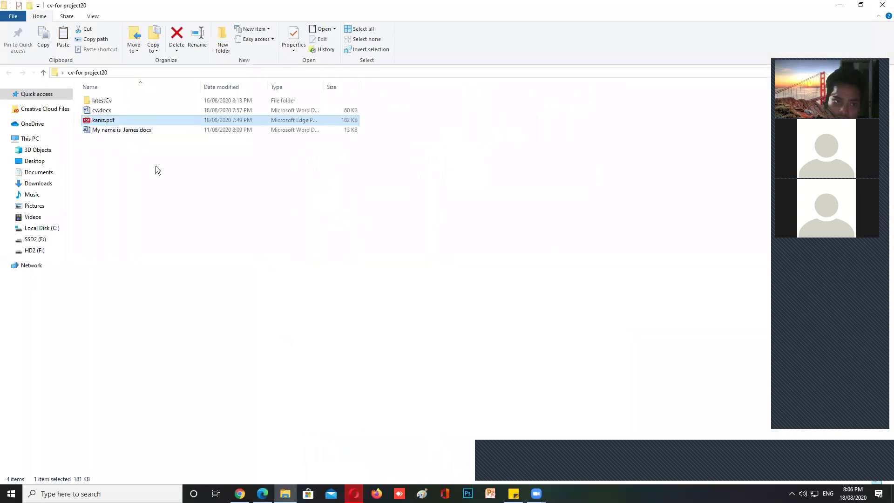
double_click(105, 111)
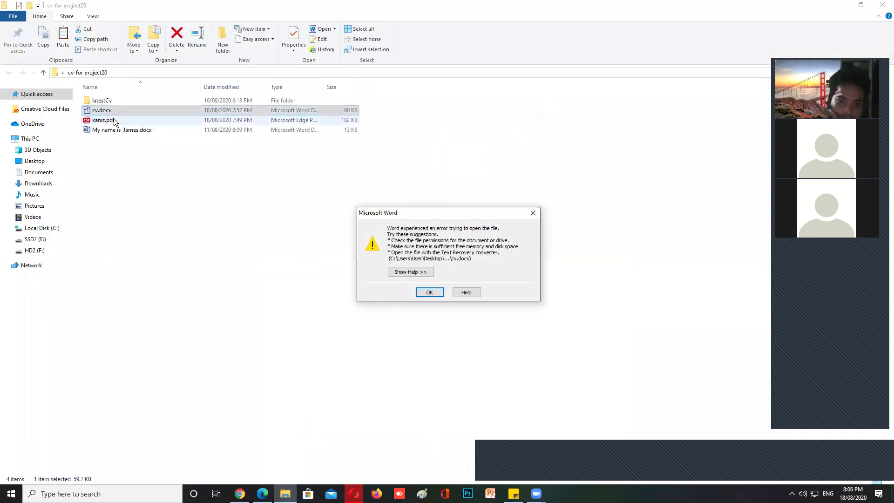
left_click(430, 292)
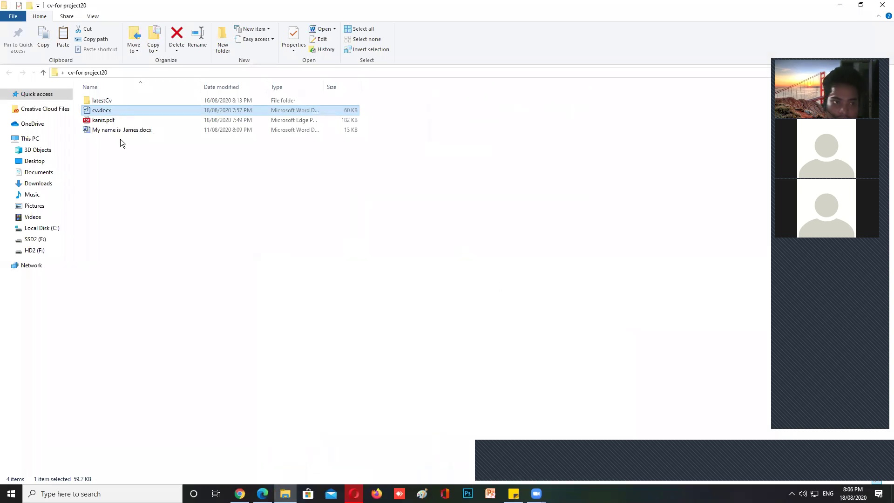
- Browse latestCv > All project file for Foridpur, select CV documents, and dismiss the open-dialog warning
double_click(102, 100)
double_click(122, 101)
double_click(126, 102)
left_click(129, 112)
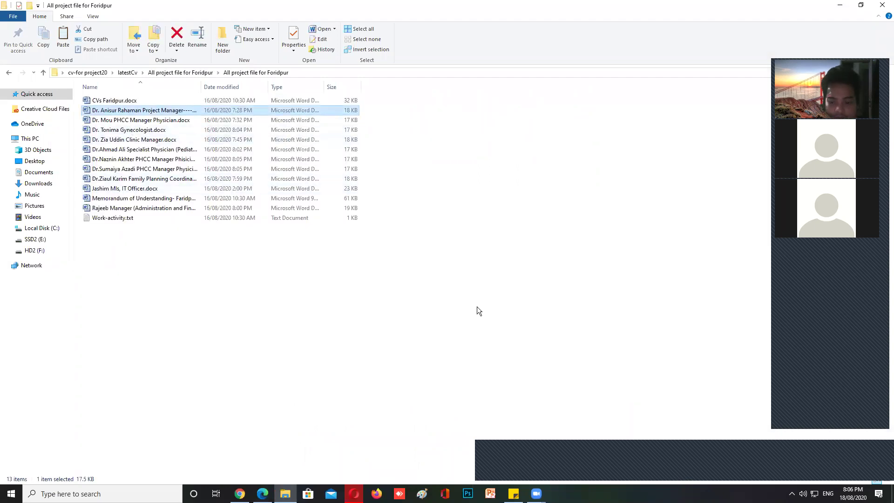
left_click(128, 122)
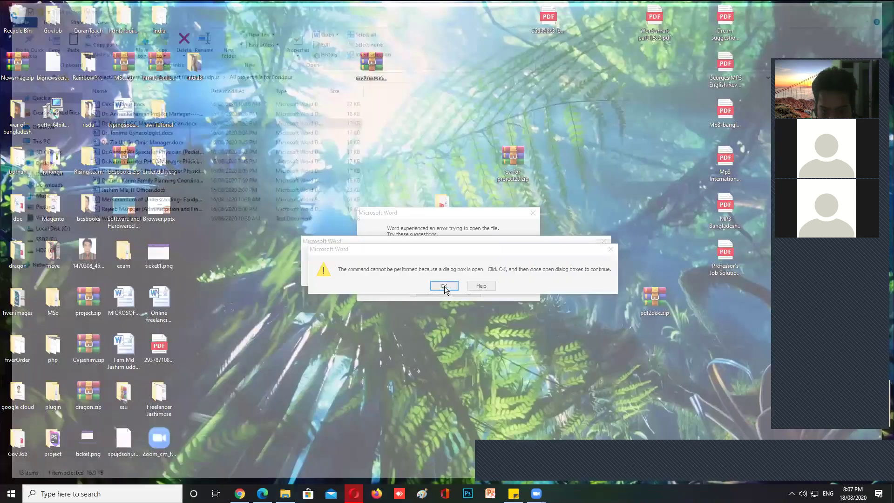
key("Return")
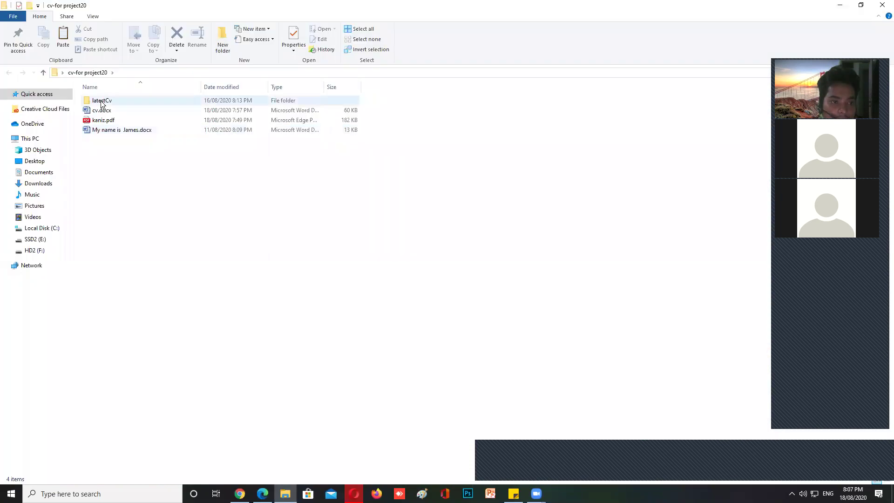
- Navigate into the project-file-on-Mymensing folder and select a CV document
double_click(111, 101)
double_click(124, 110)
left_click(122, 101)
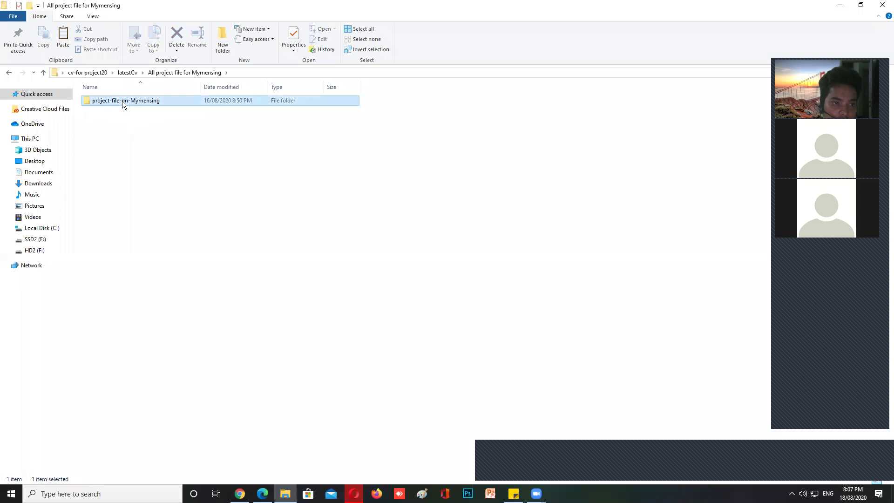
double_click(122, 101)
left_click(139, 150)
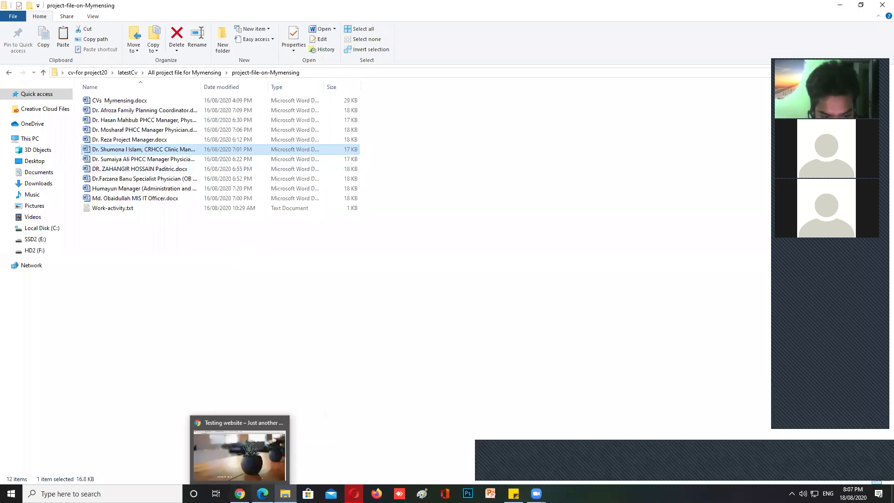
mouse_move(262, 494)
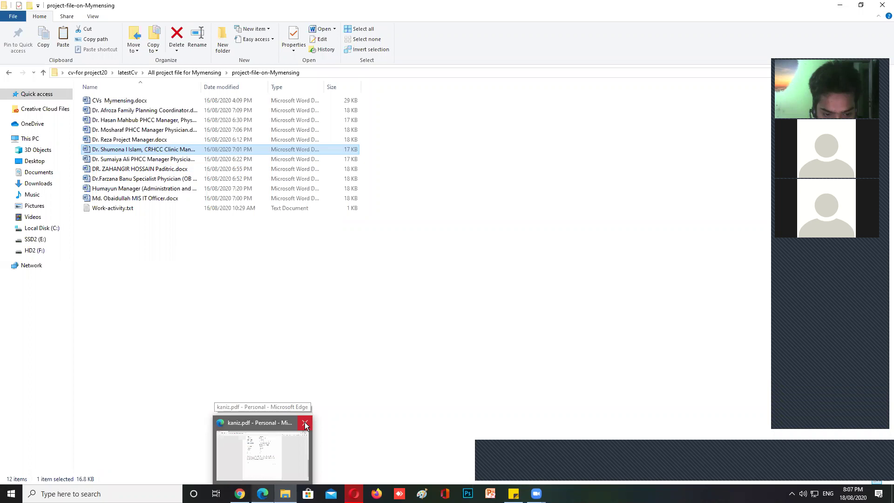
- Close the PDF viewer and File Explorer windows and dismiss the Word error
left_click(304, 422)
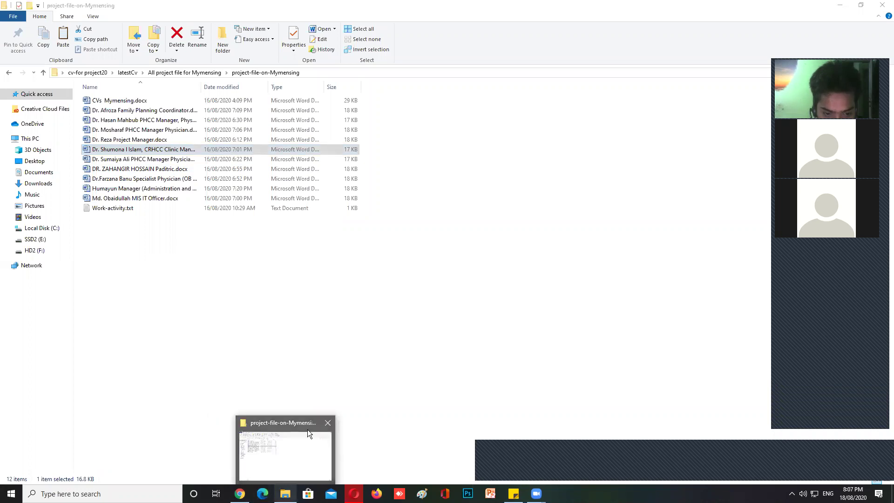
left_click(326, 424)
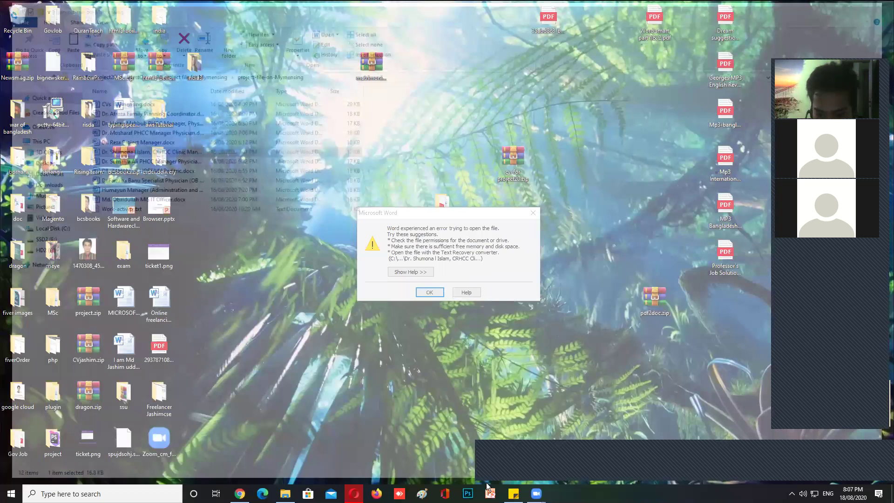
key("Return")
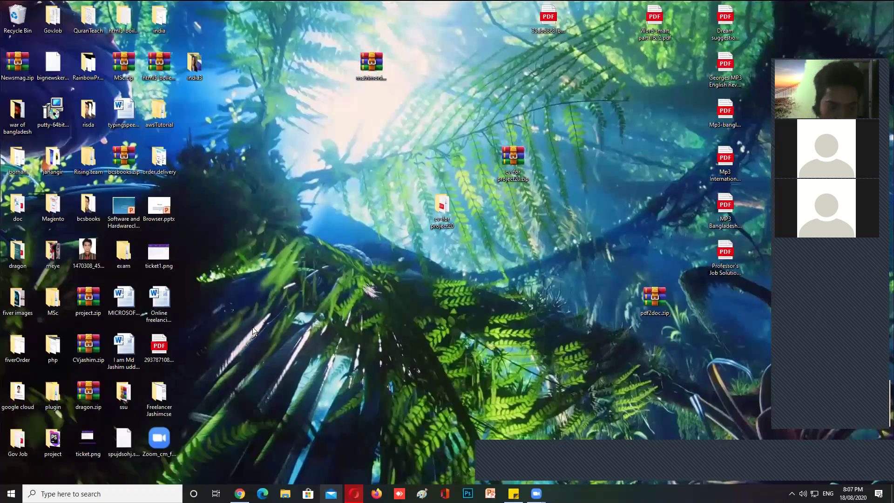
- Reopen cv-for project20 down to the Foridpur project folder, select a CV, then search Windows for 'word'
double_click(440, 208)
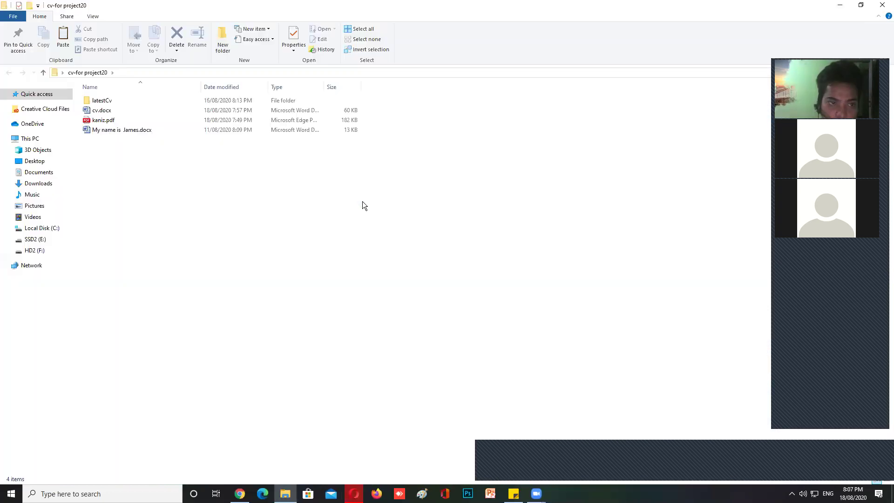
double_click(105, 100)
double_click(112, 102)
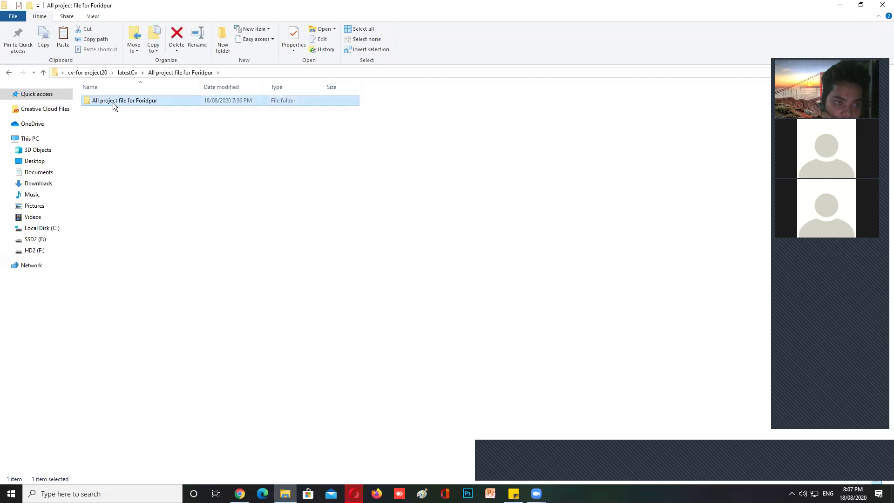
double_click(113, 103)
left_click(129, 139)
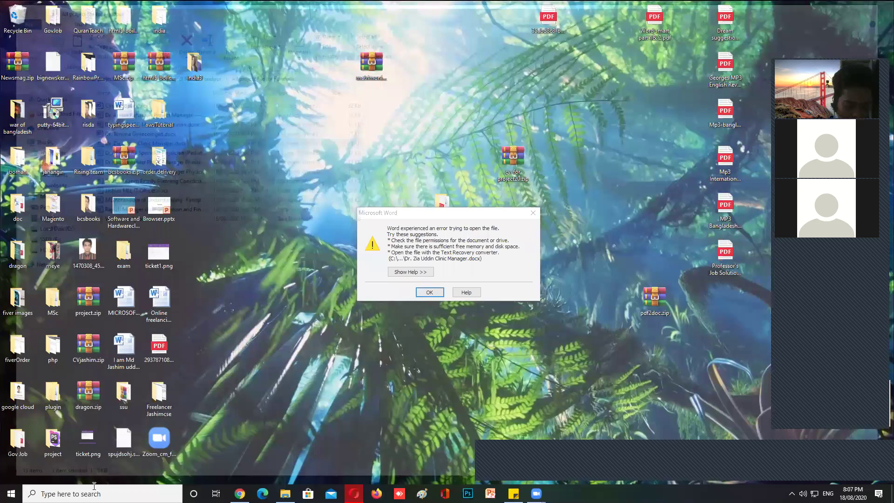
left_click(94, 487)
type("word")
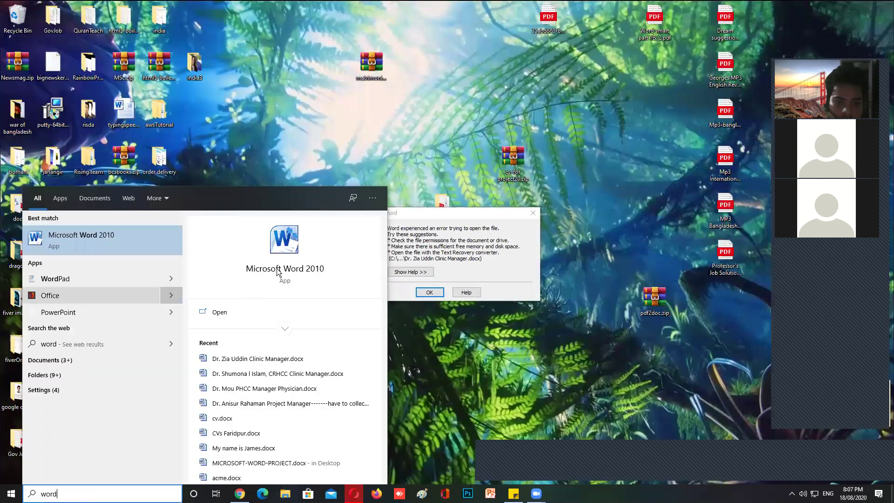
- Close the Word error message and refresh the desktop
left_click(277, 271)
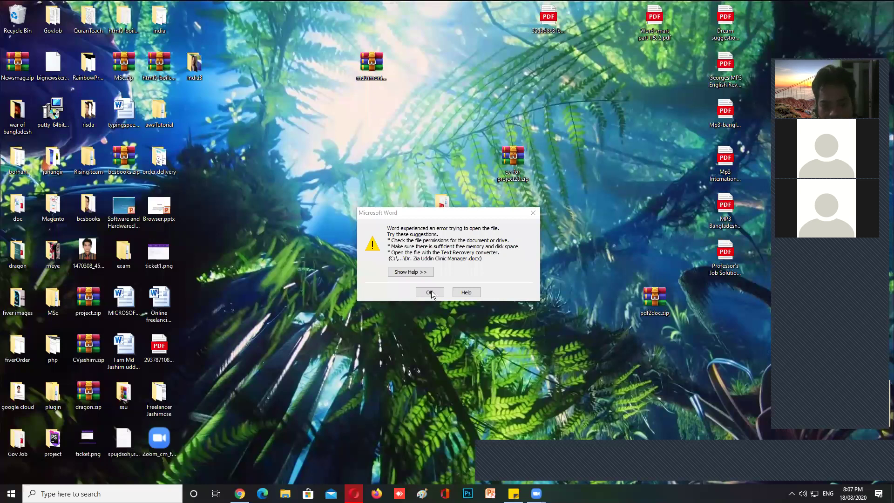
left_click(411, 271)
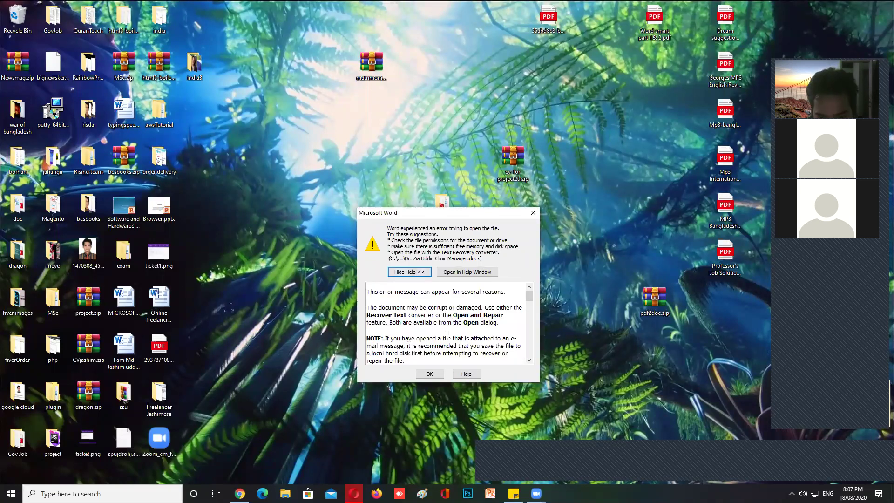
scroll(447, 326, "down", 5)
left_click(429, 374)
right_click(342, 260)
left_click(368, 287)
right_click(326, 238)
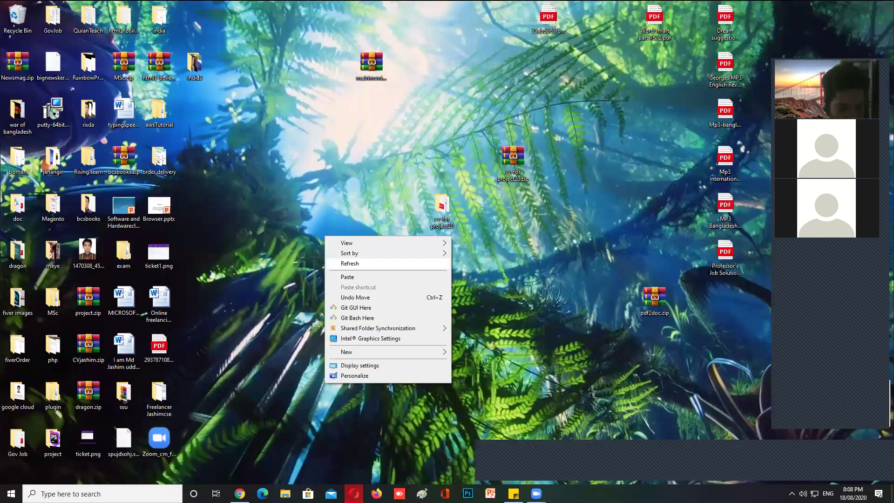
- Search for 'word' and launch Microsoft Word 2010
left_click(139, 489)
type("word")
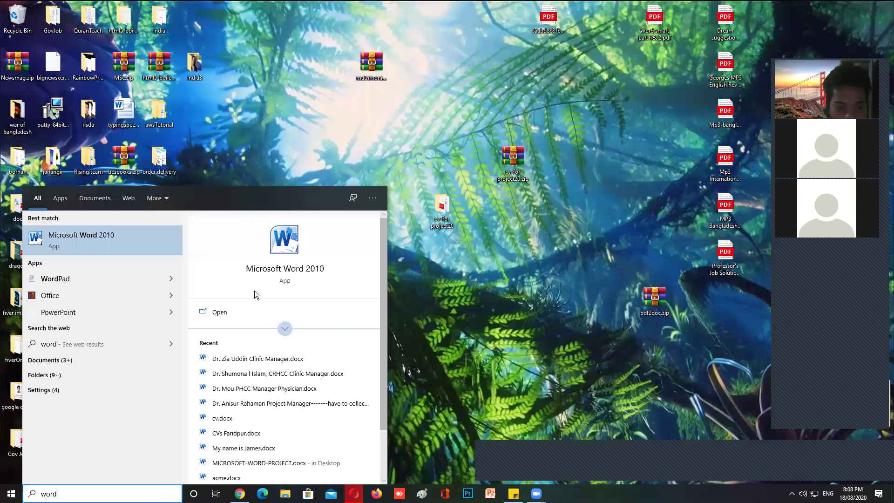
left_click(264, 272)
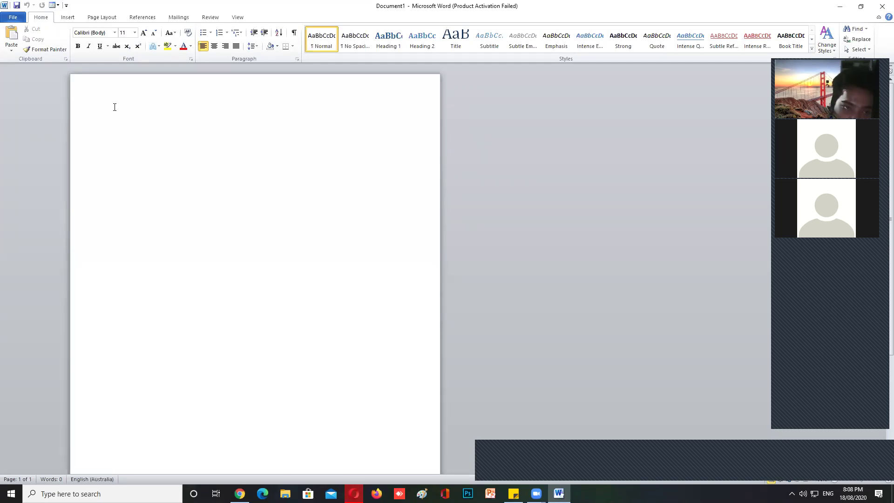
- Dismiss the activation prompt and draw a rectangle at the page's top-right, 5.11 cm wide
mouse_move(113, 106)
left_mouse_down()
mouse_move(146, 175)
mouse_move(244, 299)
left_mouse_up()
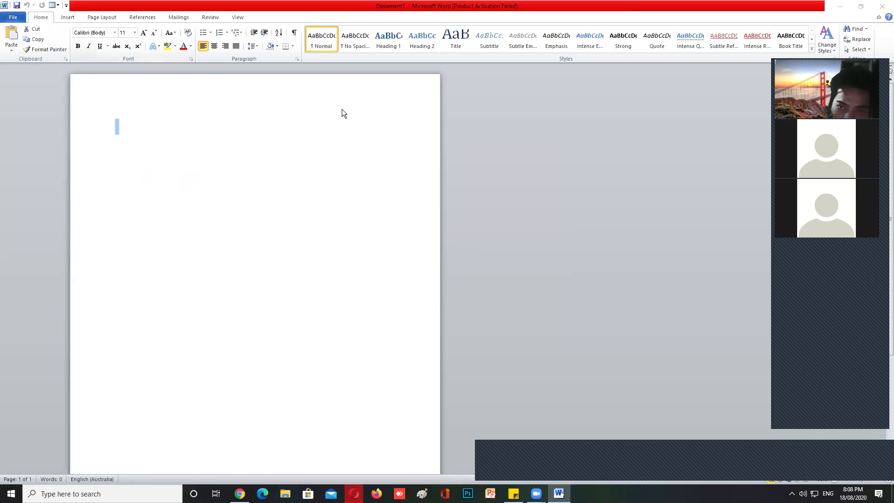
left_click(541, 335)
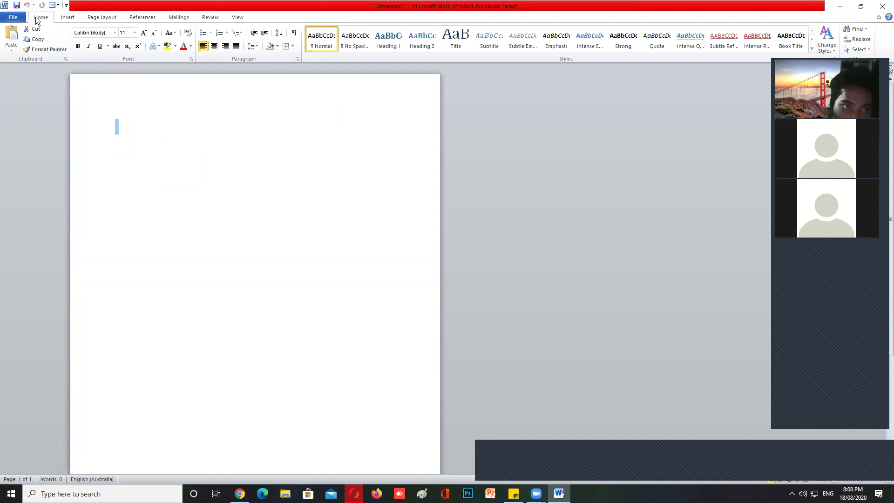
left_click(67, 18)
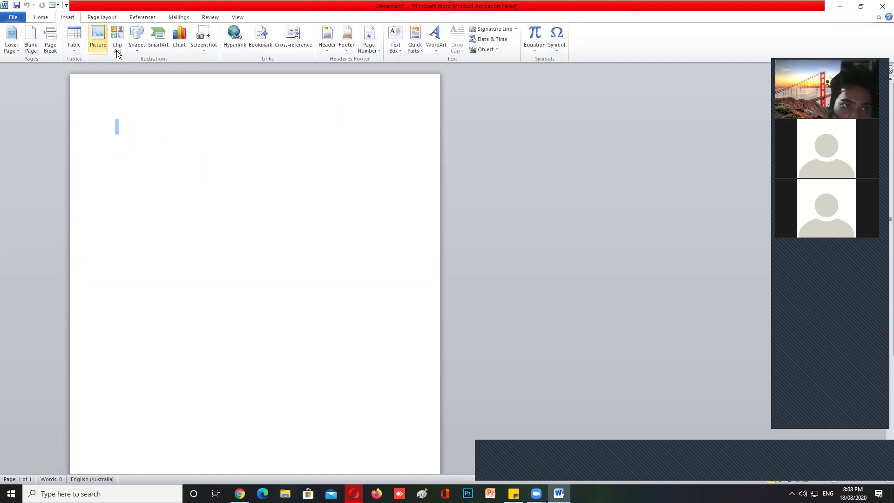
left_click(137, 39)
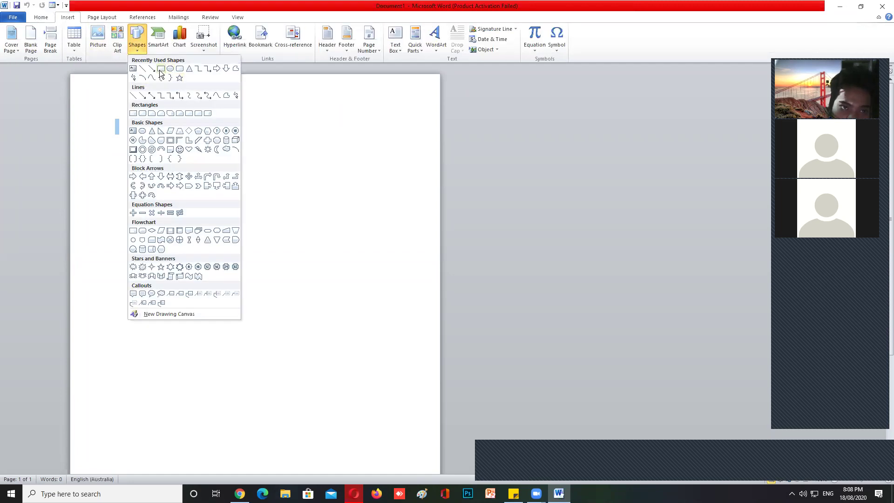
left_click(161, 69)
left_click(367, 131)
mouse_move(379, 149)
left_mouse_down()
mouse_move(368, 135)
mouse_move(418, 137)
mouse_move(384, 189)
left_mouse_up()
left_click_drag(352, 151, 327, 151)
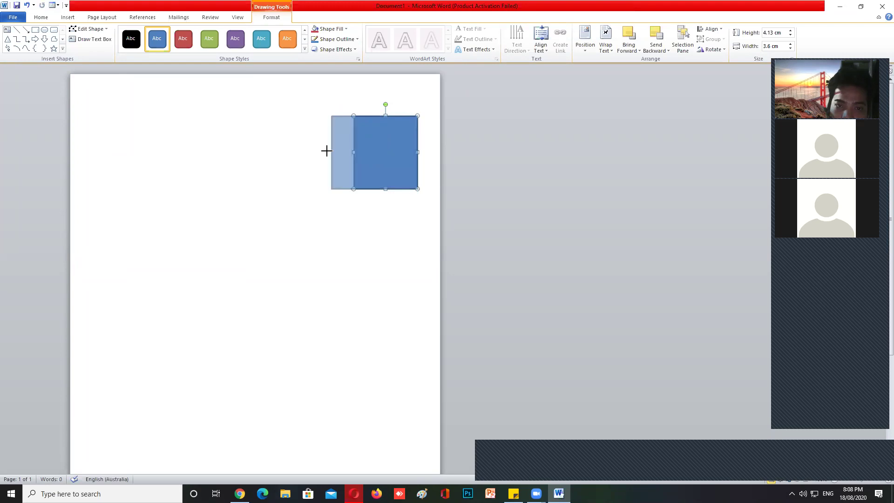
- Apply a purple-outline shape style to the rectangle
left_click(358, 219)
double_click(351, 139)
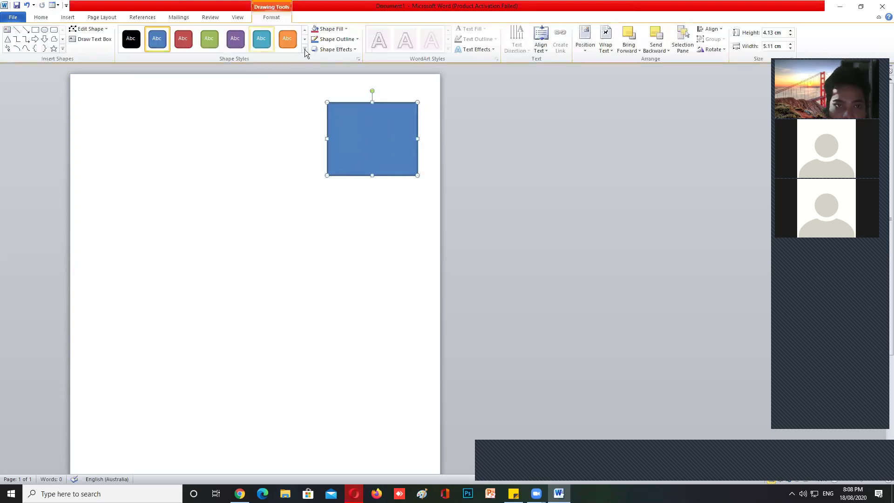
left_click(305, 49)
left_click(235, 40)
left_click(317, 261)
left_click(376, 134)
left_click(356, 233)
left_click(382, 129)
left_click(278, 157)
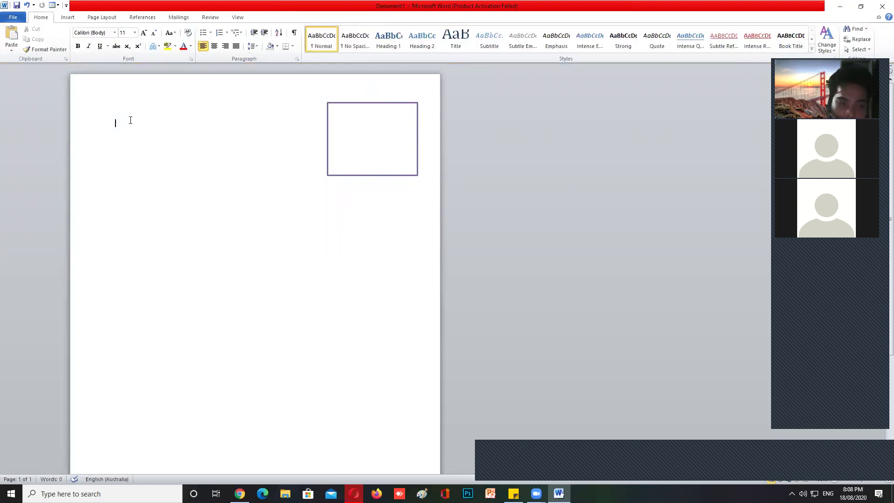
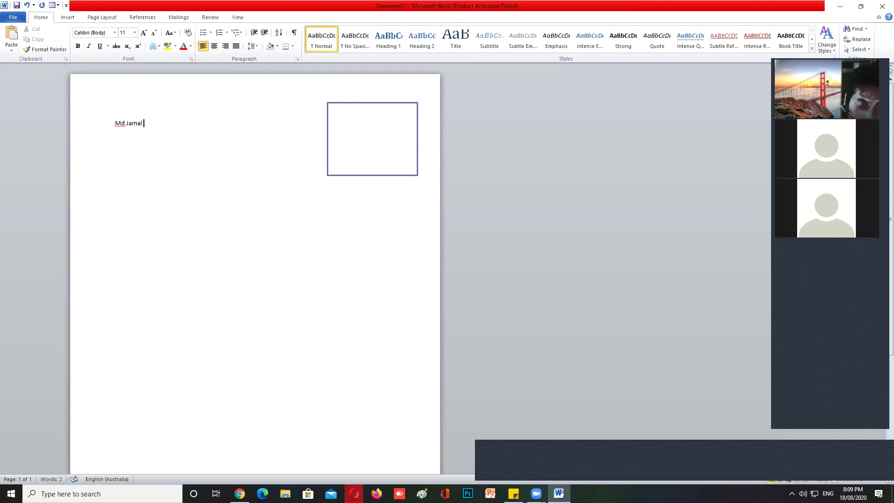
- Type the candidate's full name as the first line
key("Tab")
type("U")
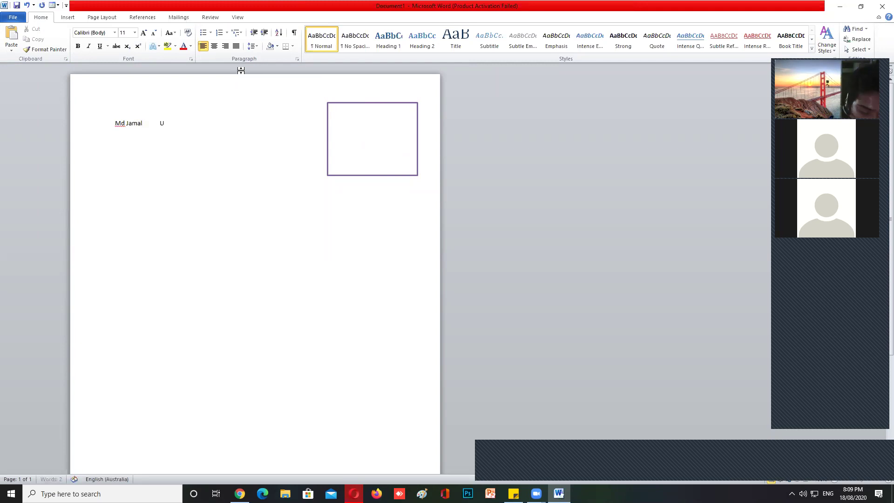
key("BackSpace")
key("BackSpace")
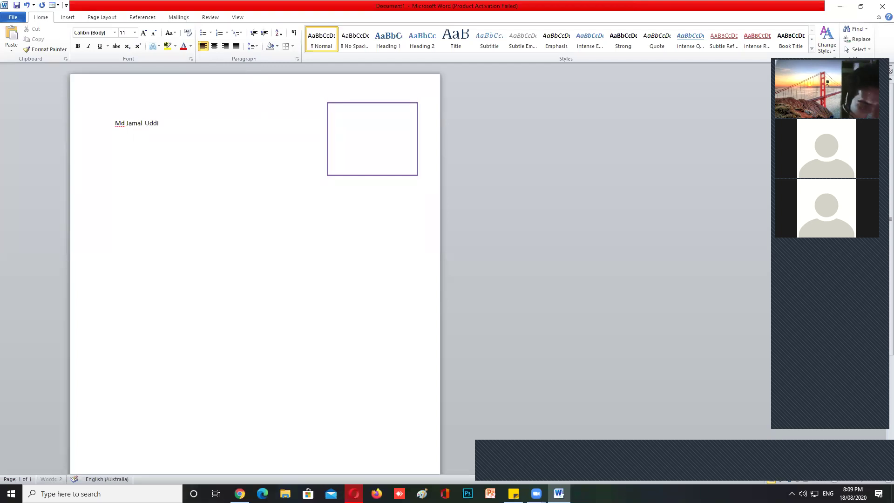
key("Return")
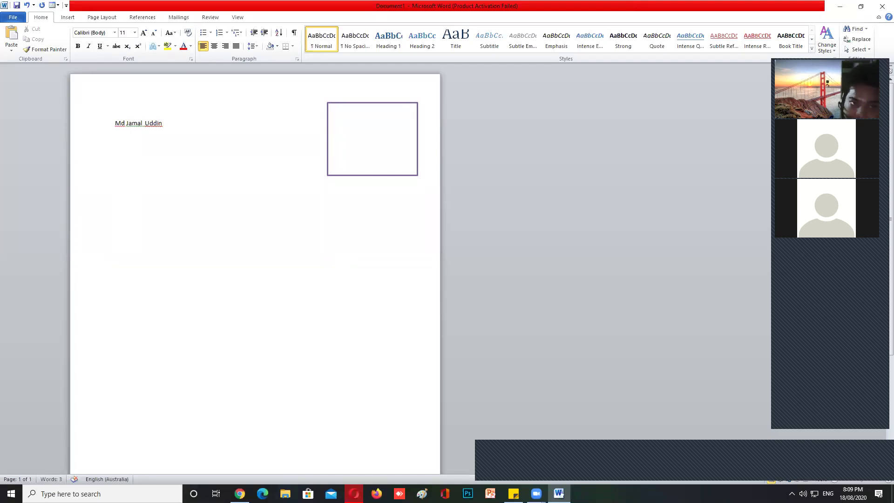
- Add E-mail:, Mobile: and Web: lines with the contact's e-mail, mobile number and website
type("E-mail:")
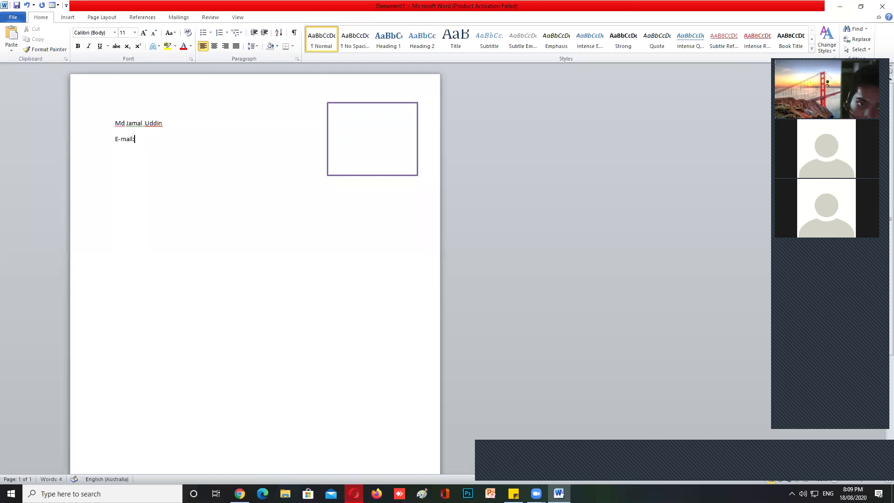
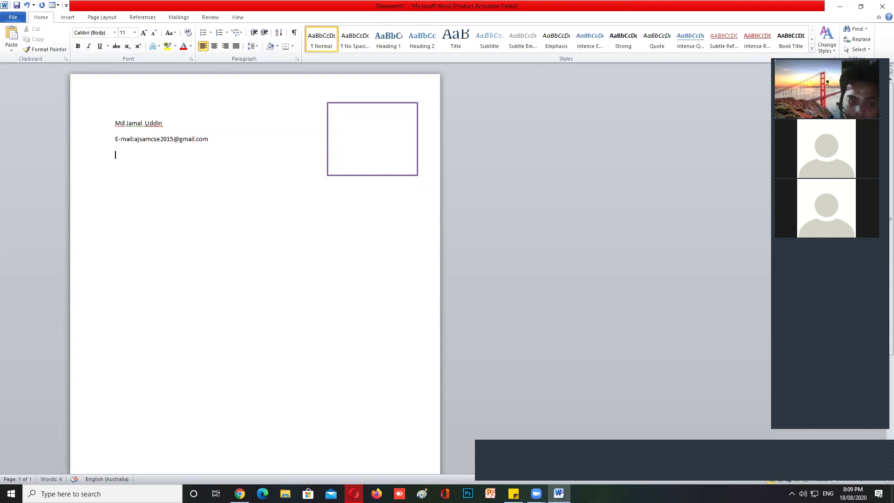
type("Mobi")
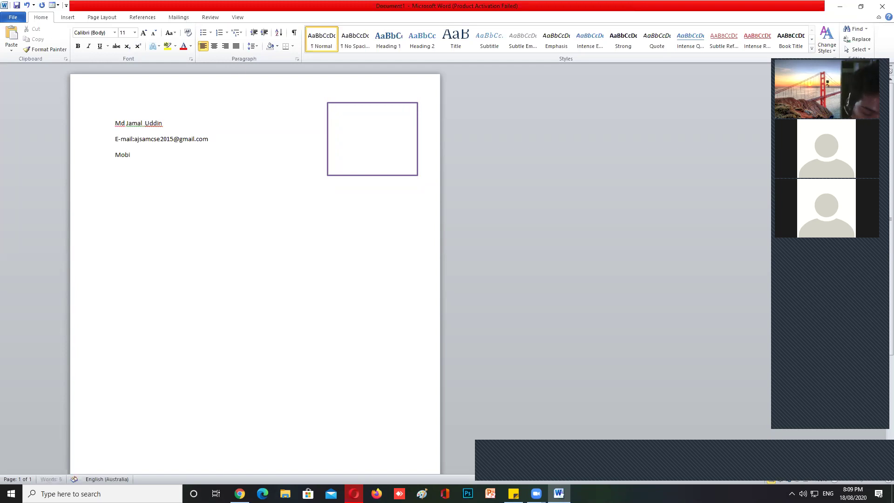
type(":")
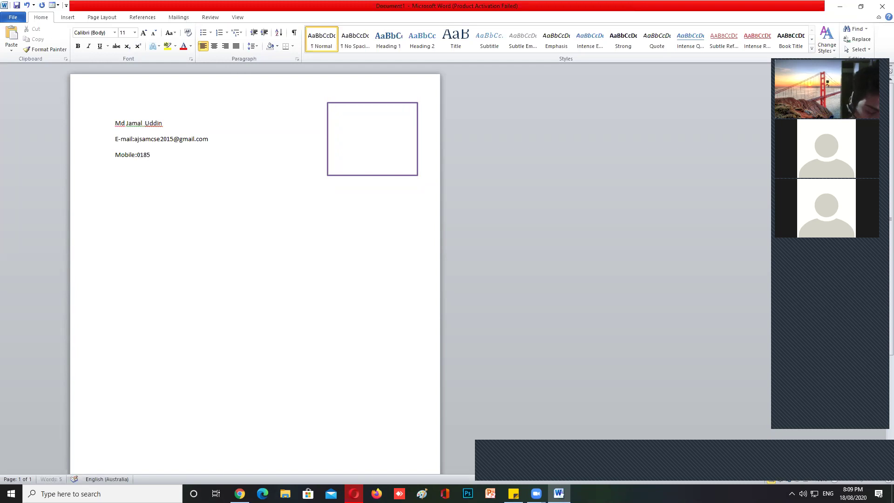
type("9416")
key("Return")
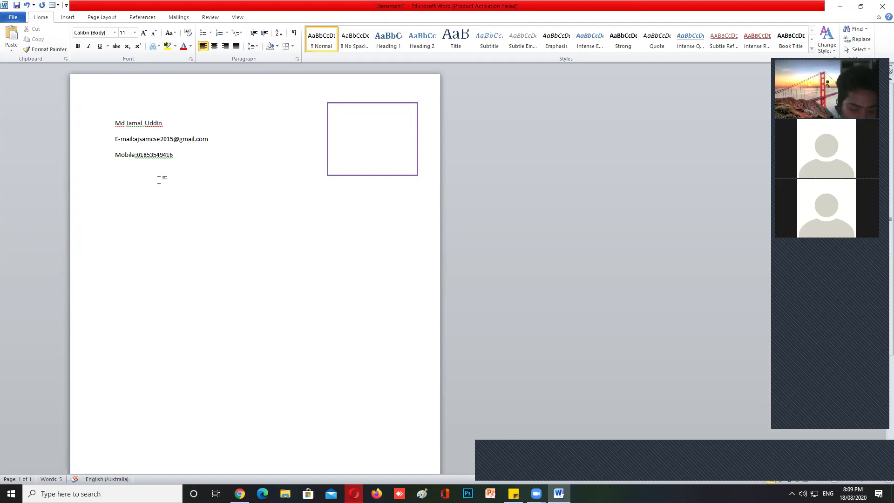
type("web:ja")
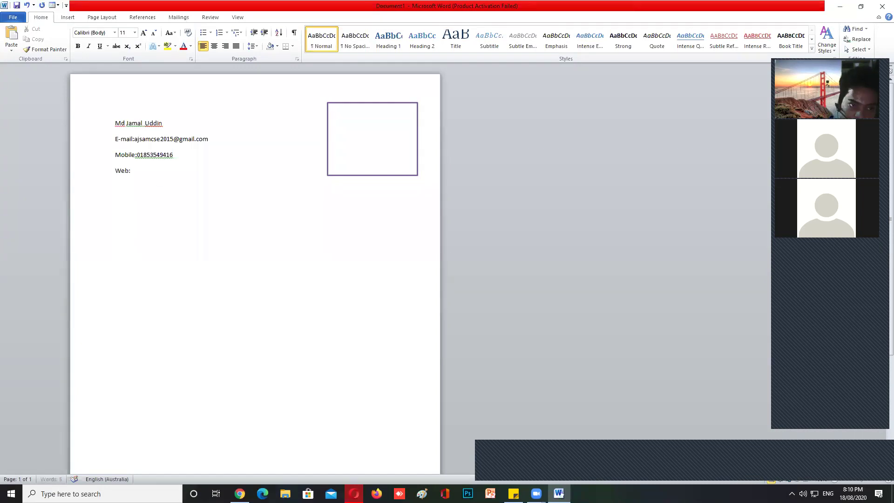
type("shimcde")
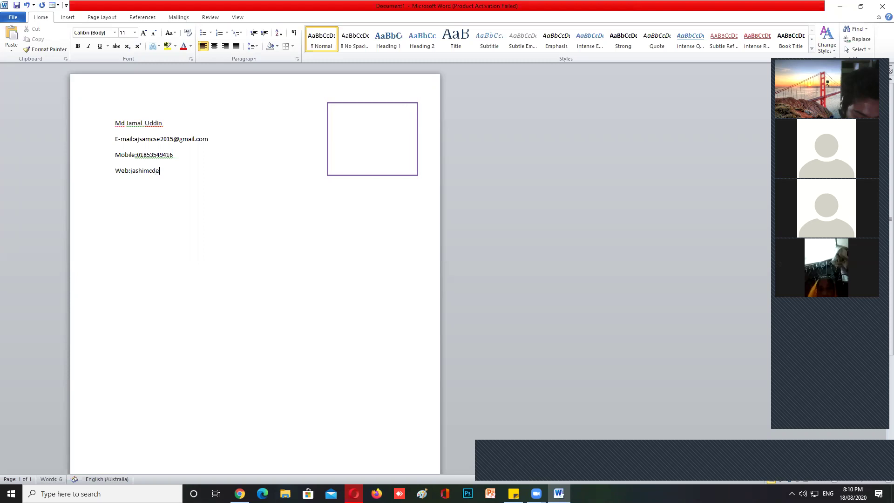
type("fo")
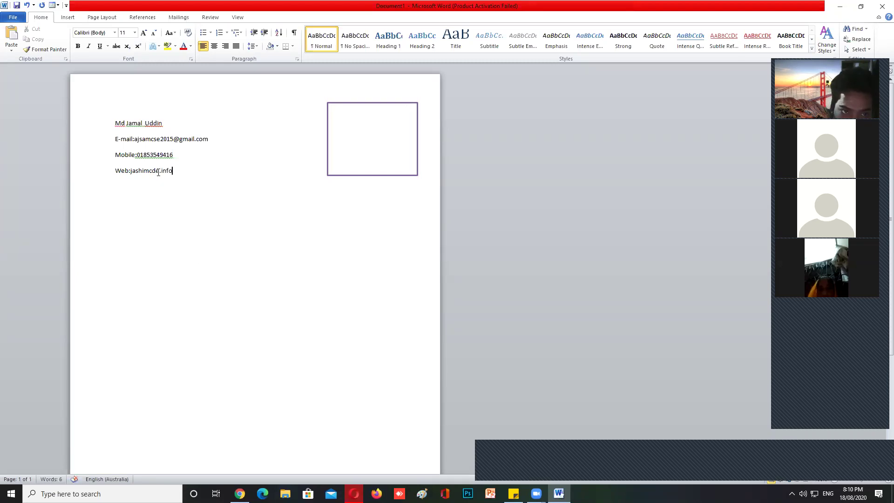
key("BackSpace")
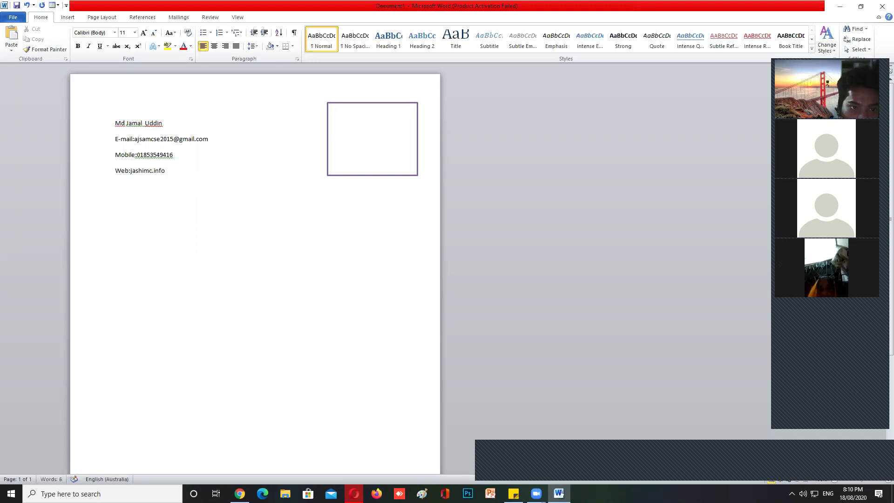
type("se")
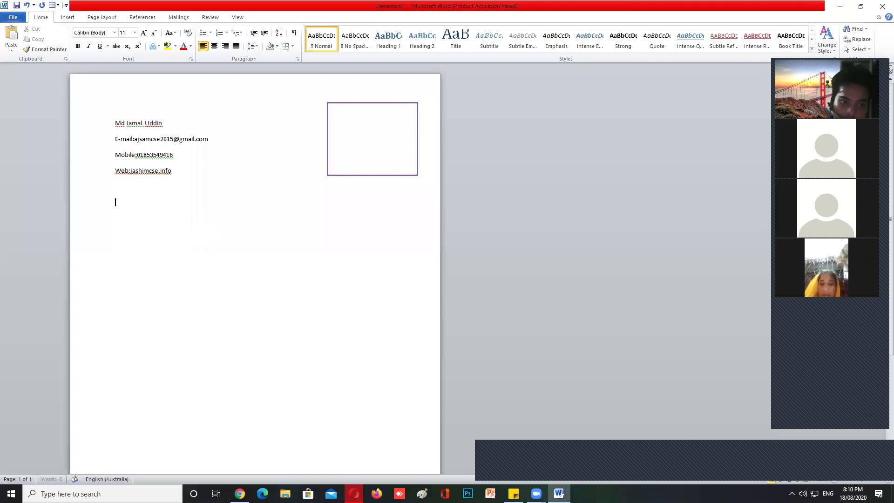
- Set the photo rectangle to hold content and open the Insert Picture dialog
left_click(363, 134)
right_click(364, 134)
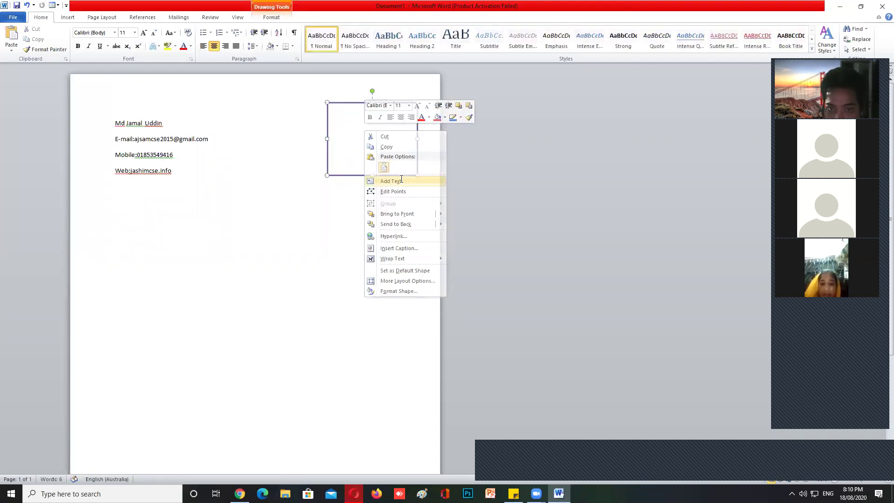
left_click(391, 181)
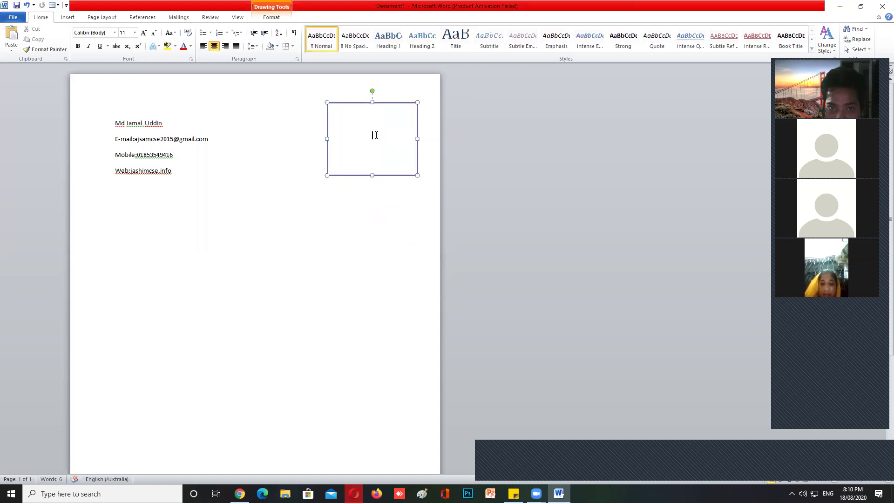
left_click(67, 17)
left_click(99, 41)
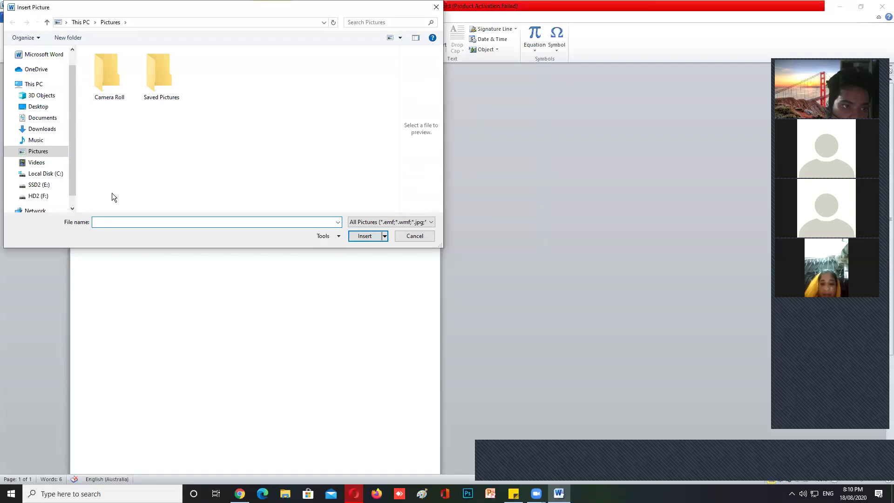
- Browse Downloads and Desktop into the jahangir folder and select C-03.jpg
left_click(42, 130)
left_click(38, 107)
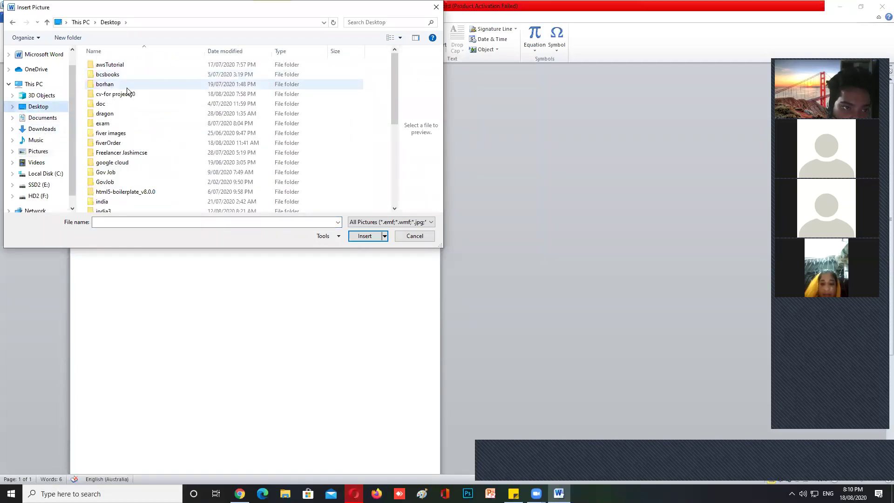
scroll(131, 107, "down", 1)
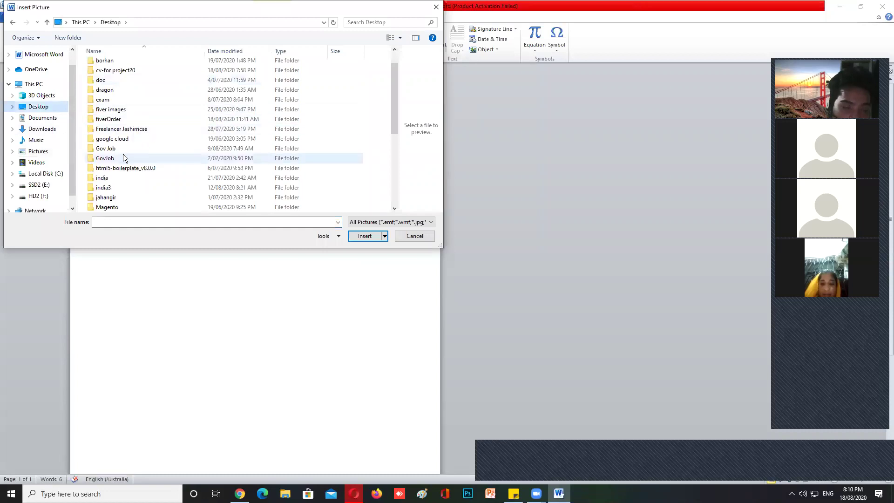
double_click(124, 200)
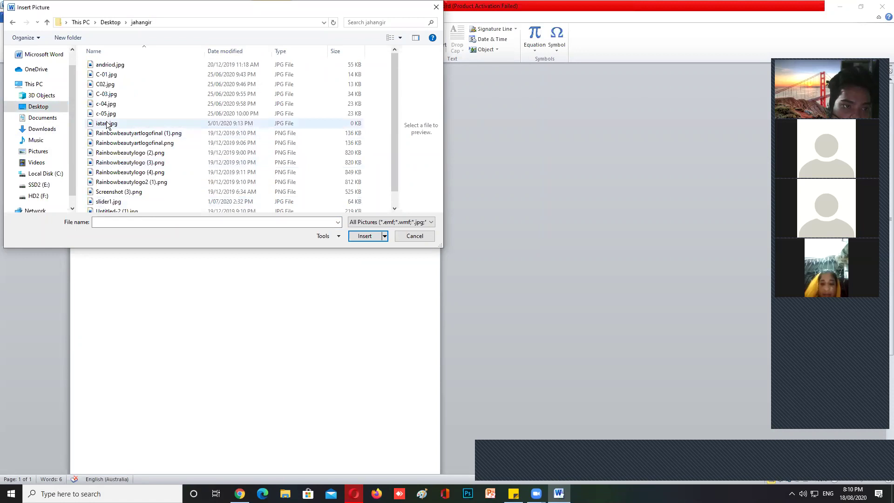
mouse_move(107, 123)
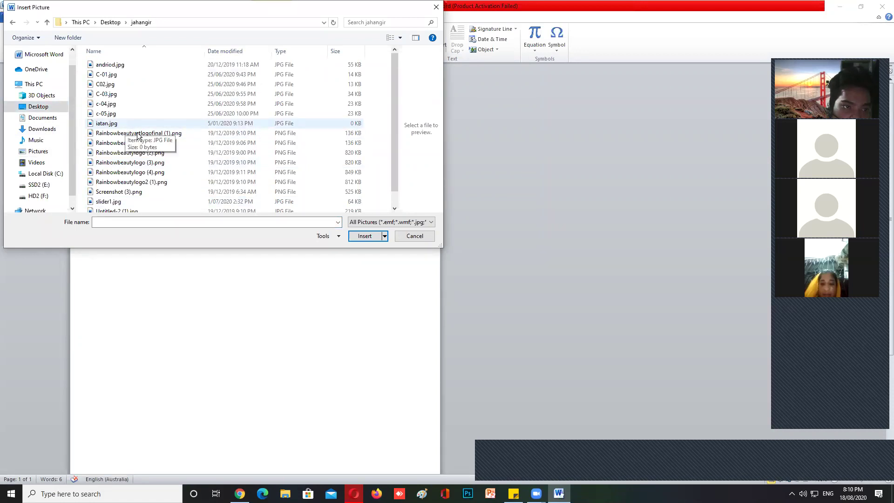
left_click(114, 95)
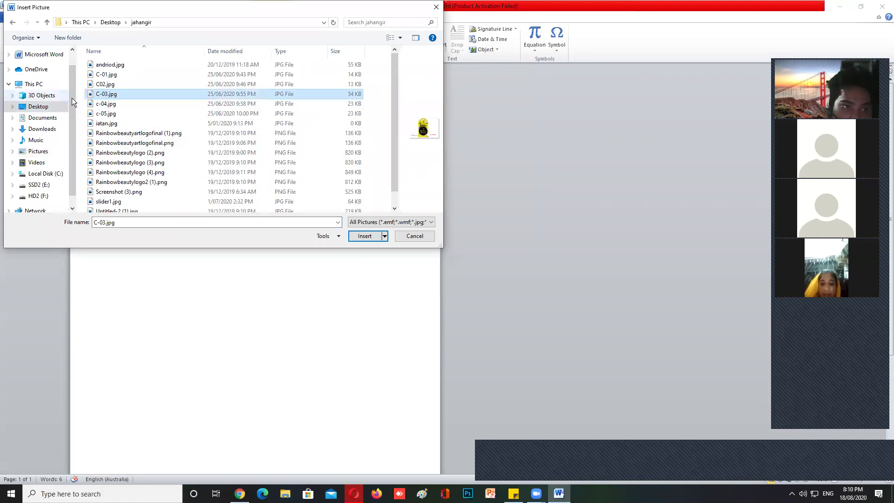
scroll(117, 156, "down", 1)
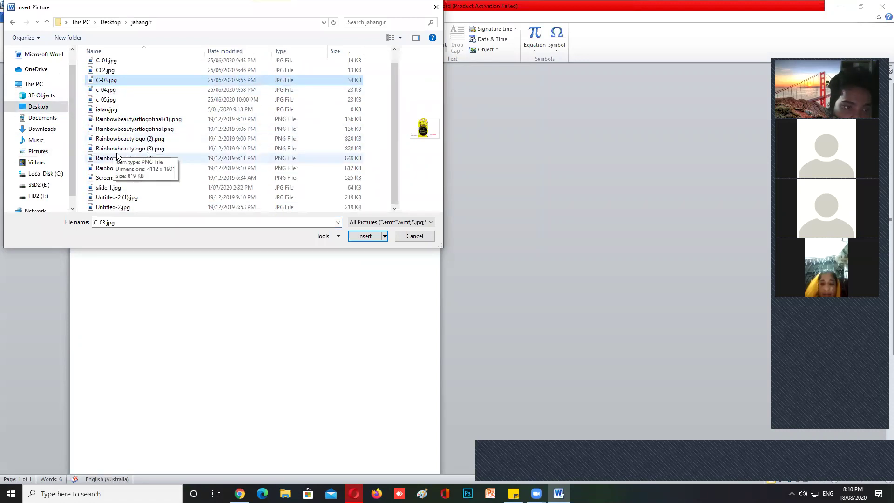
- Browse to the Desktop's fiver images folder and insert aws-with-wordpress.jpg
left_click(41, 118)
left_click(44, 129)
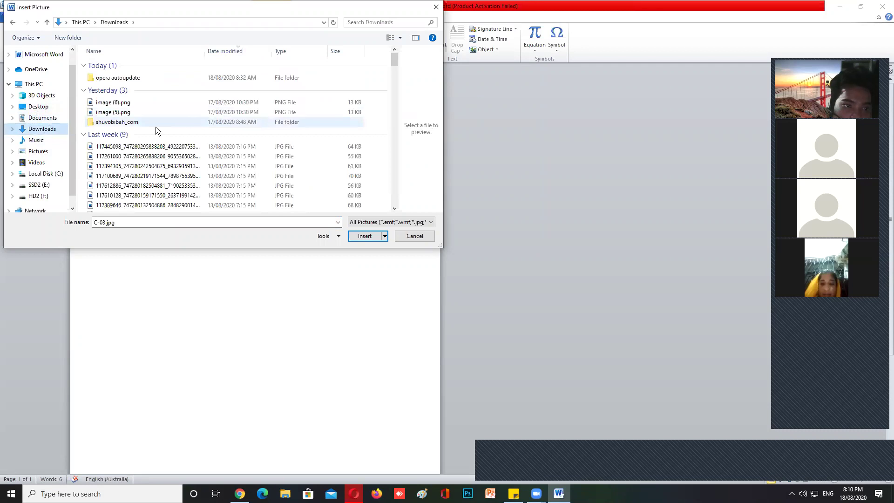
left_click(34, 84)
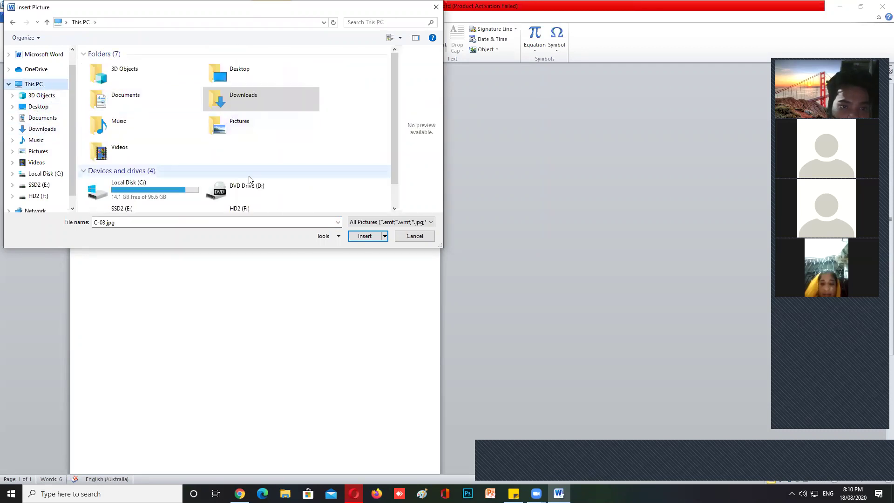
scroll(149, 180, "down", 1)
scroll(219, 187, "up", 1)
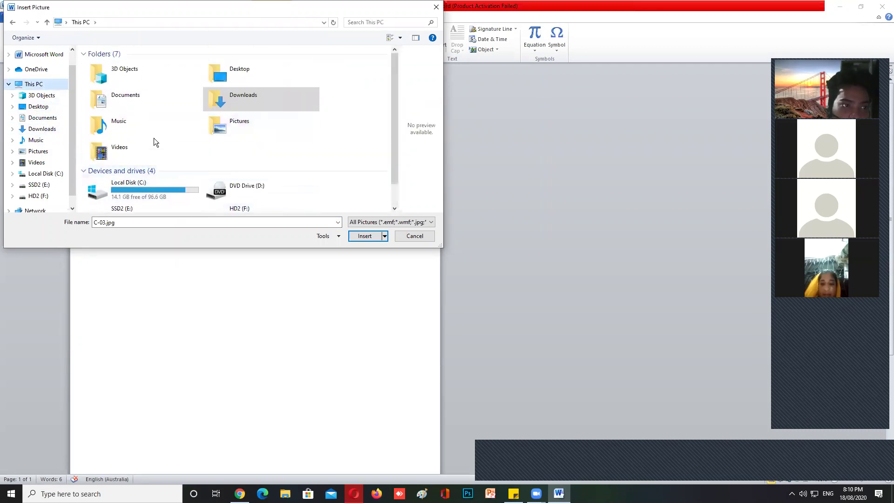
left_click(42, 117)
left_click(49, 108)
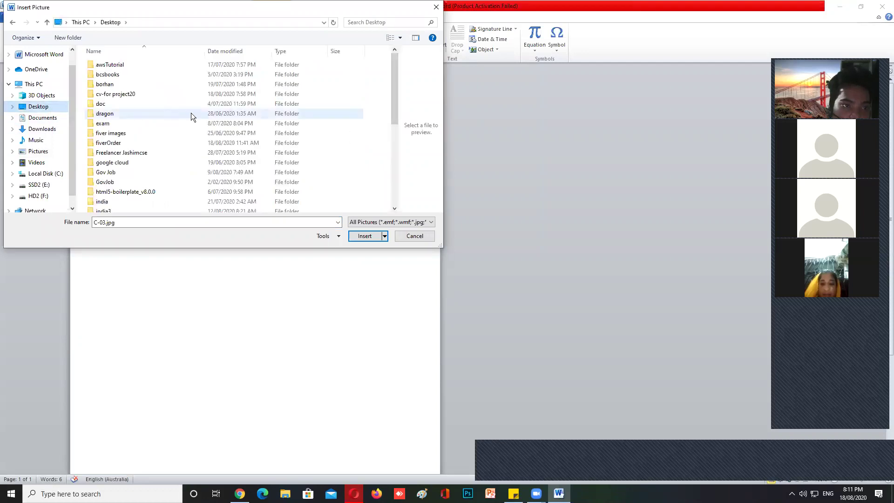
double_click(184, 133)
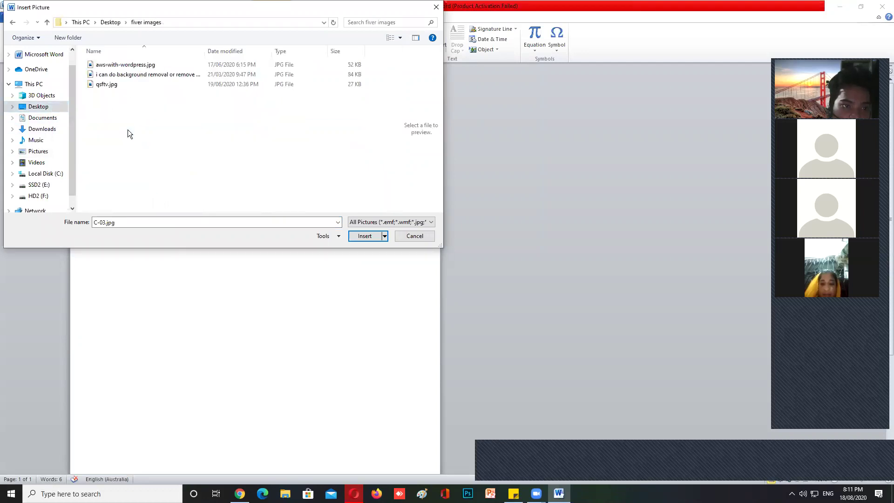
left_click(99, 84)
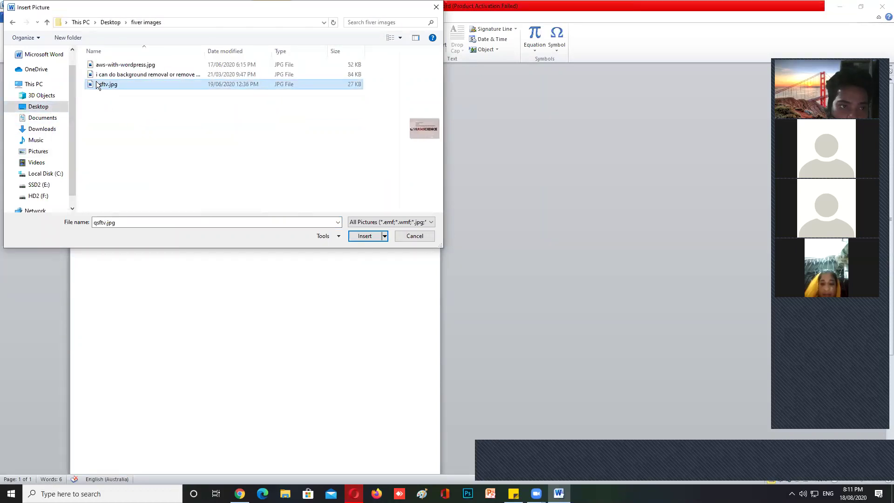
left_click(99, 68)
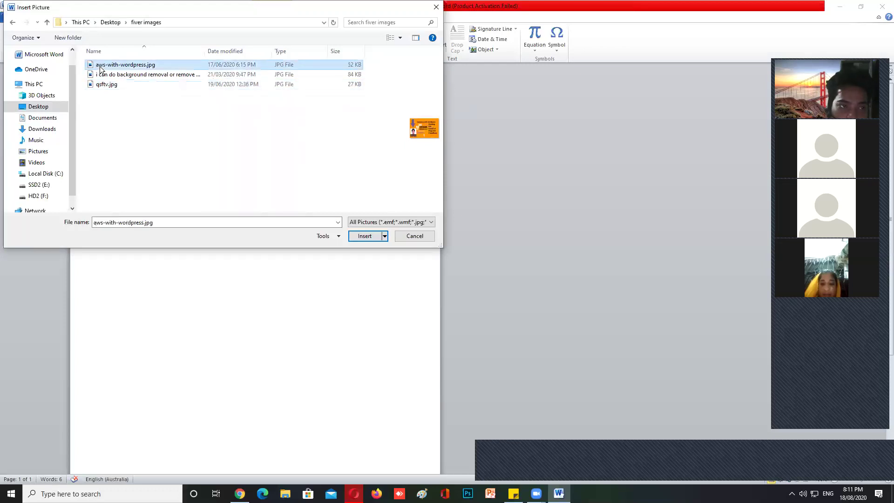
double_click(100, 69)
left_click(443, 269)
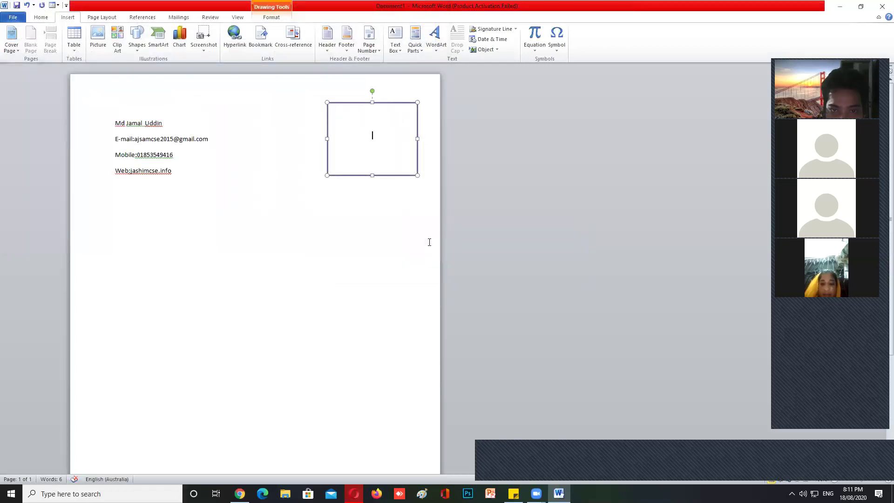
left_click(840, 7)
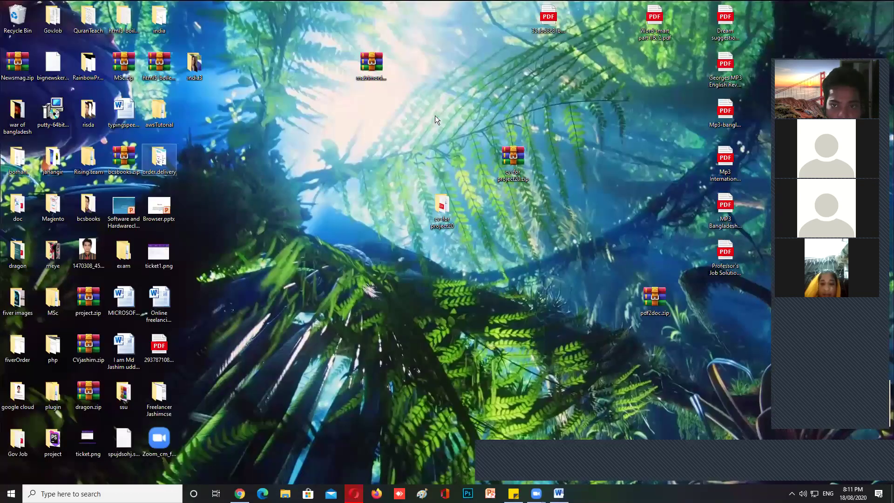
double_click(159, 159)
left_click_drag(433, 116, 388, 158)
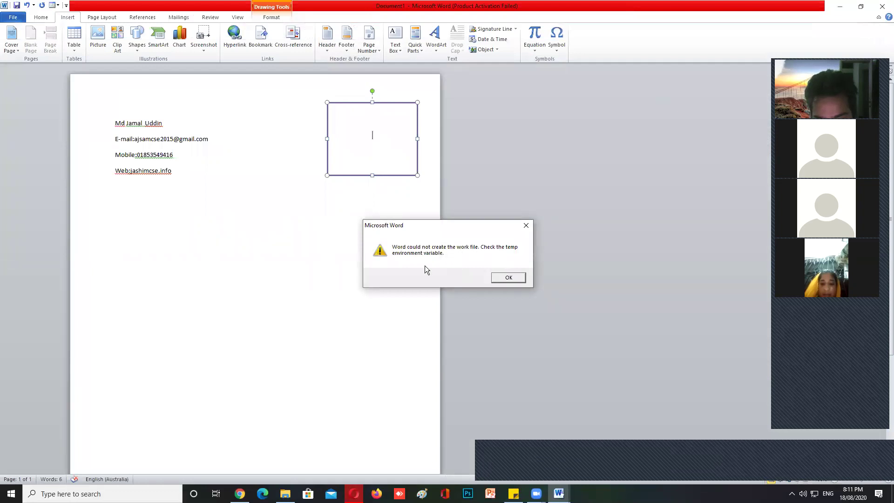
left_click(510, 278)
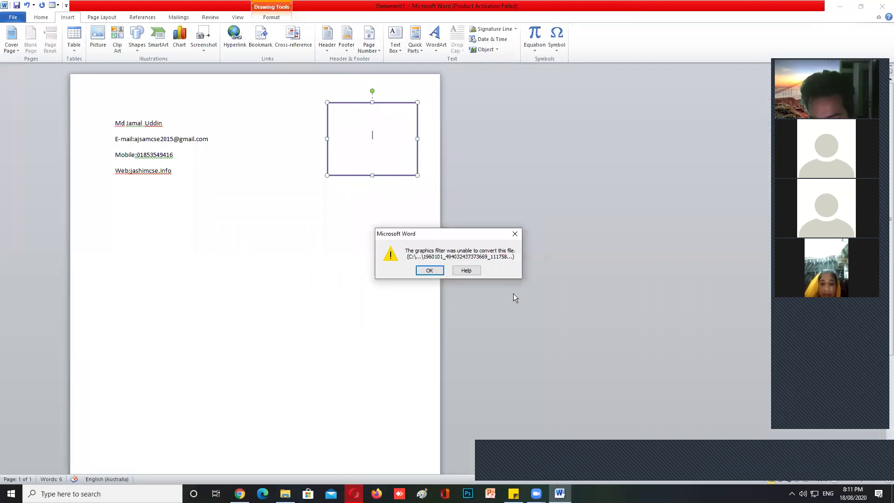
left_click(429, 270)
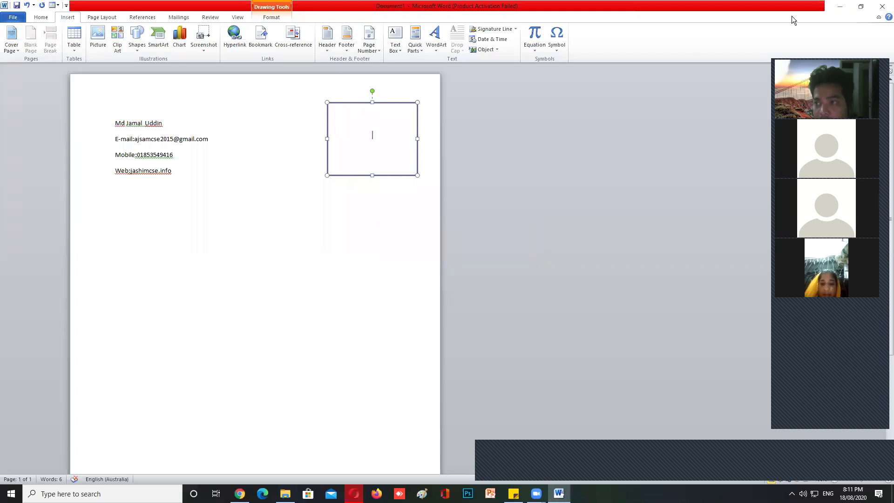
left_click(840, 6)
left_click_drag(410, 116, 553, 492)
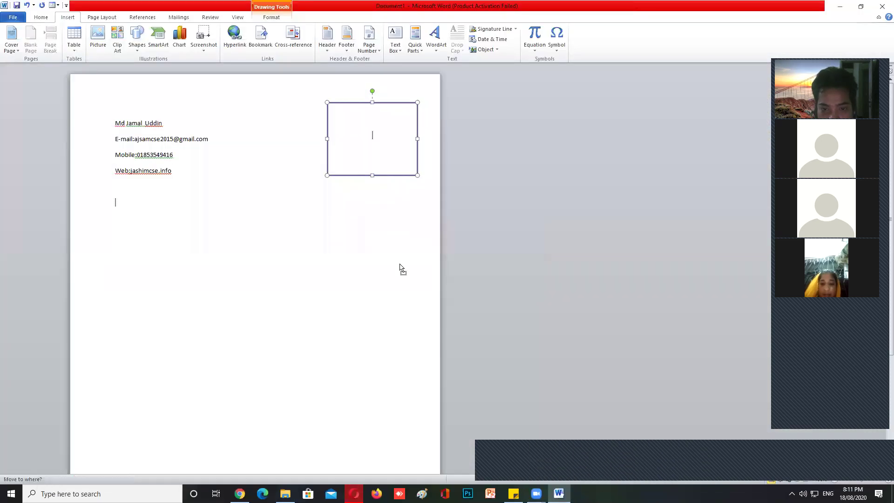
left_click_drag(553, 492, 377, 168)
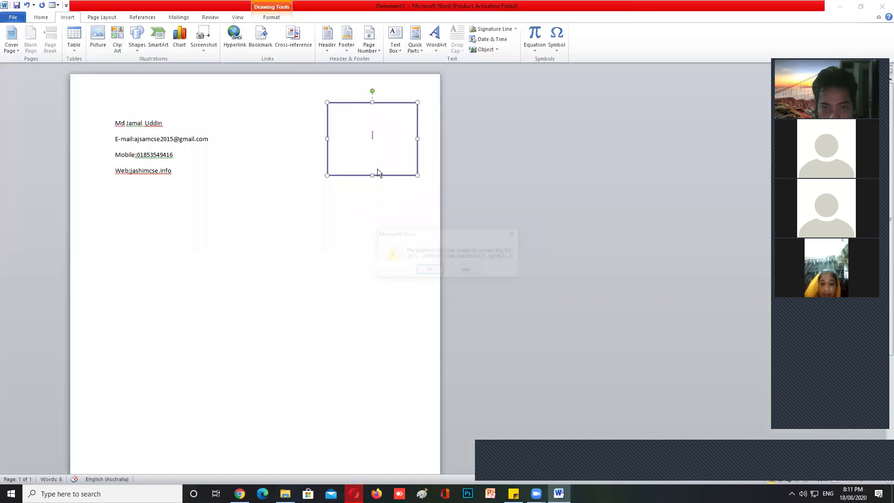
left_click(515, 234)
left_click(98, 42)
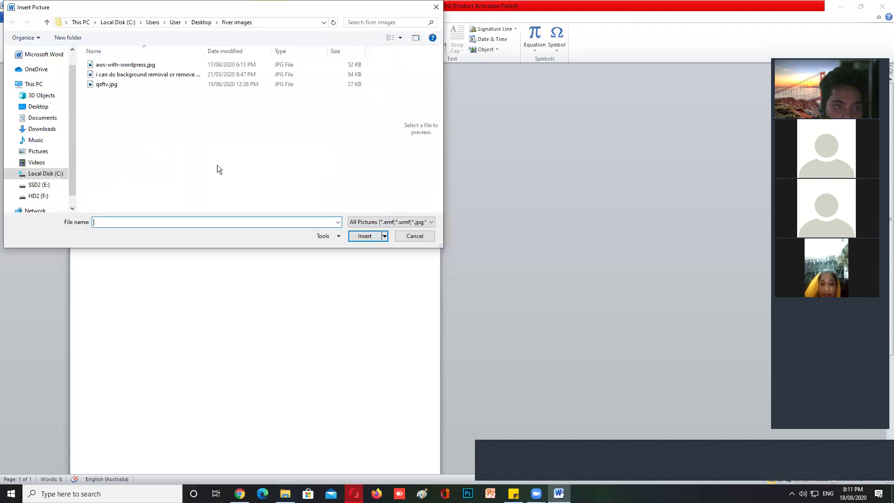
double_click(98, 85)
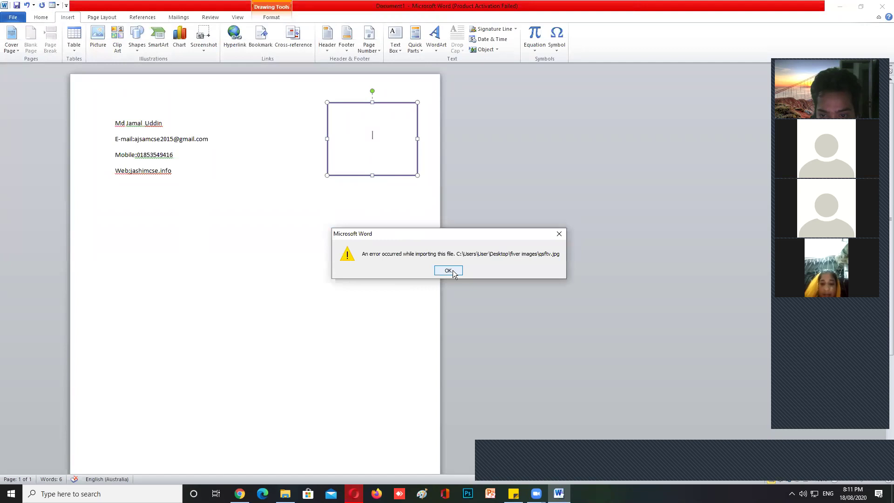
left_click(560, 234)
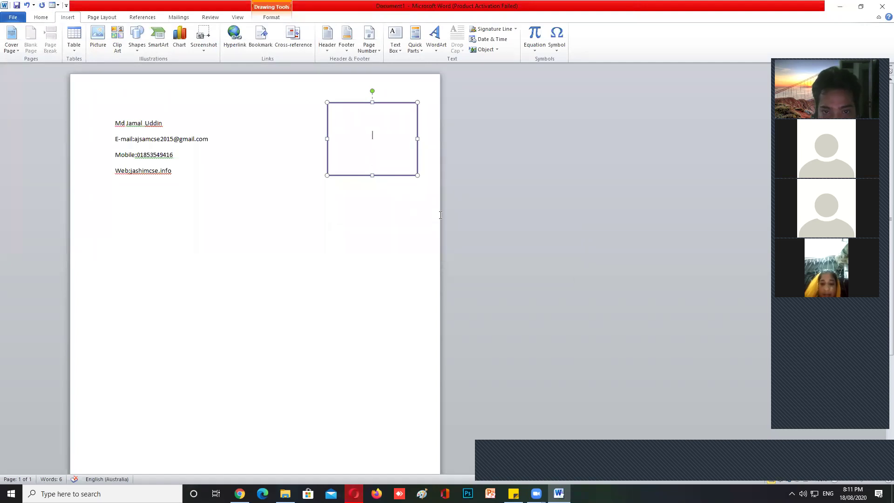
left_click(307, 305)
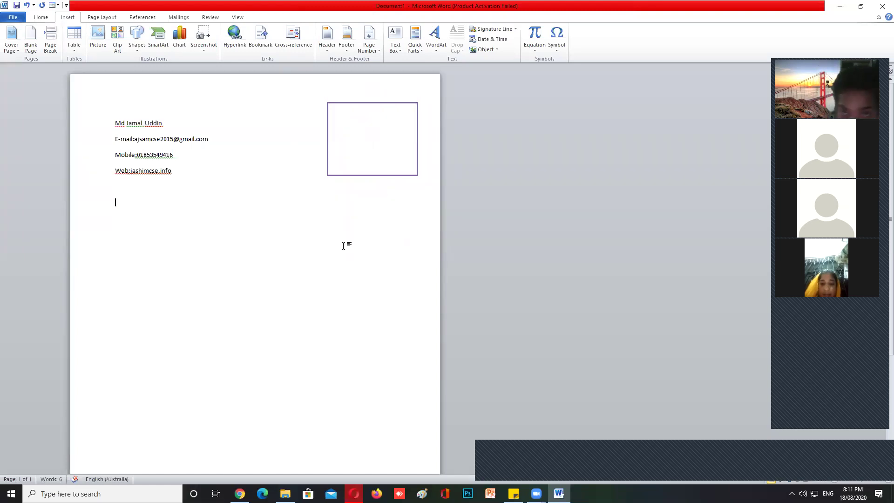
- Retry inserting qsftv.jpg as a picture and dismiss the resulting import error
left_click(99, 46)
left_click(111, 85)
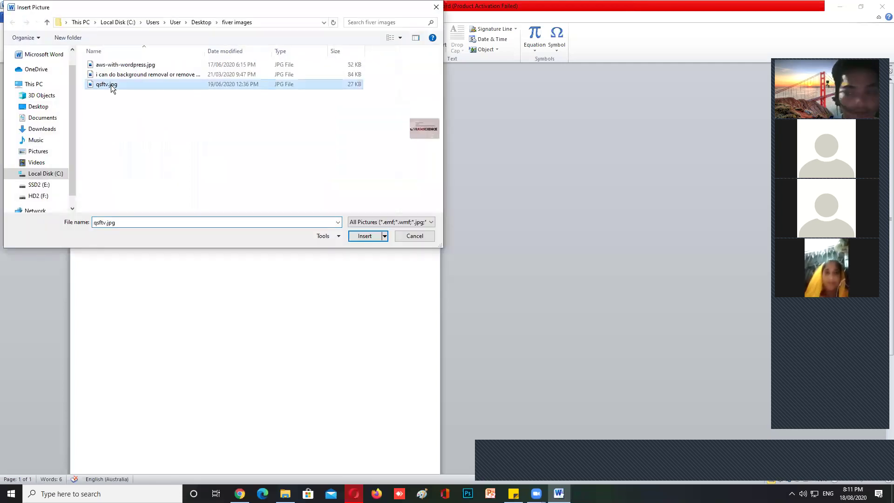
double_click(110, 85)
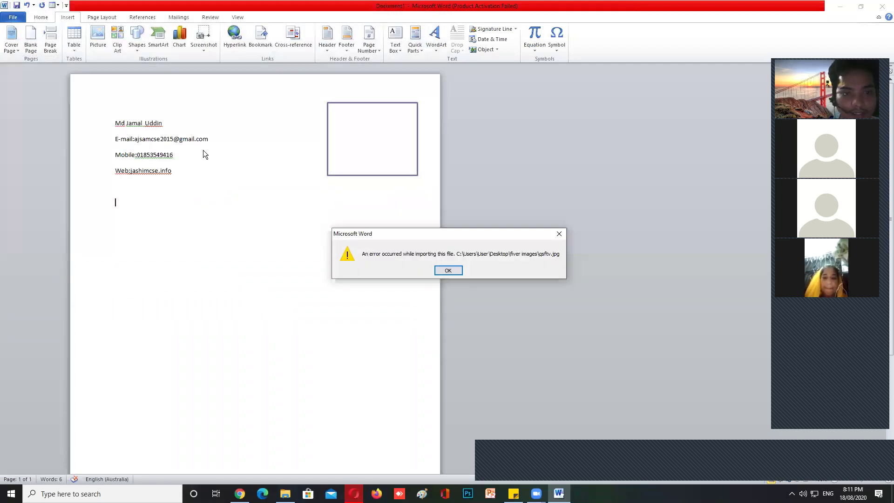
left_click(448, 271)
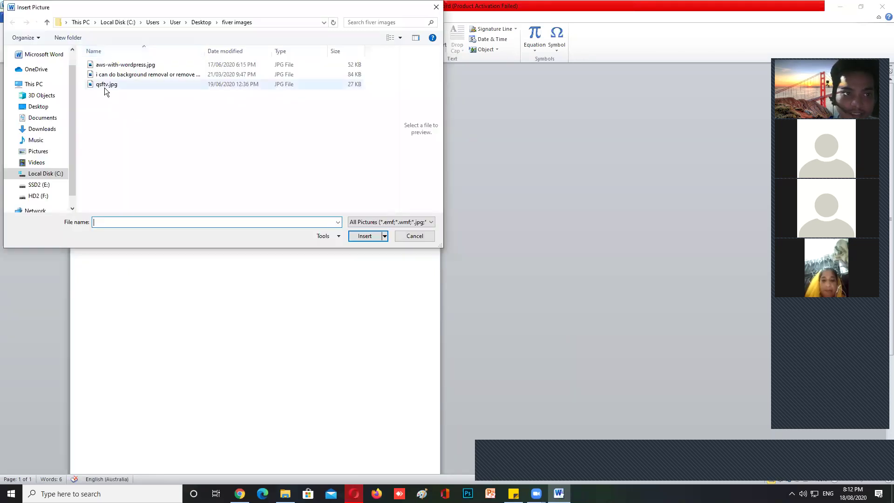
- Try inserting ticket.png from the Desktop, dismiss its import error, and scroll back up
left_click(39, 106)
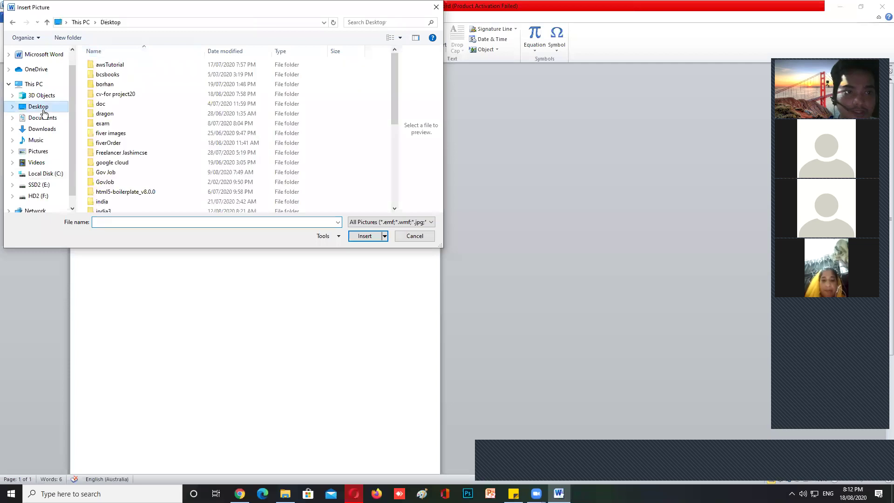
double_click(126, 95)
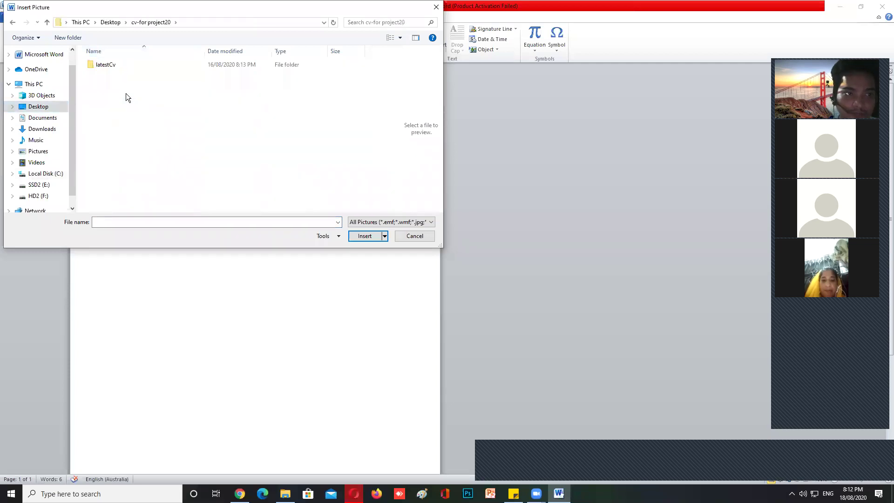
left_click(12, 23)
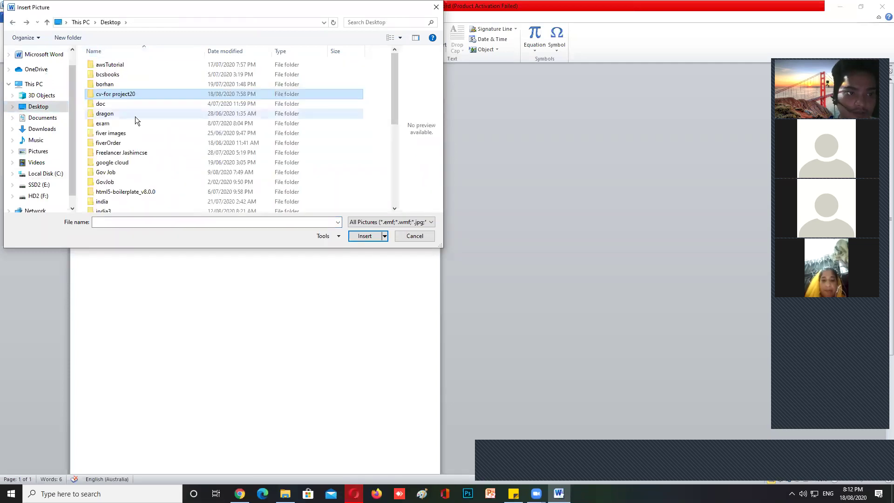
scroll(158, 133, "down", 8)
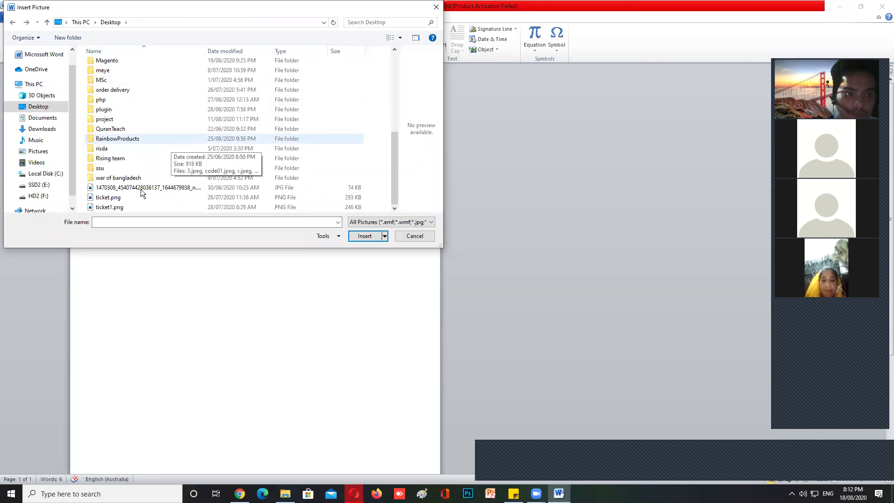
double_click(140, 197)
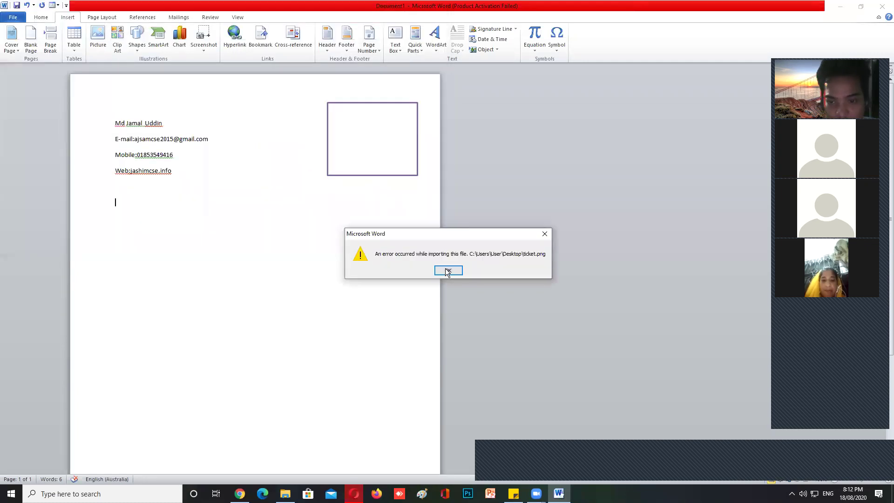
left_click(447, 271)
scroll(492, 297, "down", 2)
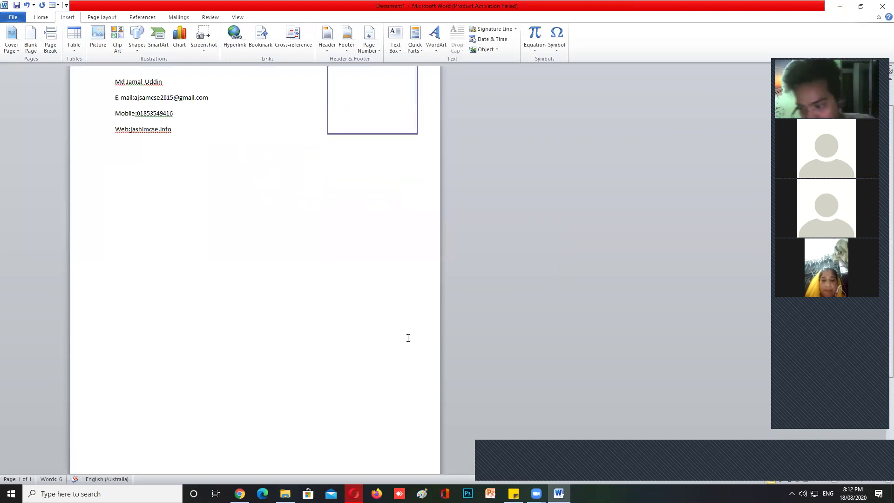
scroll(335, 293, "up", 2)
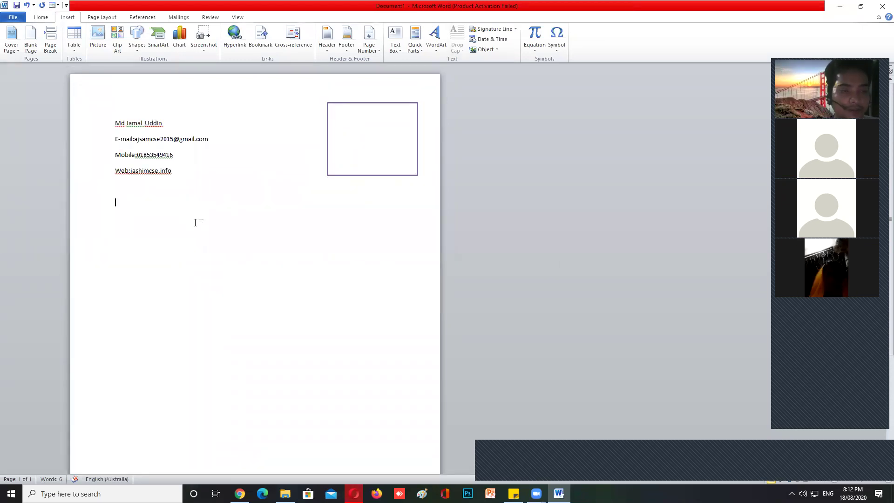
- Type 'Objective:' below the Web line and start a new line under it
type("Obj")
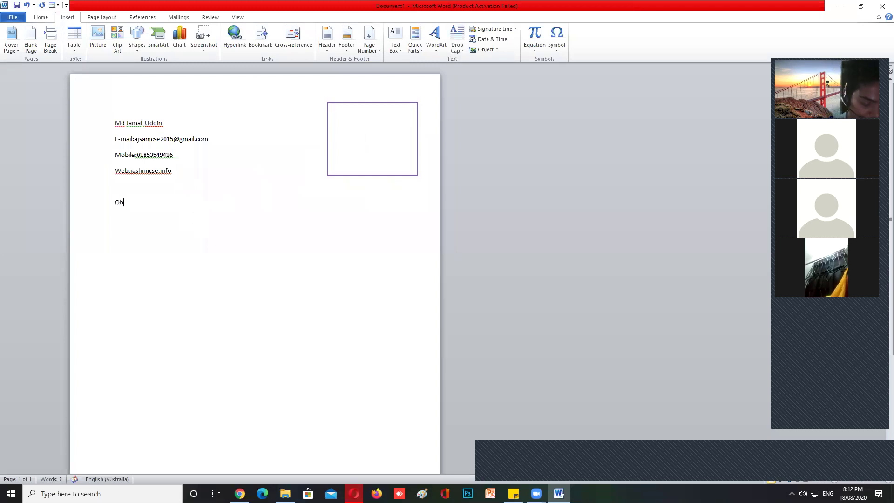
type("ecti")
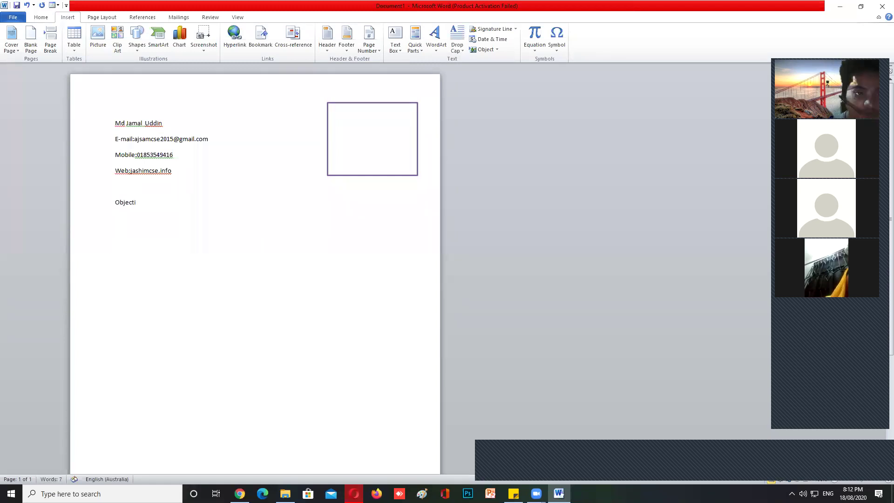
type("ve:")
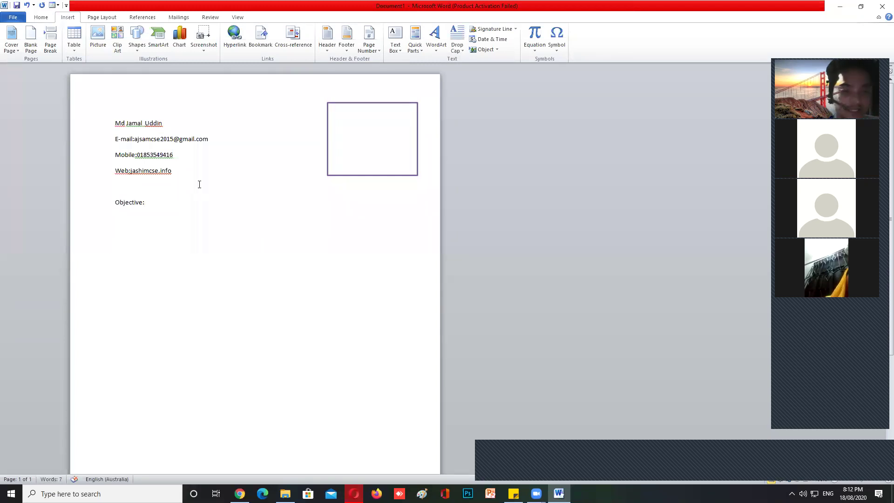
key("Return")
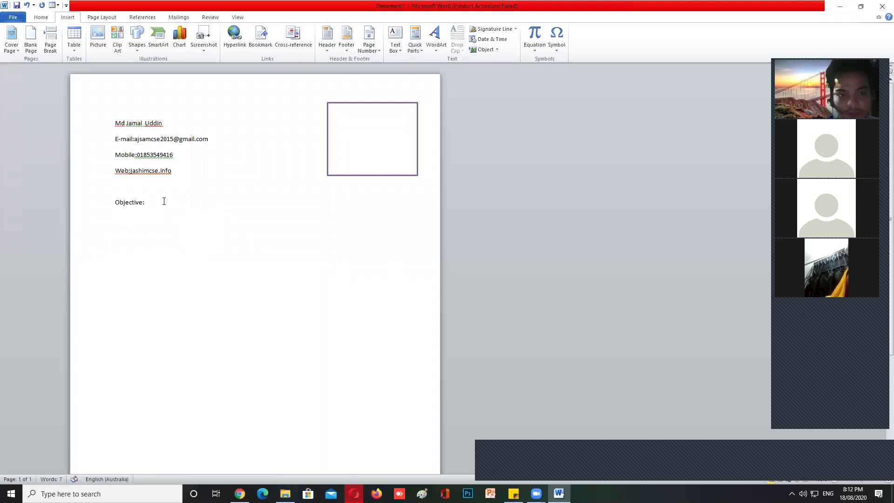
- Open the sample CV kaniz.pdf and select its Career Objective paragraph
left_click(841, 6)
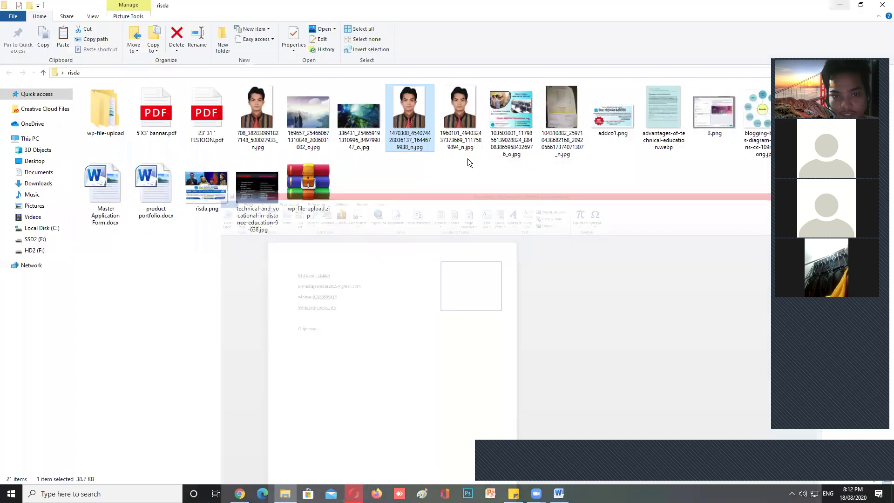
key("super+d")
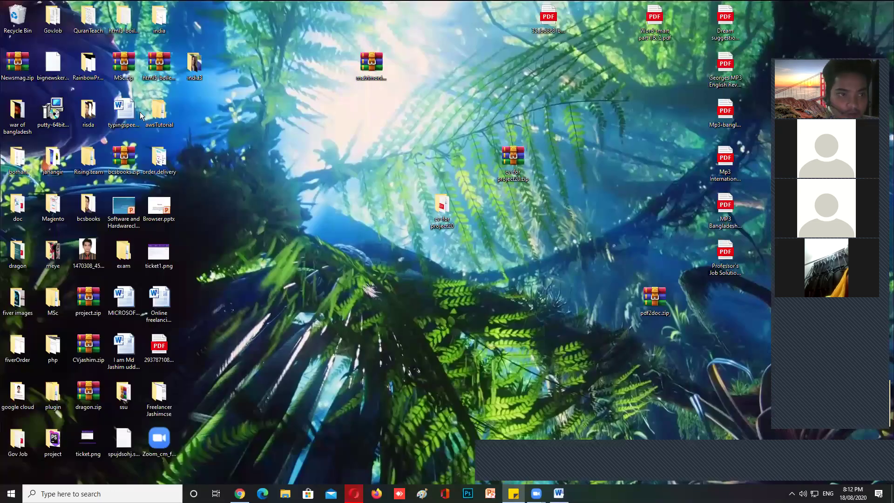
key("super+d")
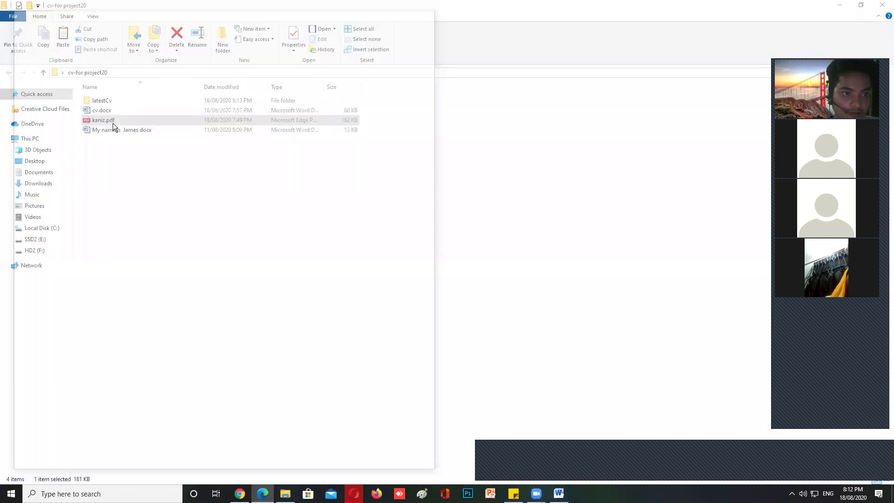
double_click(118, 122)
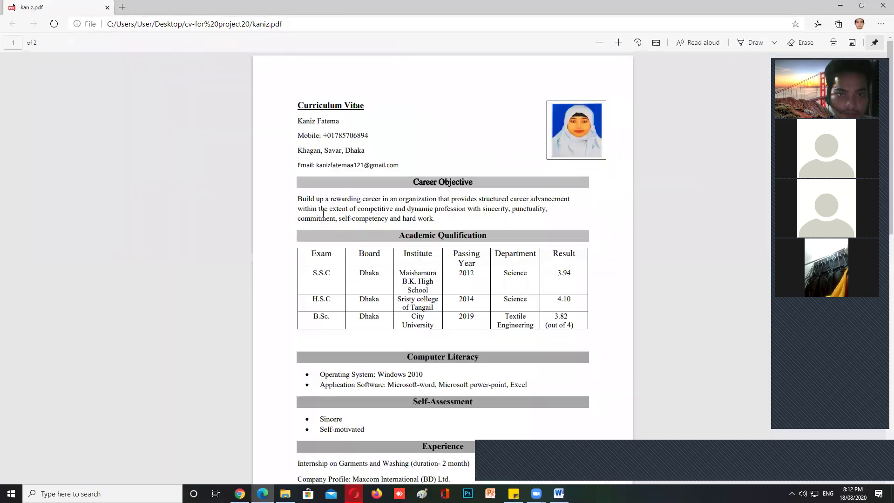
scroll(324, 214, "down", 6)
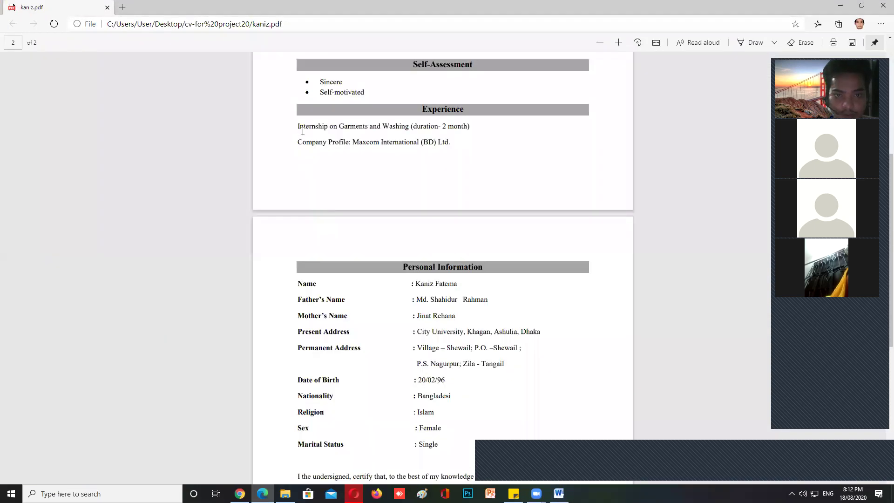
scroll(303, 131, "up", 5)
left_click_drag(298, 131, 473, 160)
key("ctrl+c")
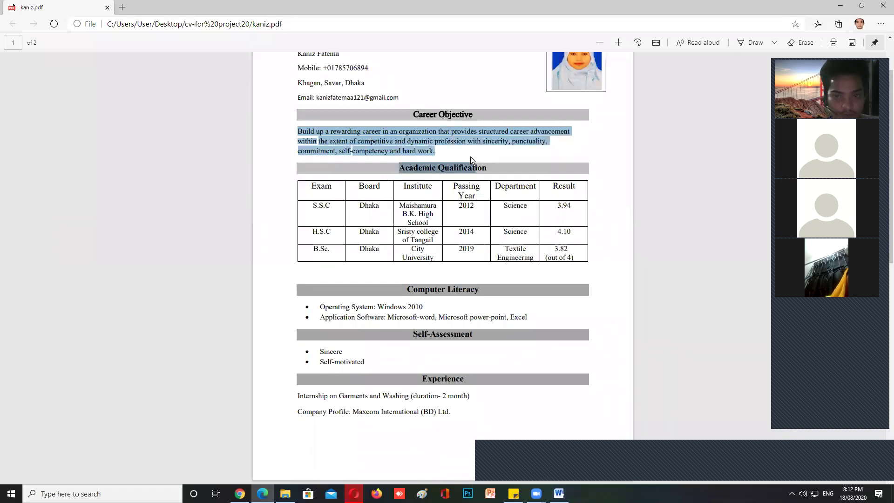
- Paste the career objective paragraph into the Word CV and select the Objective: heading
left_click(559, 494)
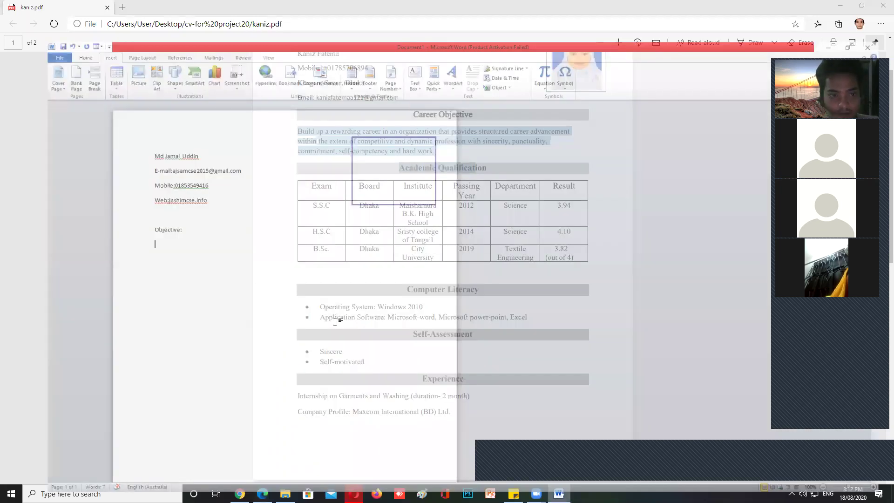
key("ctrl+v")
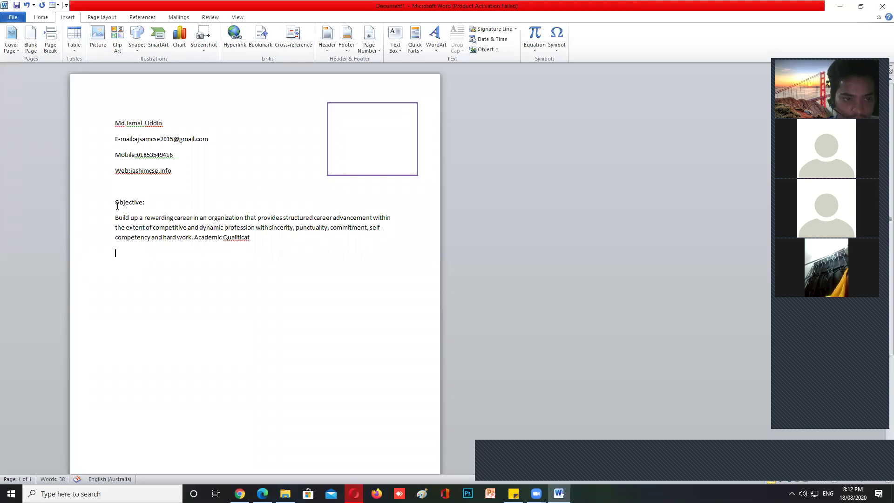
left_click_drag(118, 206, 182, 203)
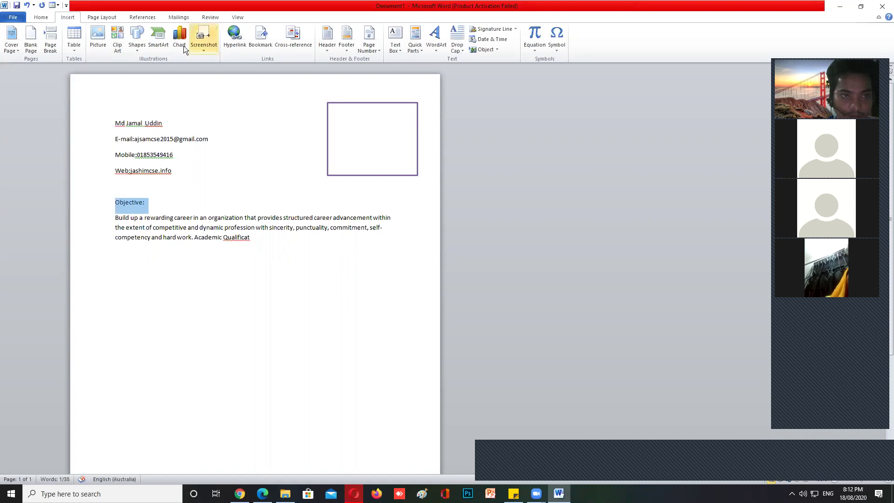
left_click(38, 16)
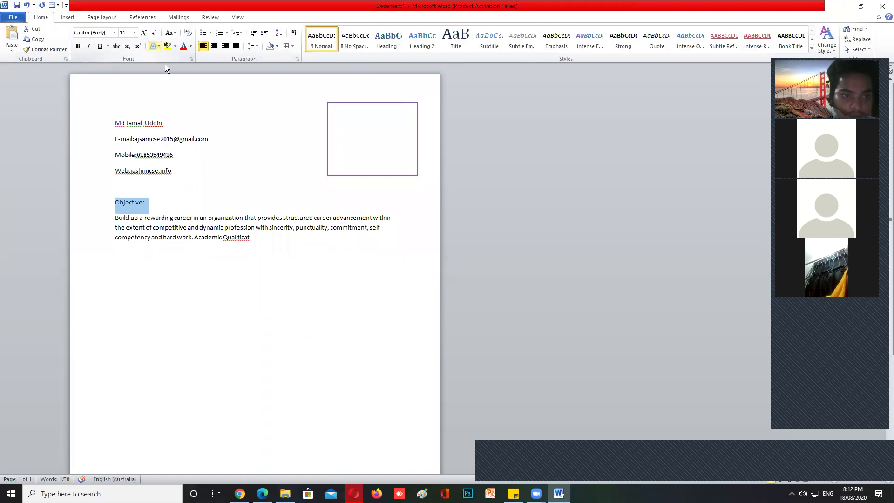
- Apply an orange text effect to the Objective: heading
left_click(157, 46)
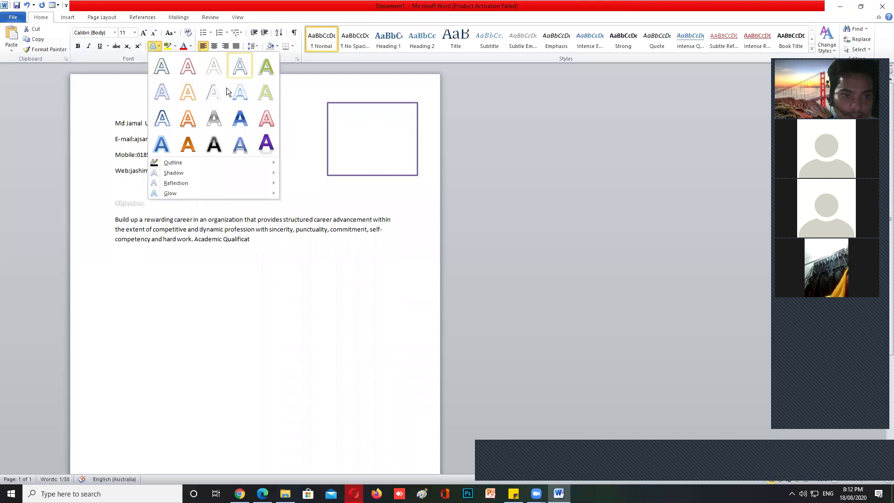
left_click(259, 323)
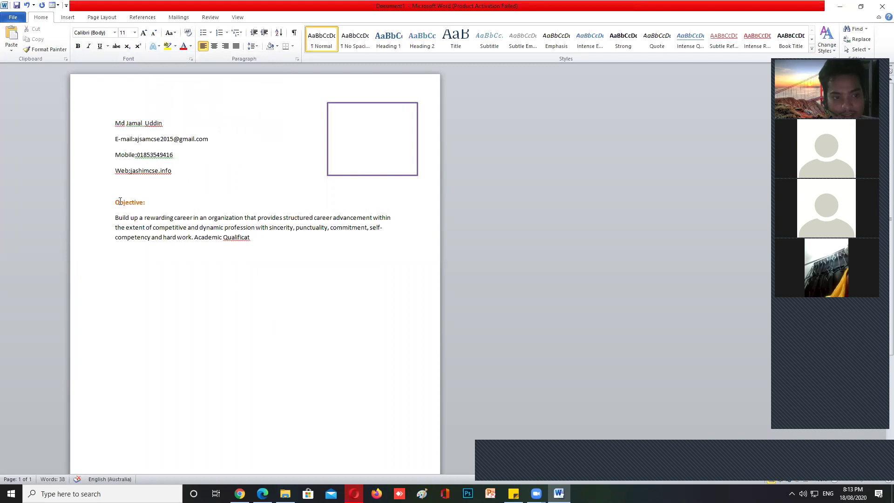
left_click_drag(116, 202, 164, 202)
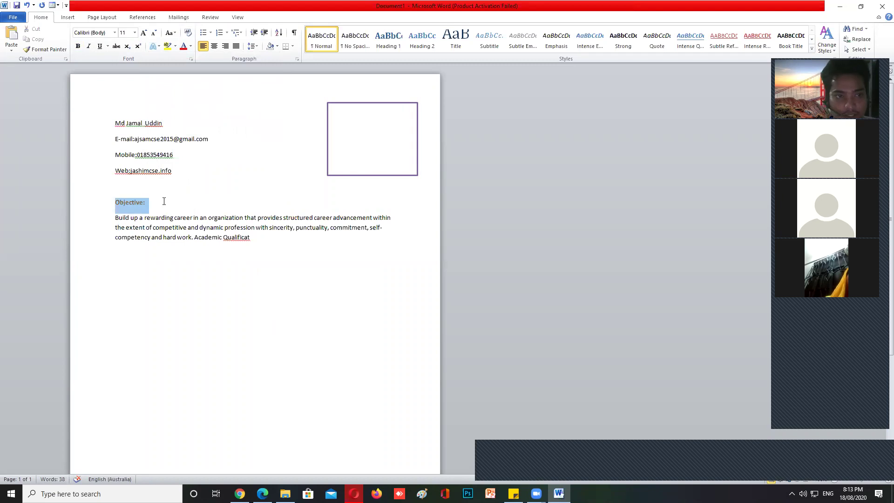
left_click(191, 46)
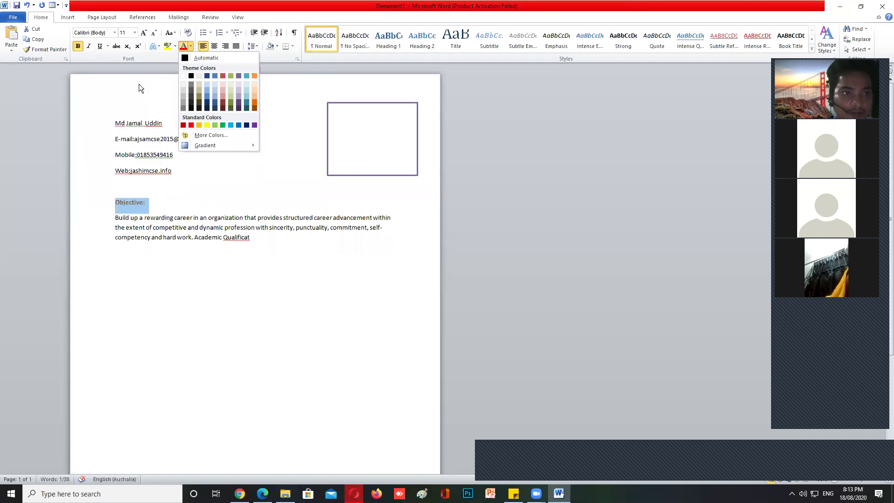
key("Escape")
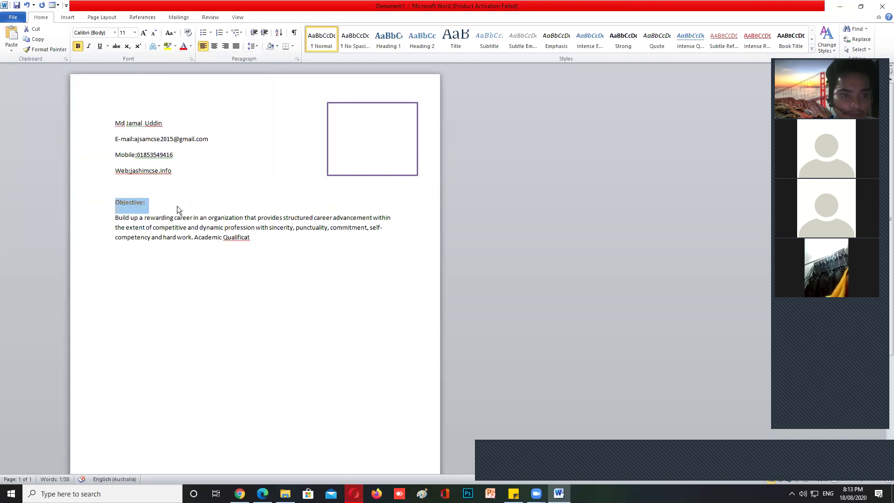
left_click(256, 236)
- Complete the paragraph's last word with 'ion.' and start a new line
key("ctrl+b")
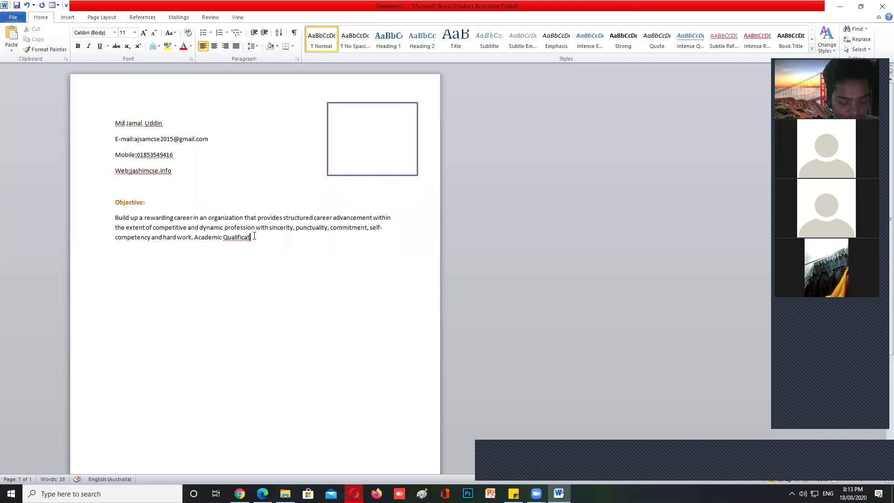
type("ion")
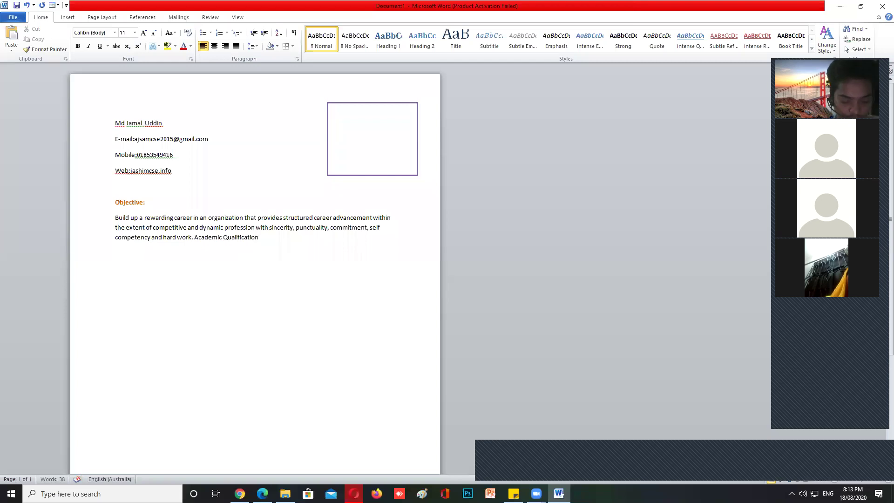
type(".")
key("Return")
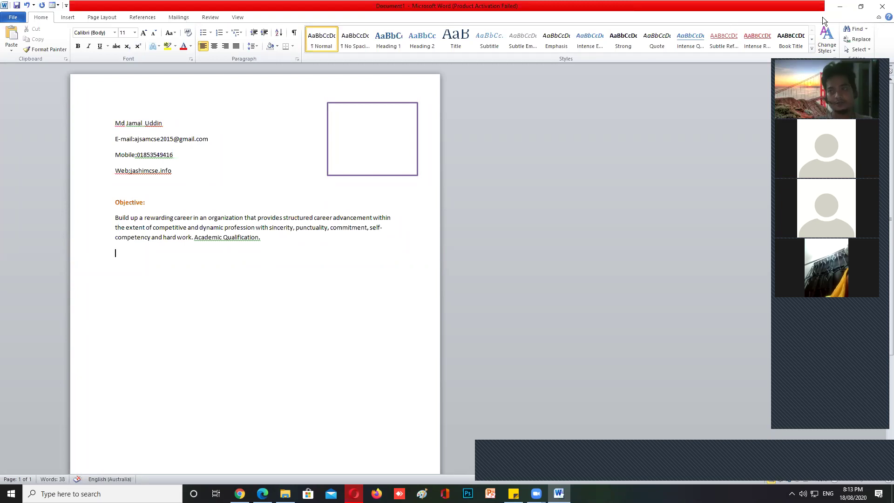
- Copy the Academic Qualification heading from kaniz.pdf, then minimise the PDF viewer
left_click(840, 8)
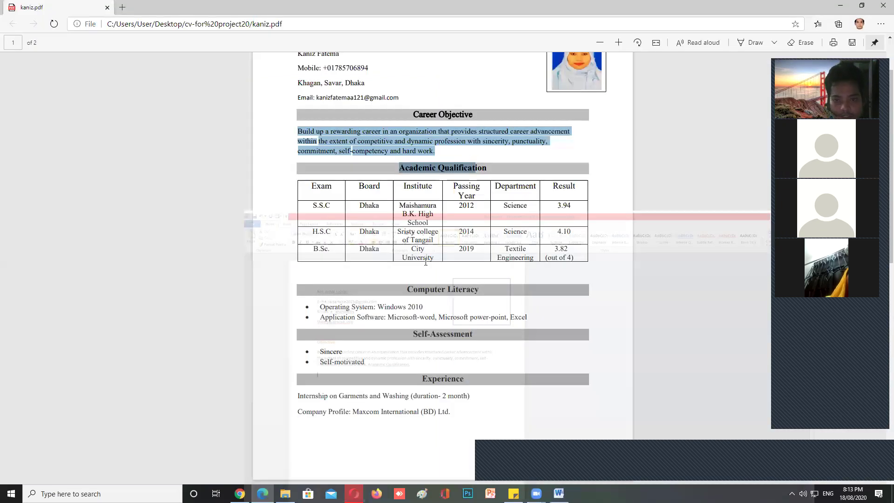
scroll(511, 98, "down", 3)
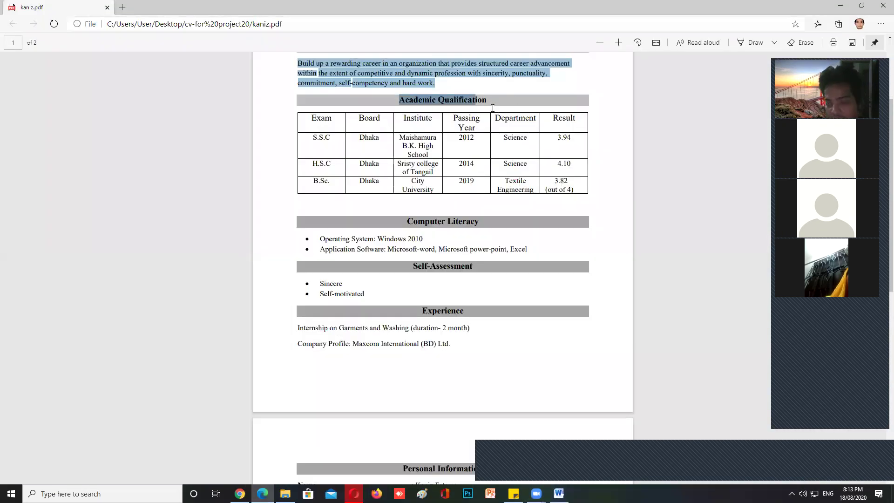
left_click(493, 108)
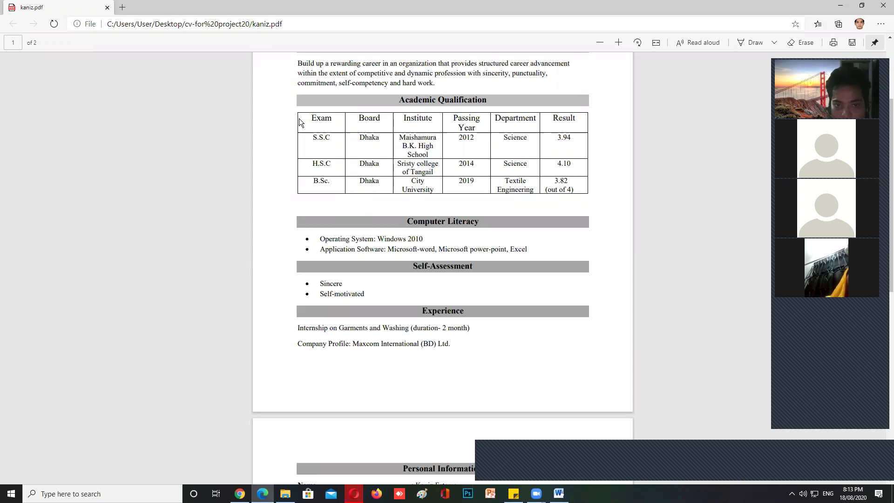
left_click_drag(401, 99, 523, 95)
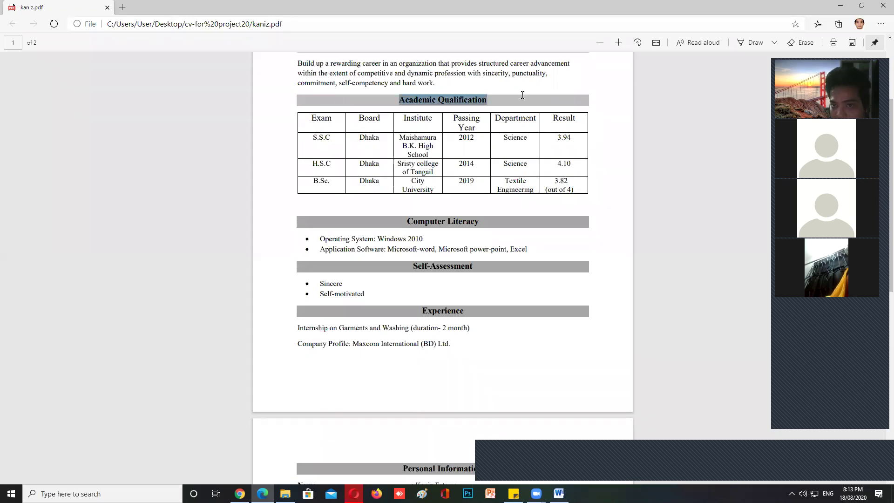
right_click(455, 96)
left_click(479, 124)
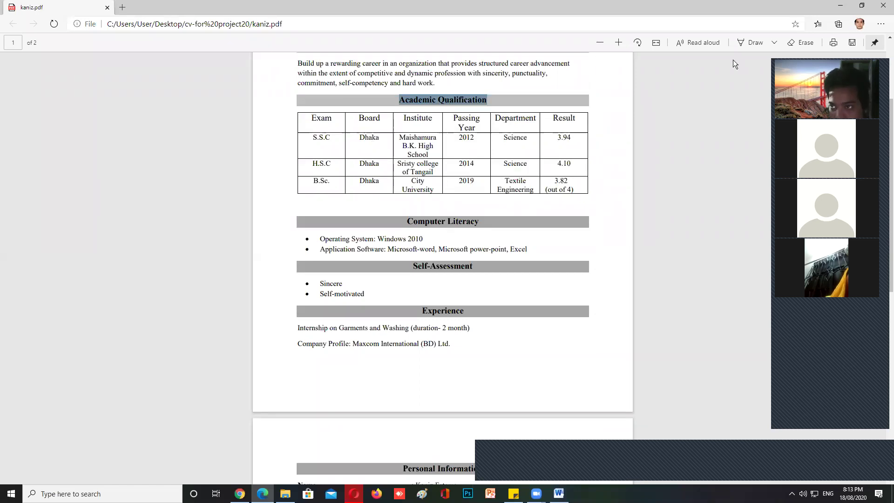
left_click(840, 5)
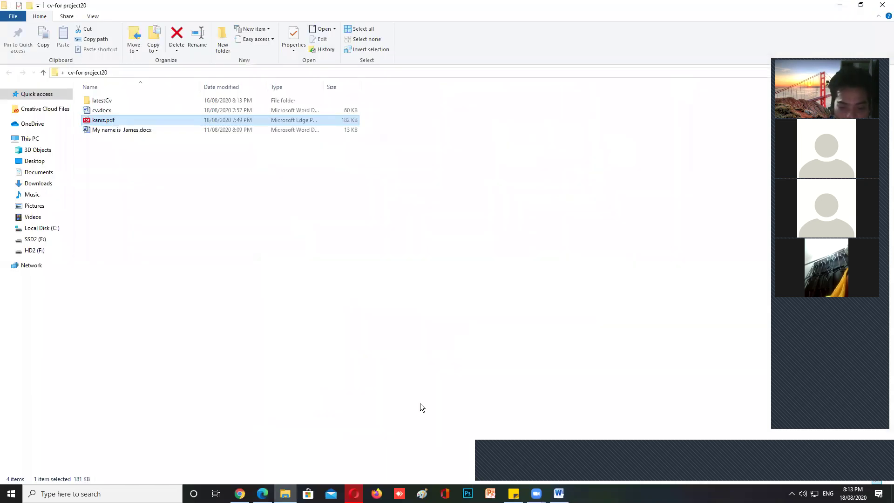
- Paste the Academic Qualification heading on a new line and indent it with a Tab
key("alt+Tab")
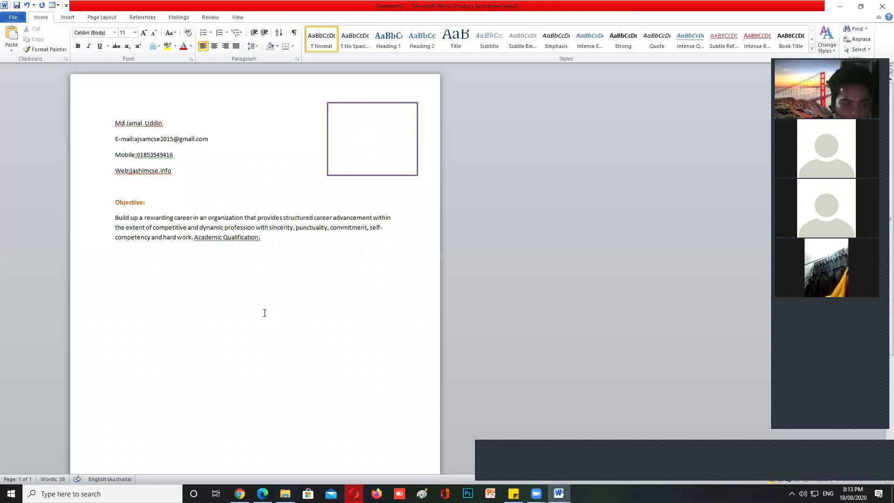
key("Return")
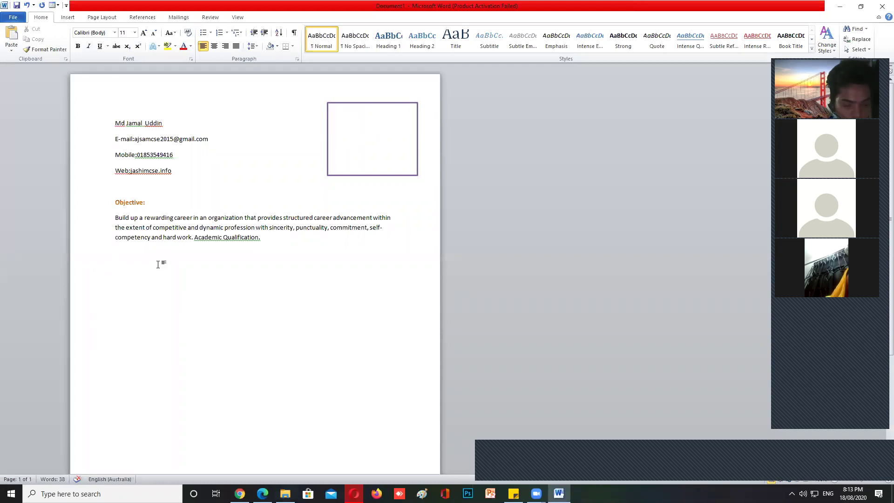
key("ctrl+v")
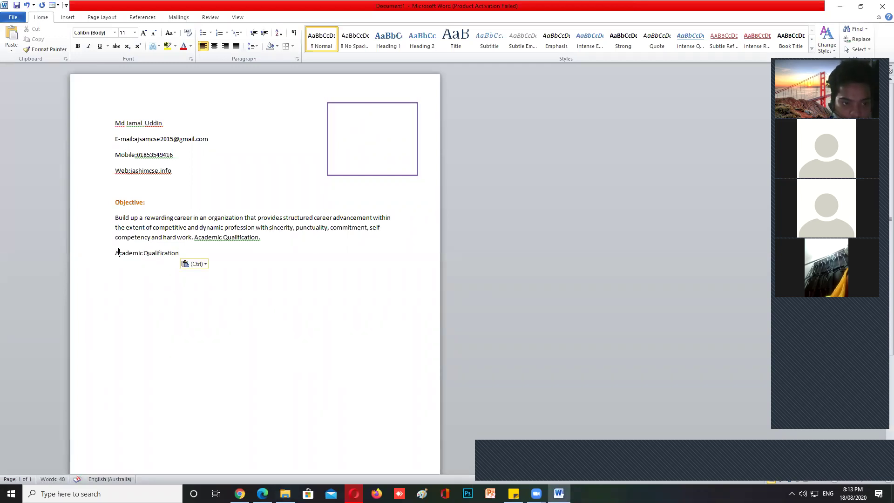
left_click(115, 253)
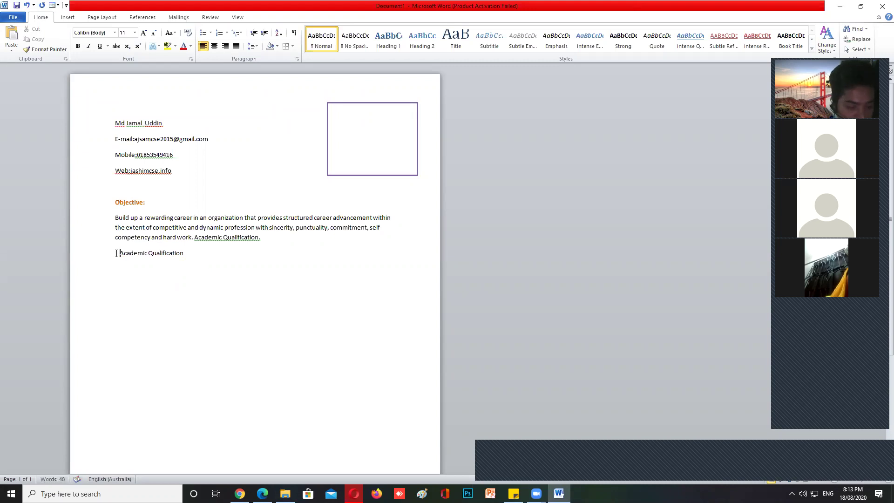
key("Tab")
key("Tab")
key("Tab")
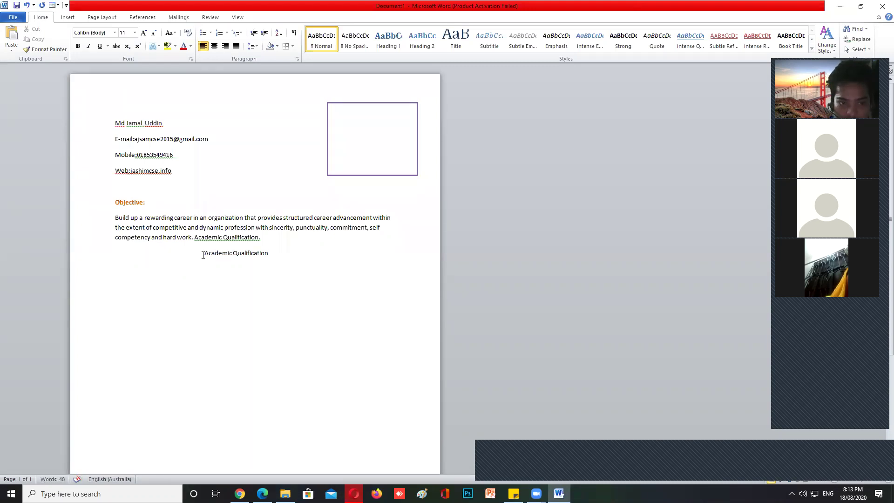
- Give the Academic Qualification line light tan shading
left_click_drag(204, 255, 273, 256)
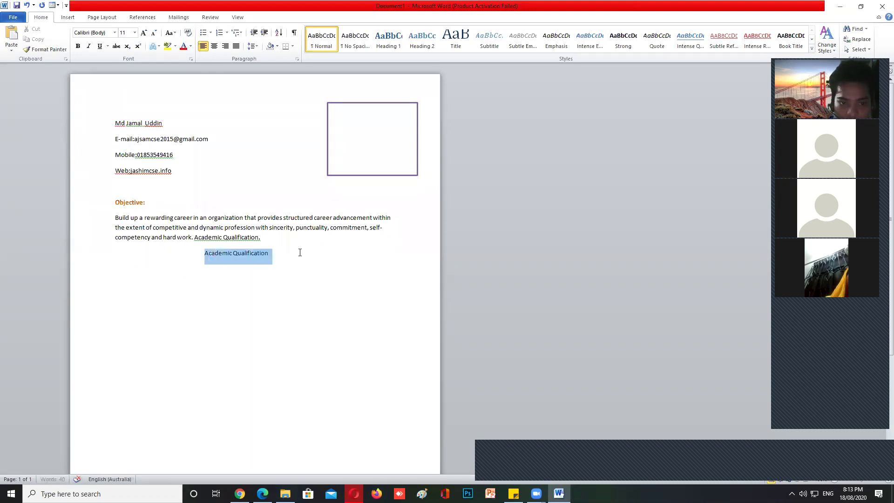
left_click(277, 47)
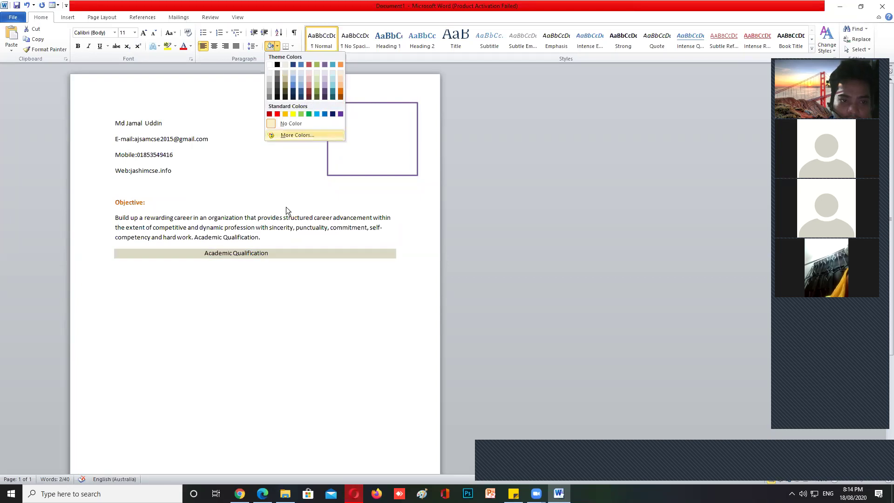
left_click(286, 309)
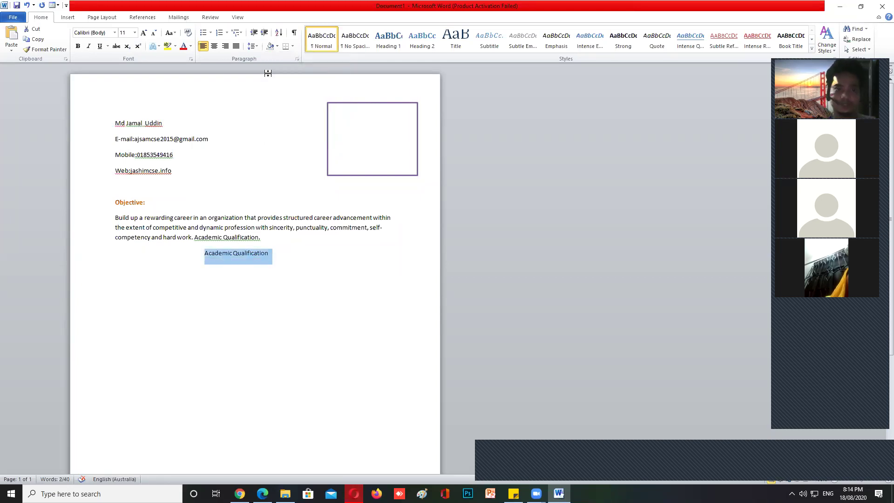
left_click(277, 46)
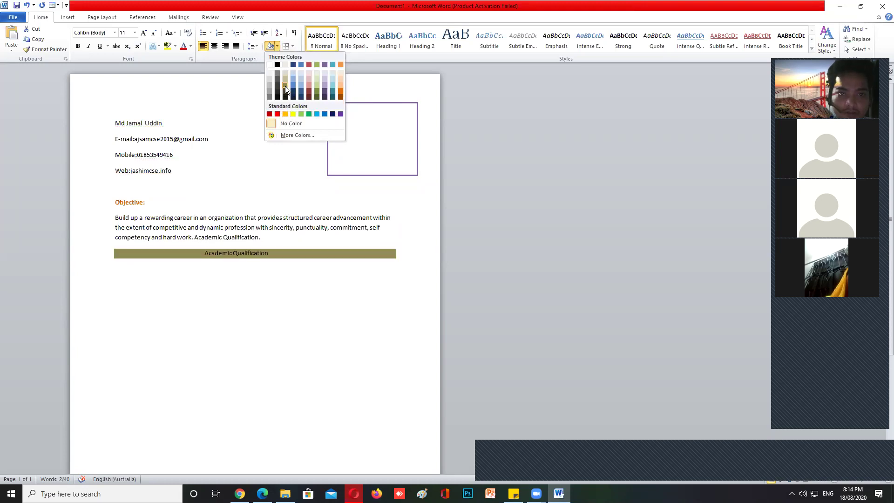
left_click(284, 71)
left_click(308, 285)
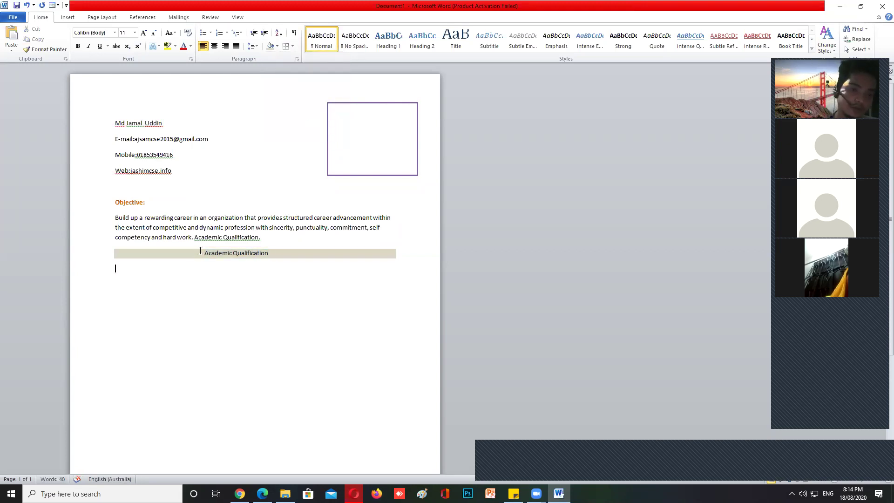
left_click_drag(205, 254, 279, 256)
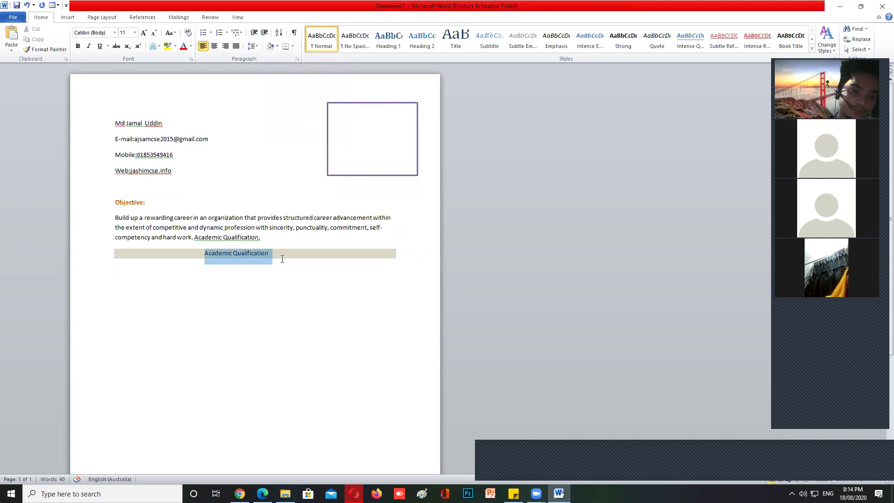
- Format the Academic Qualification heading as bold 18 pt Arial
left_click(134, 33)
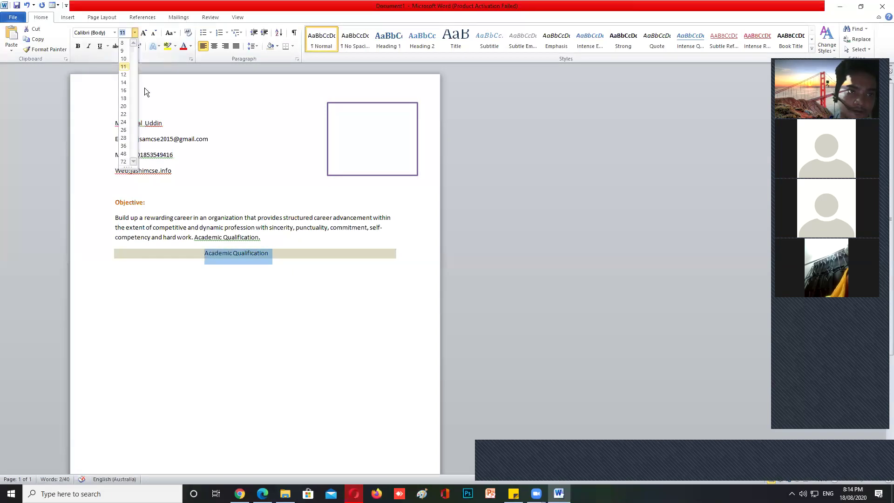
left_click(123, 98)
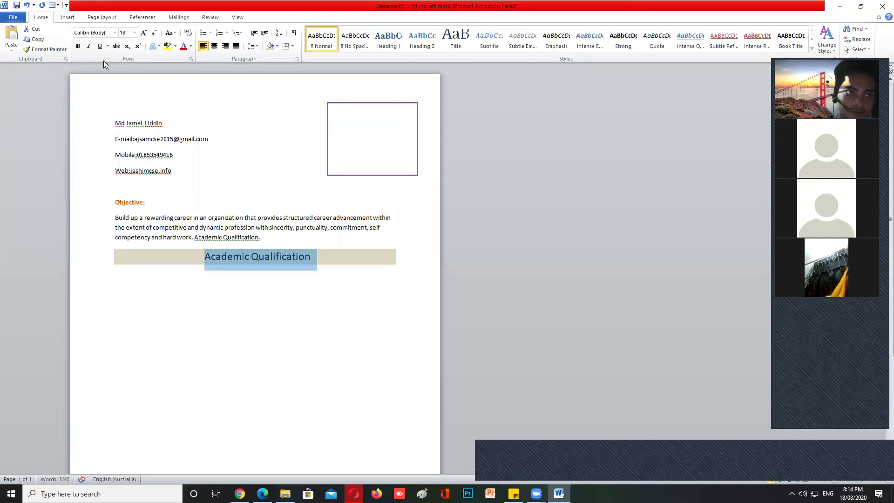
left_click(115, 32)
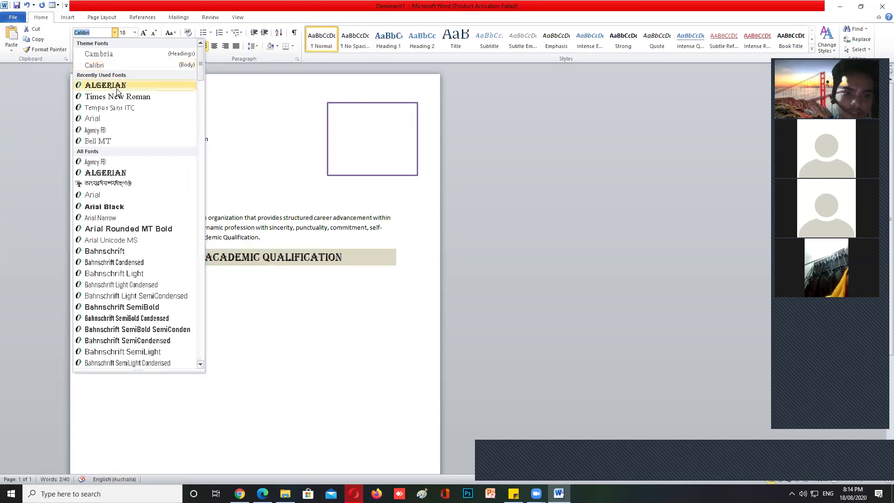
left_click(118, 88)
left_click(114, 33)
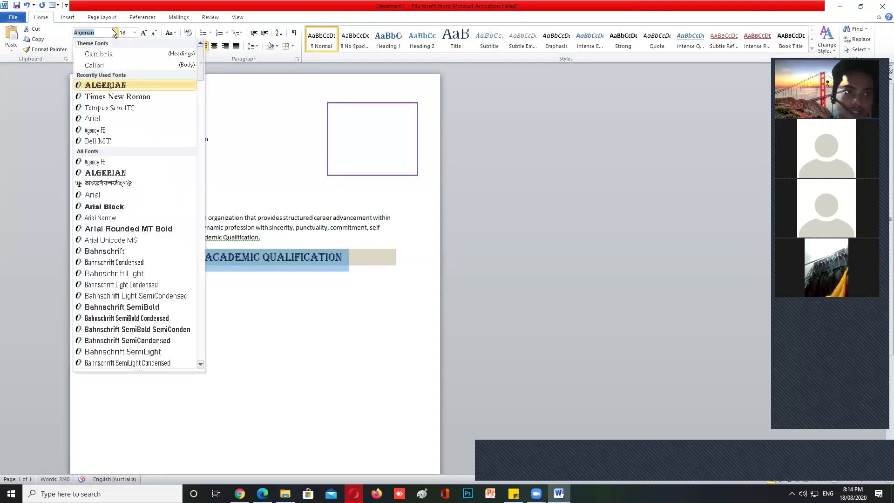
left_click(110, 119)
left_click(77, 48)
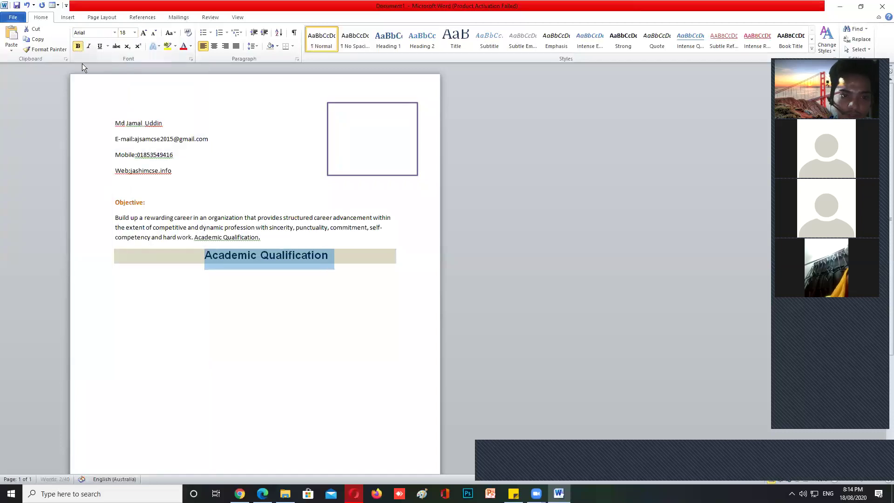
- Remove a leading space to nudge the heading left on its tan band
left_click(248, 288)
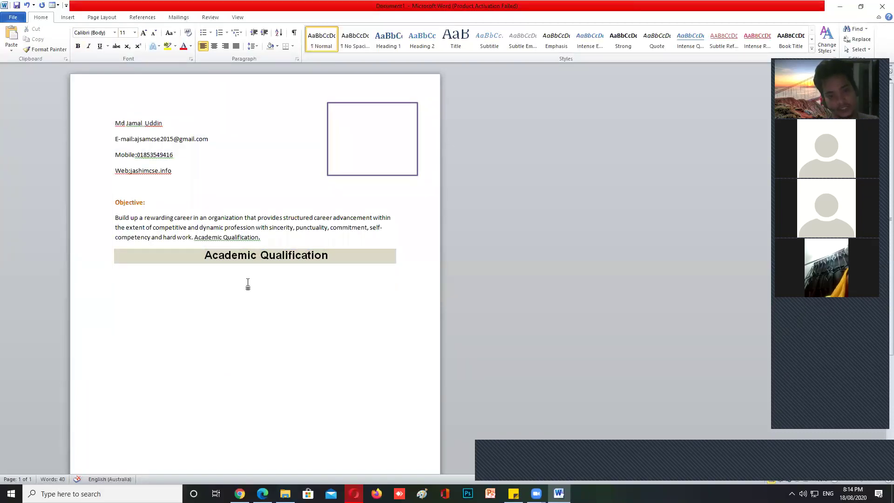
left_click(206, 257)
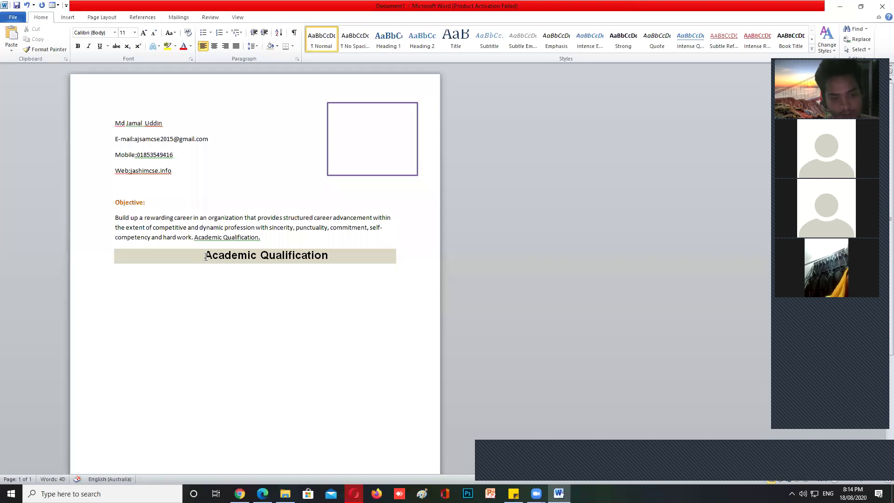
key("BackSpace")
left_click(290, 314)
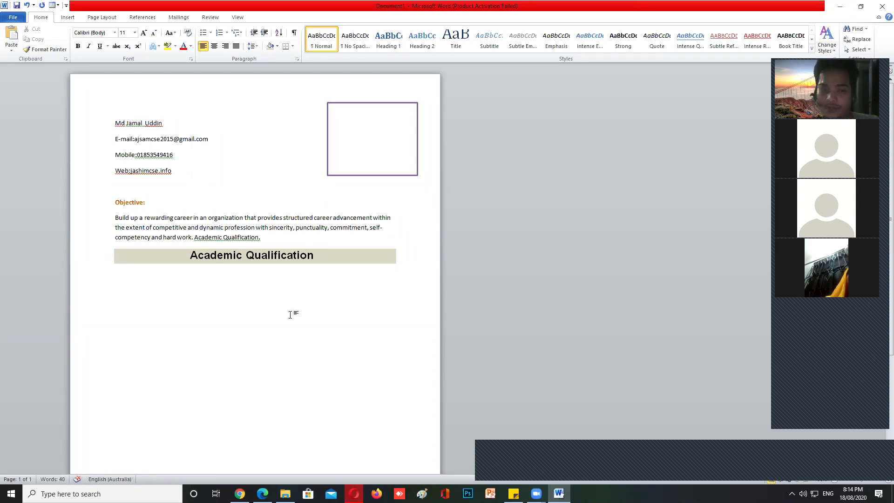
left_click(68, 17)
- Insert an empty 5×4 table beneath the heading, then minimise Word
left_click(75, 53)
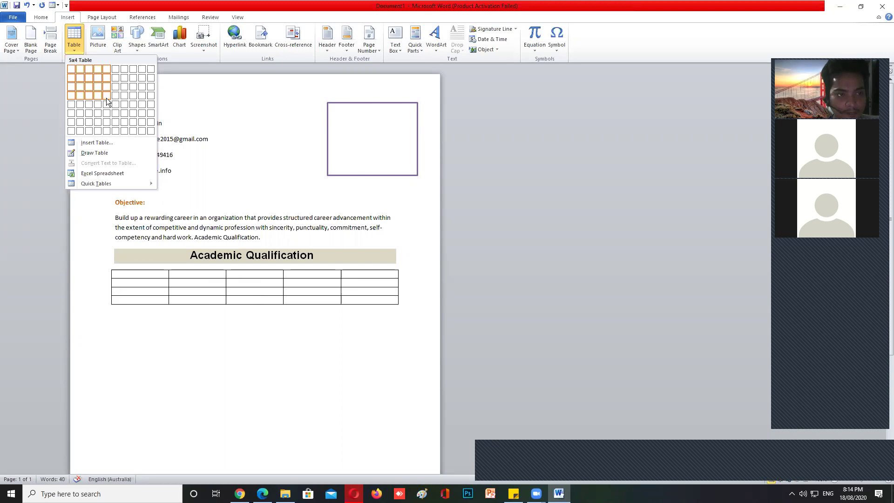
left_click(842, 9)
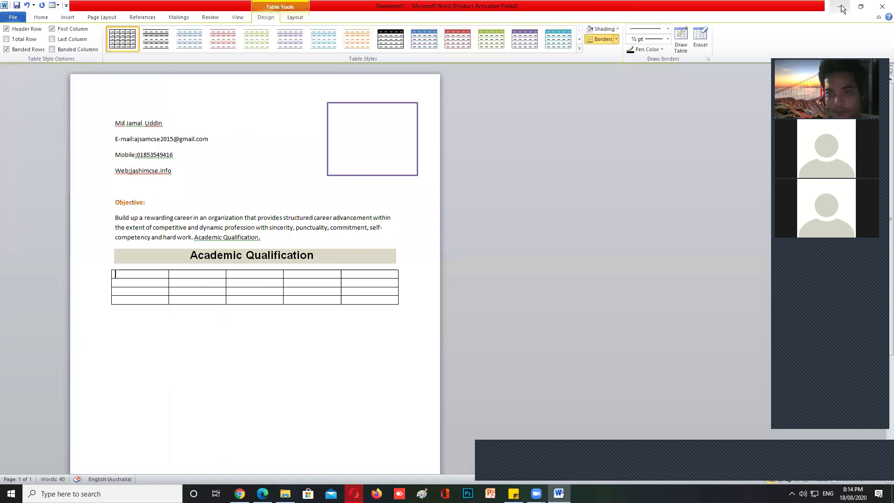
left_click(842, 9)
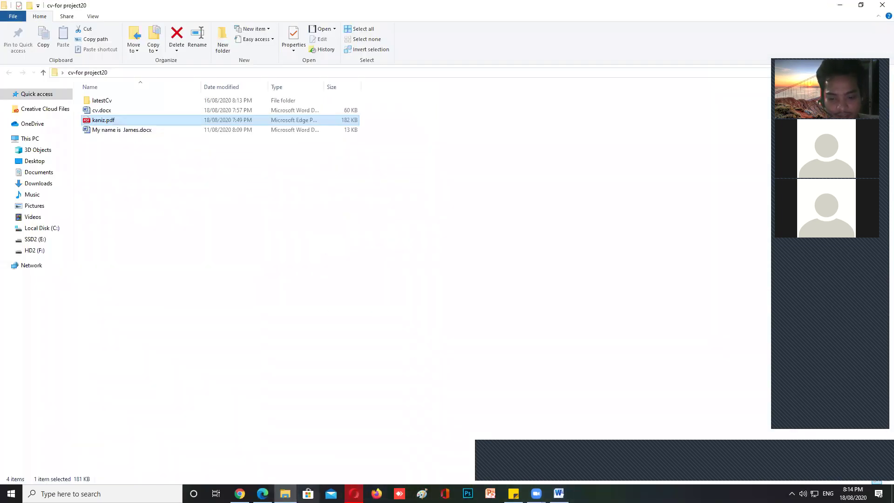
- View the six-column Academic Qualification table in kaniz.pdf, then return to the Word CV
left_click(354, 494)
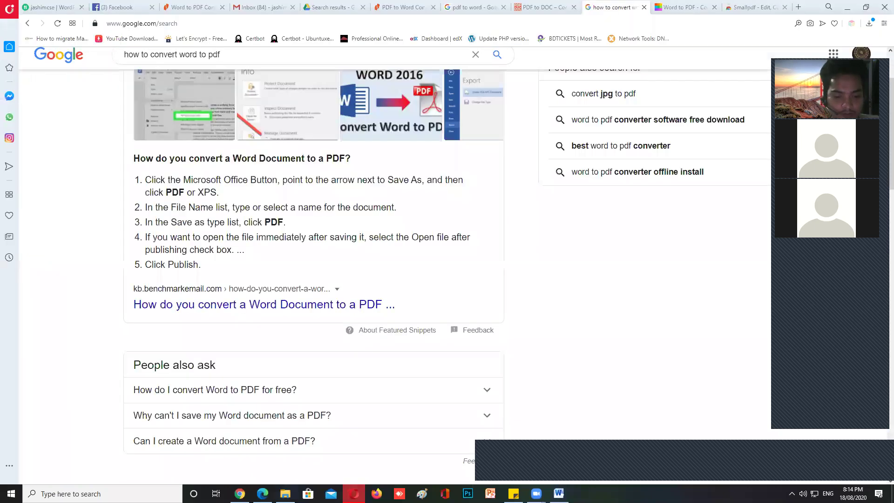
left_click(240, 493)
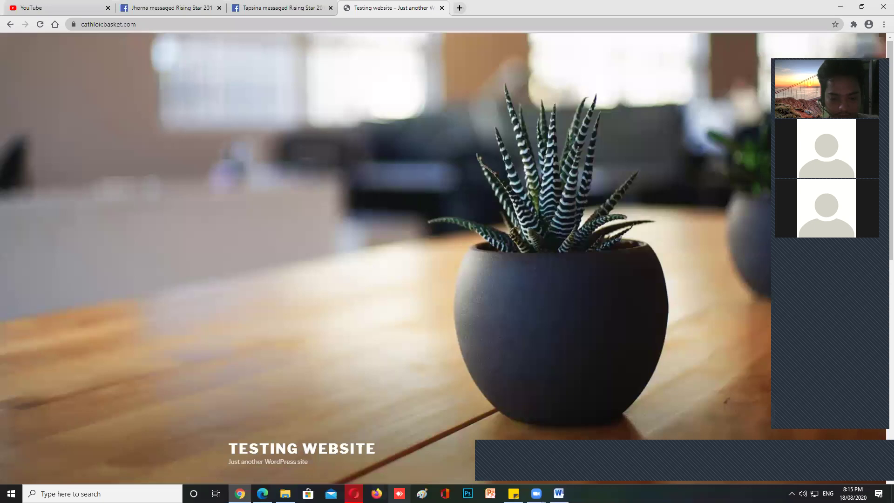
left_click(262, 494)
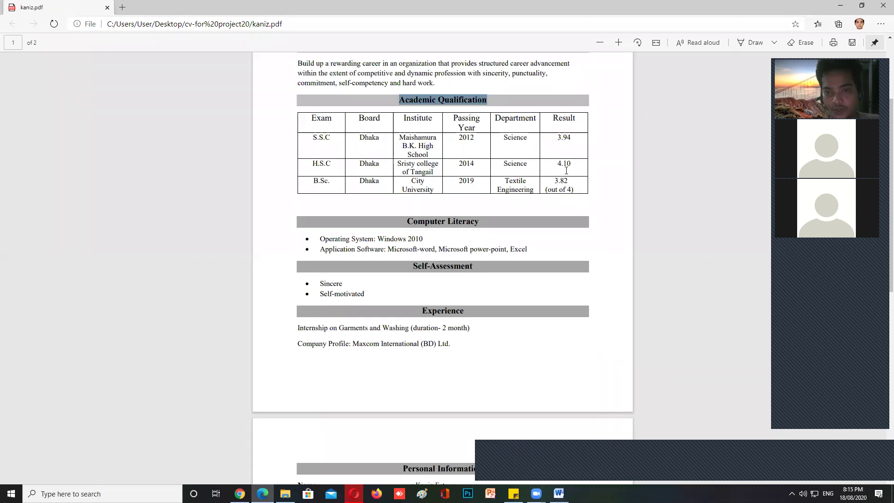
left_click(559, 494)
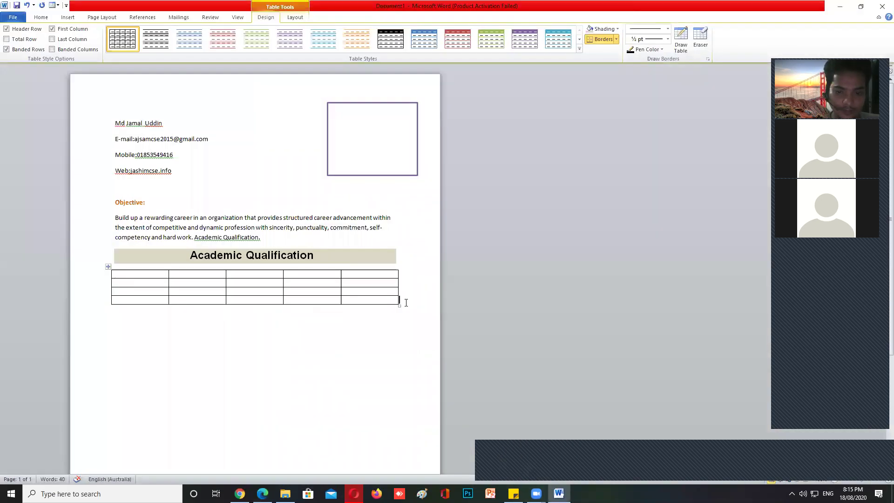
- Select the empty five-column table under the heading and delete it with Backspace
left_click_drag(405, 303, 144, 274)
key("BackSpace")
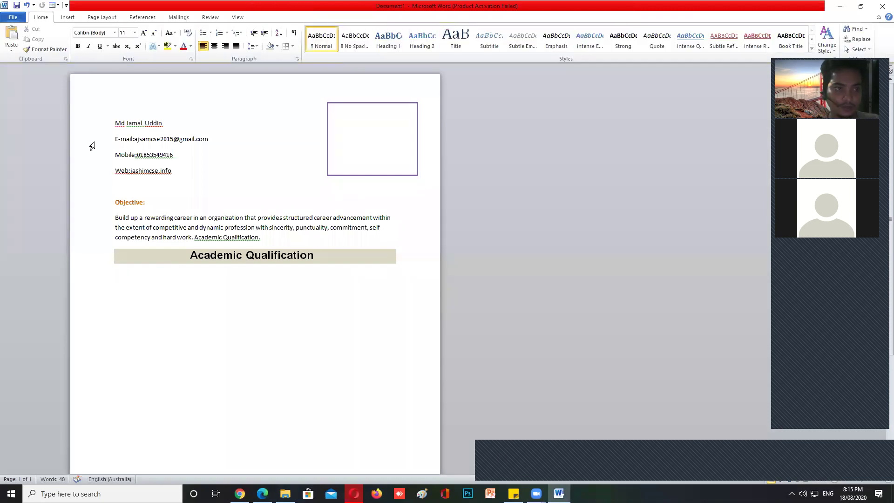
left_click(67, 17)
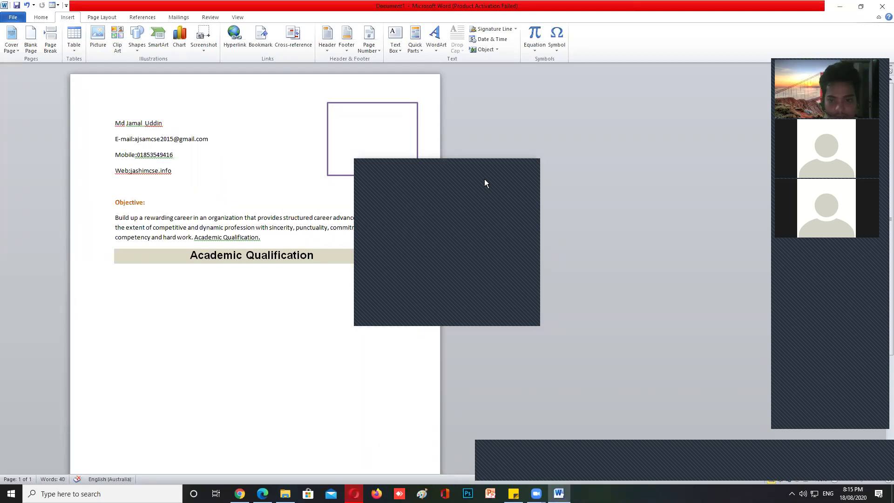
- Insert a 6-column, 5-row table below the Academic Qualification heading and stretch it taller
left_click(141, 274)
left_click(75, 44)
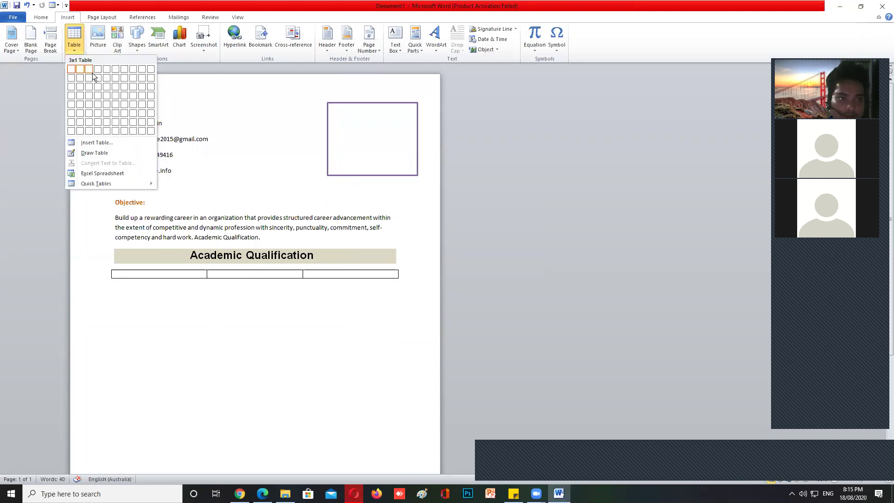
left_click(113, 103)
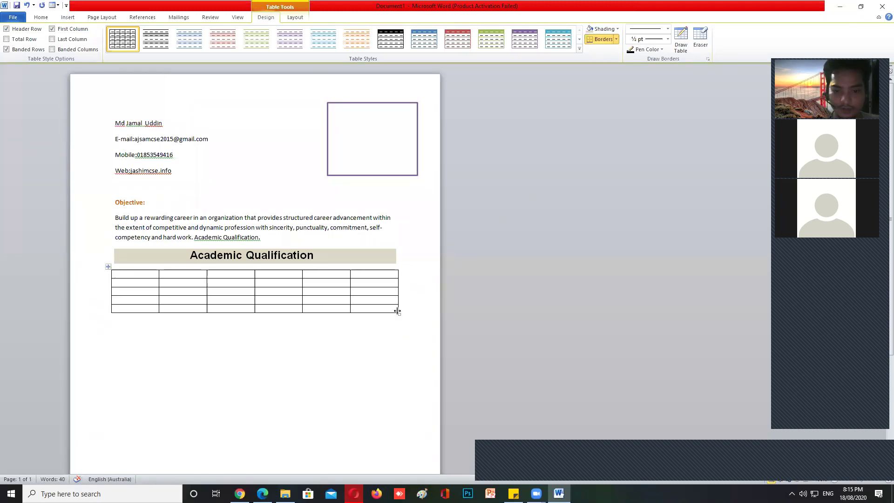
left_click_drag(398, 313, 410, 380)
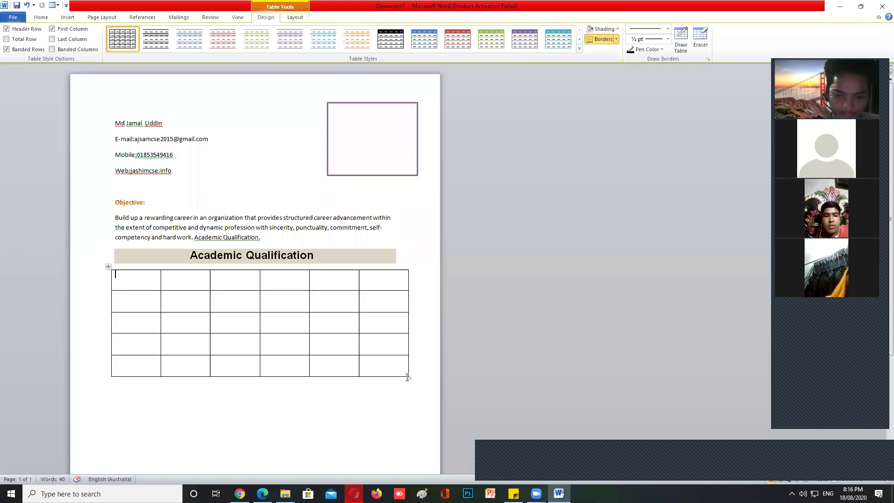
- Drag the table's corner handle so it is slightly wider with shorter rows
left_click_drag(411, 378, 410, 376)
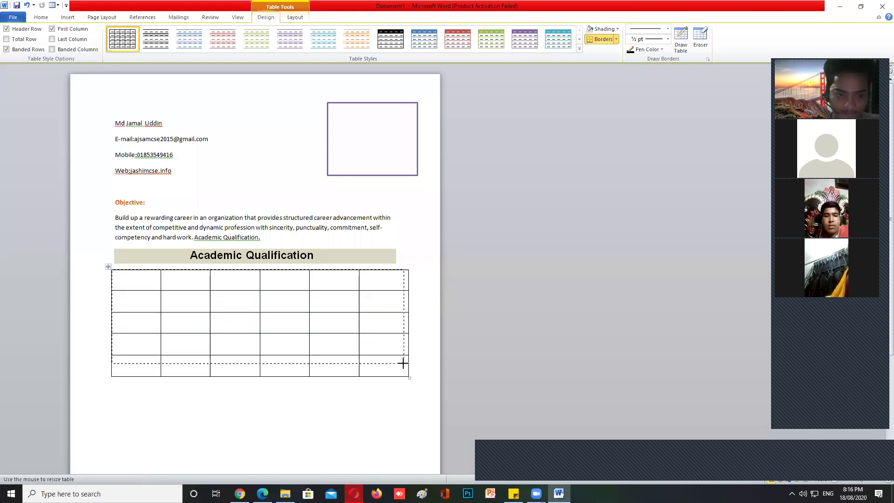
left_click_drag(415, 368, 418, 372)
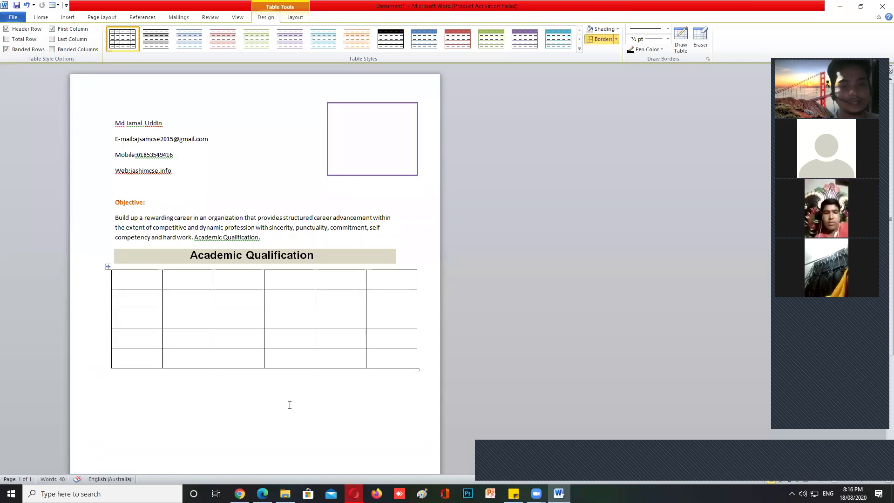
left_click(324, 402)
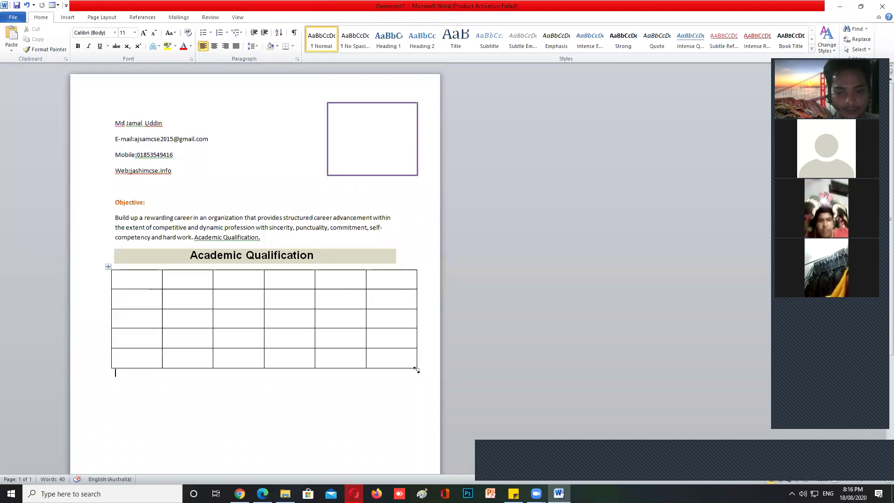
left_click_drag(416, 370, 413, 370)
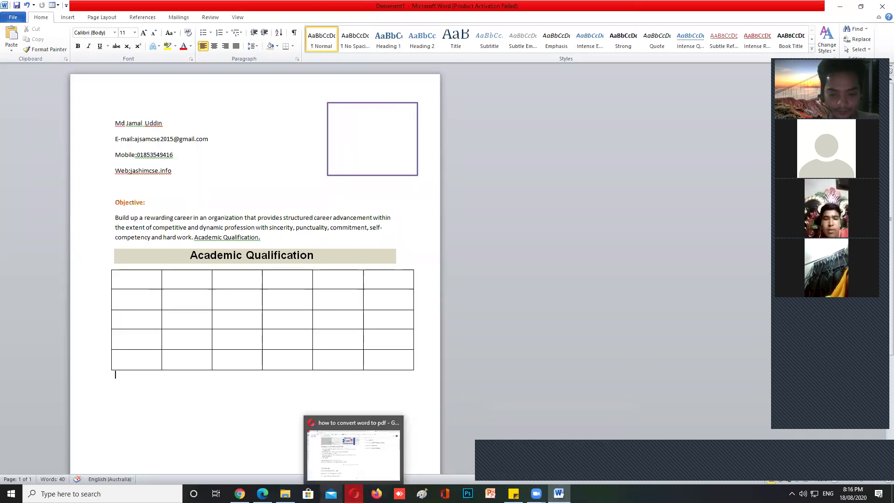
mouse_move(262, 493)
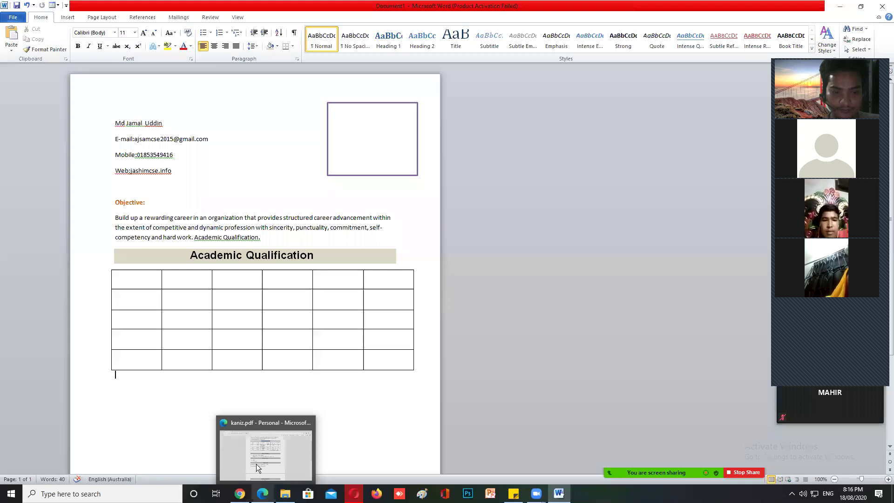
left_click(256, 464)
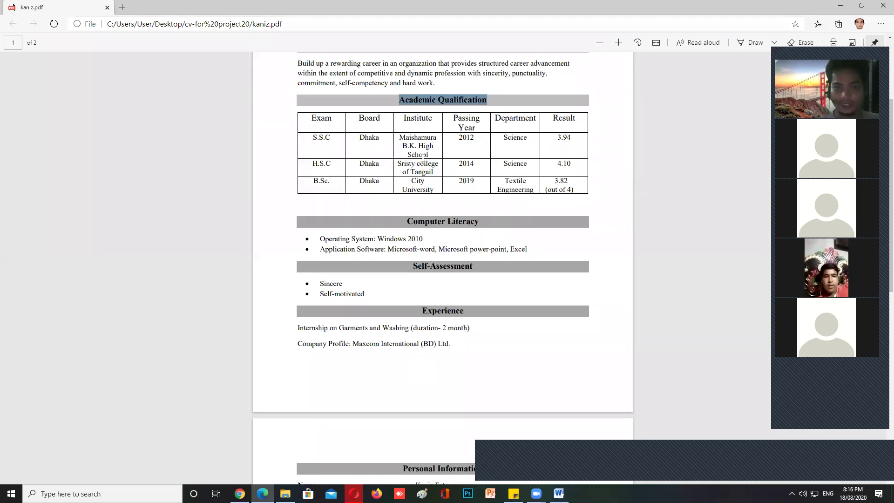
left_click(321, 119)
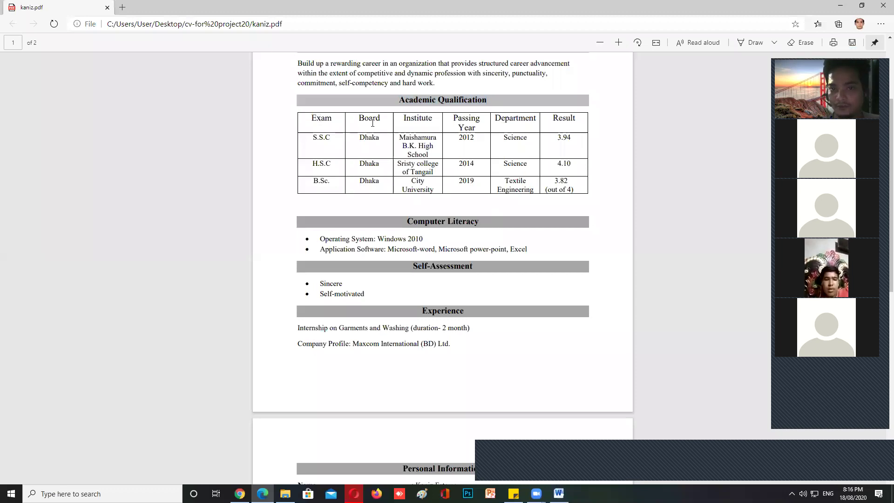
- Type Exam, Board, Passing year and Result across the header row, checking the reference PDF
left_click(559, 494)
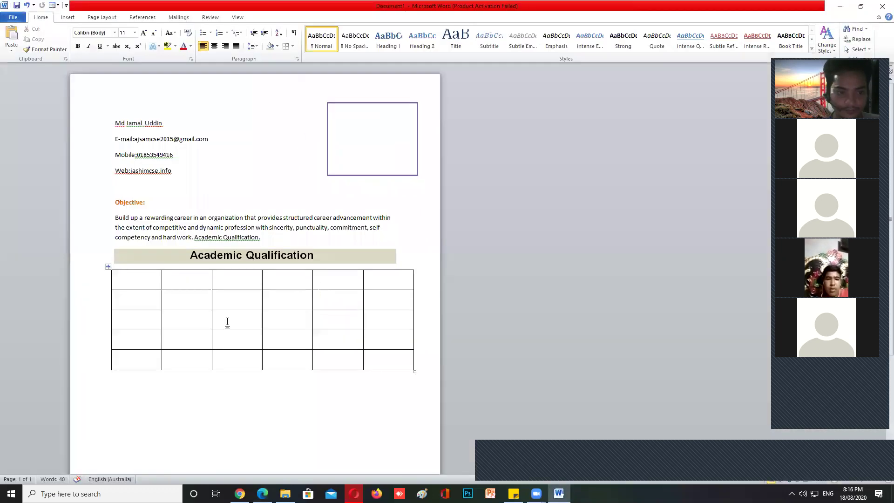
type("Exam")
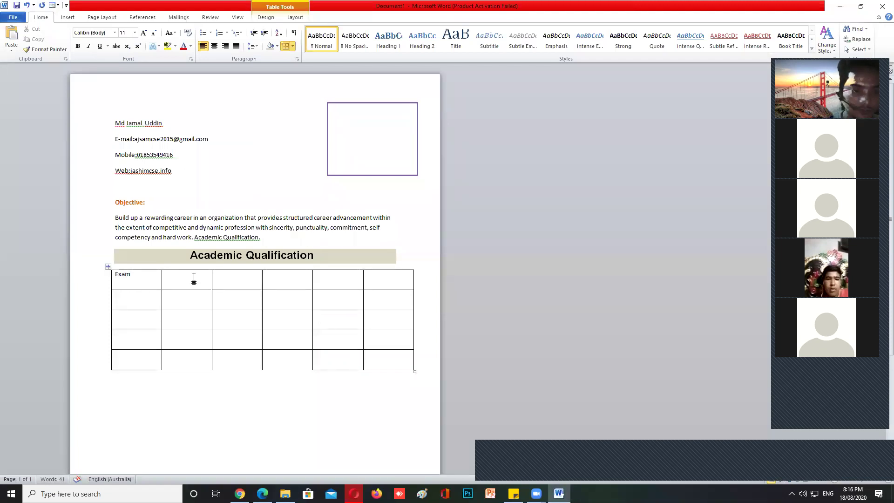
type("oard")
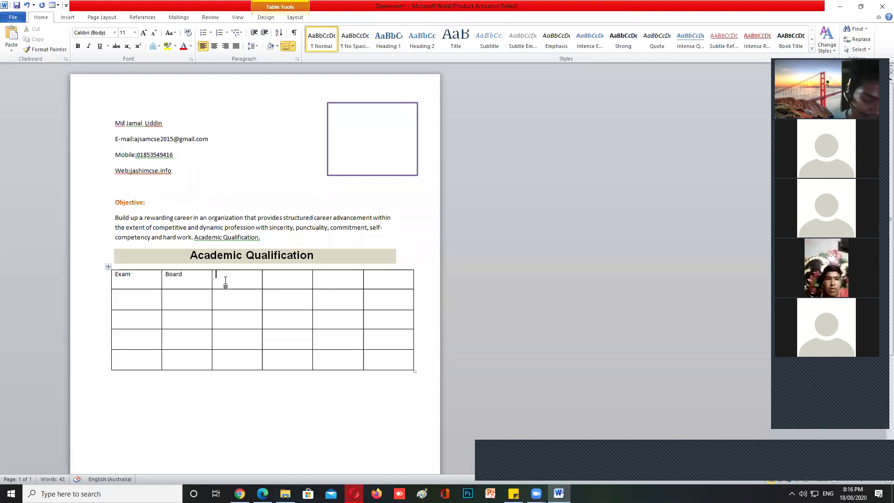
type("passing ye")
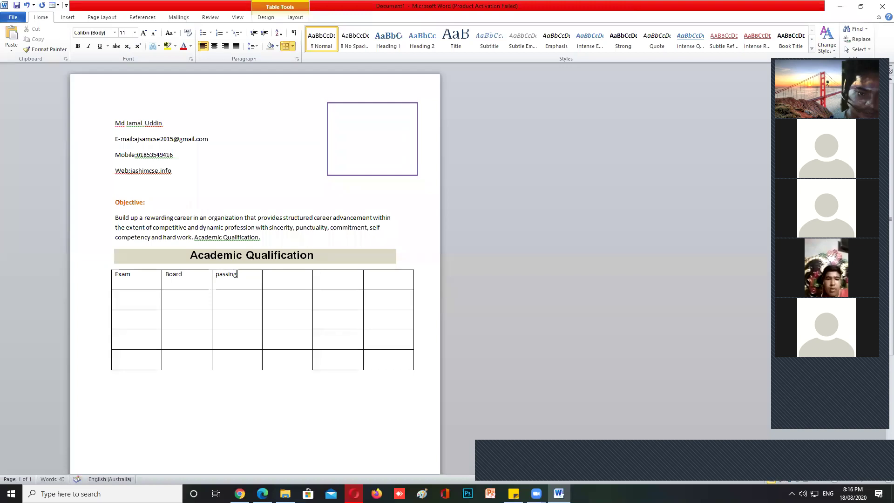
type("ar")
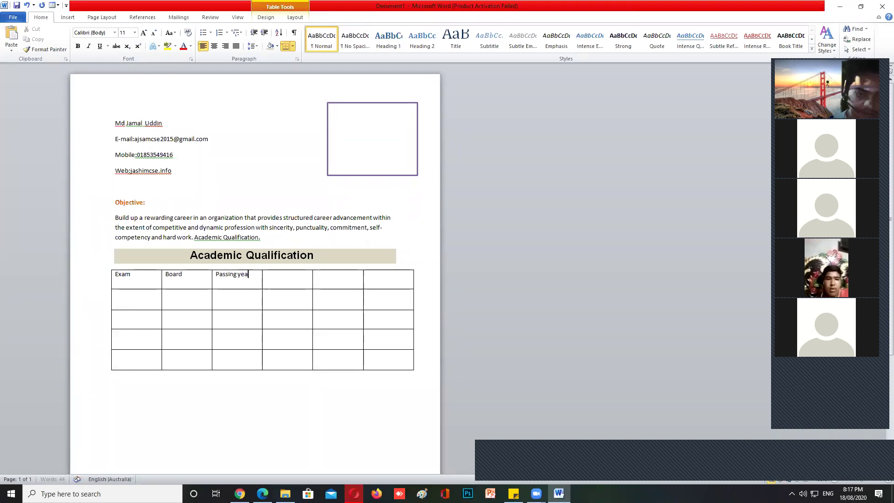
left_click(286, 274)
type("Resul")
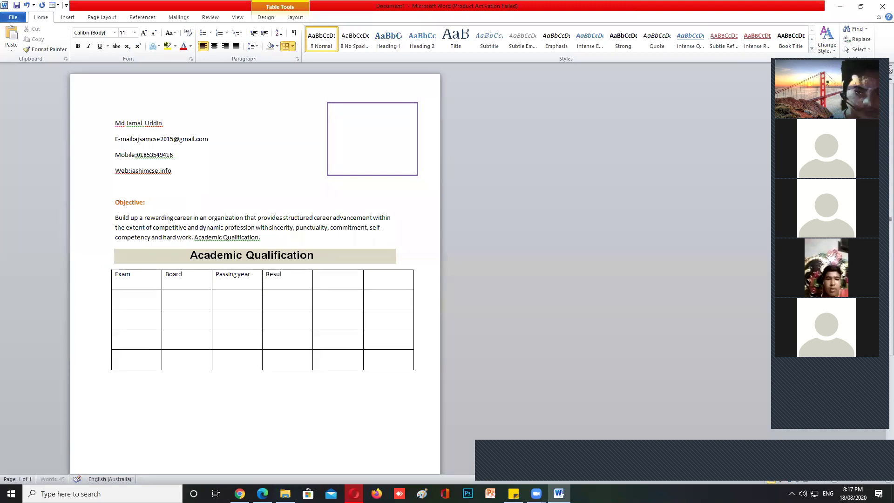
type("t")
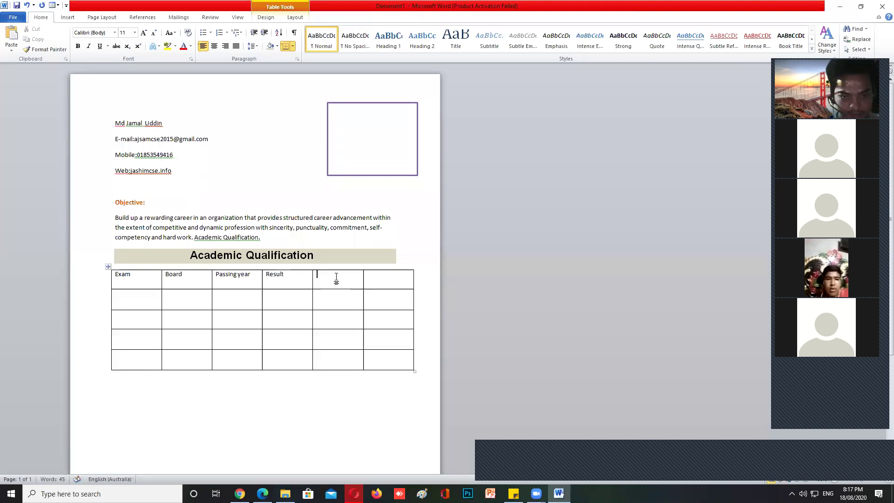
left_click(336, 278)
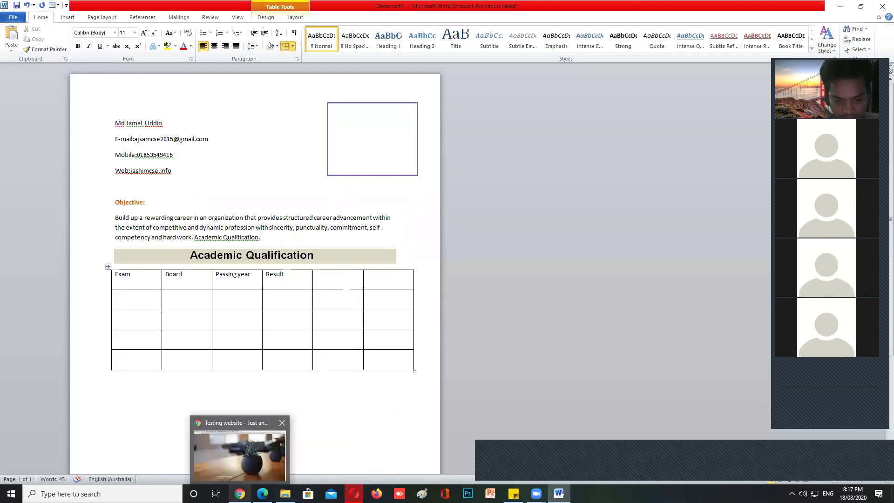
left_click(262, 472)
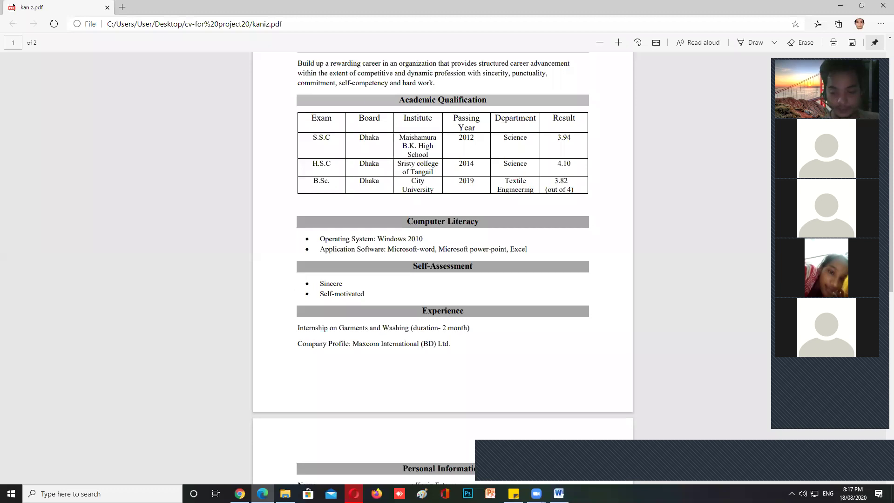
left_click(559, 493)
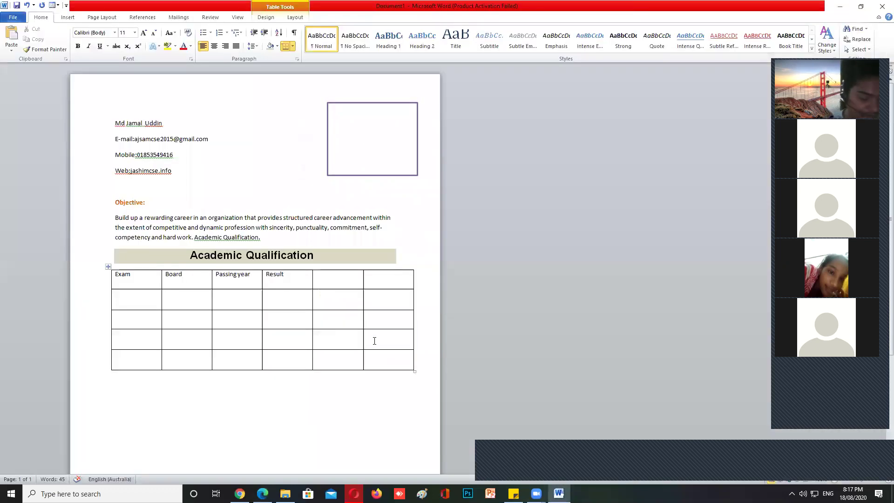
- Fill the last header cells with Department and Institute Name, and extend Exam to Exam Name
type("Dept")
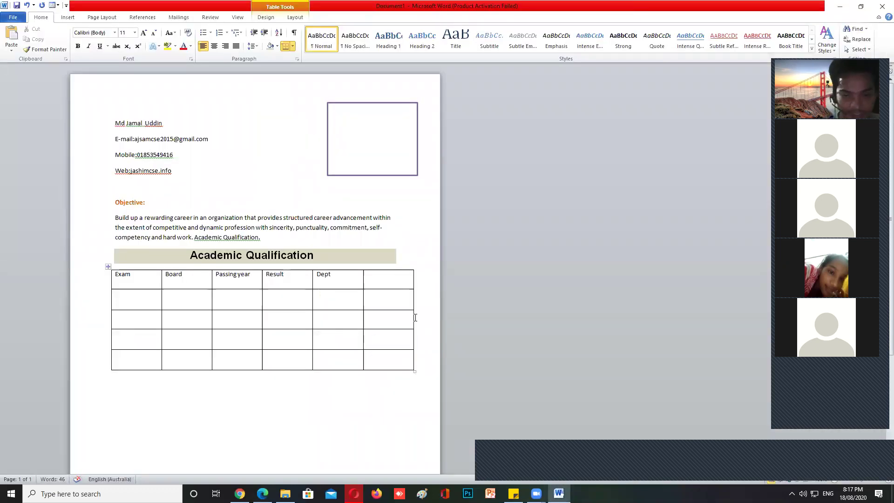
left_click(381, 279)
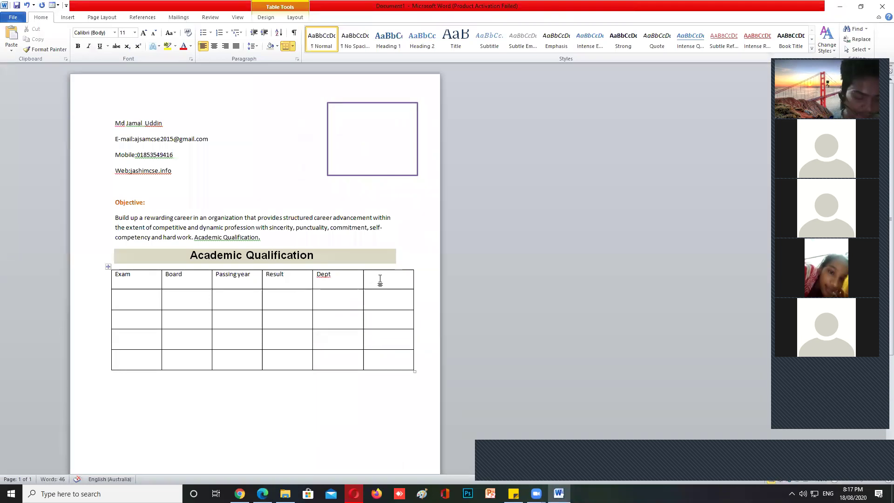
type("Institut")
type(" Name")
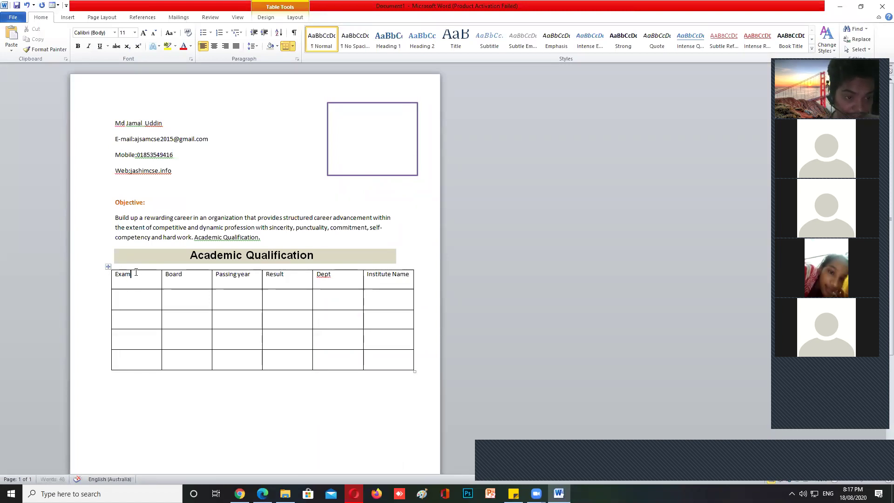
type(" Name")
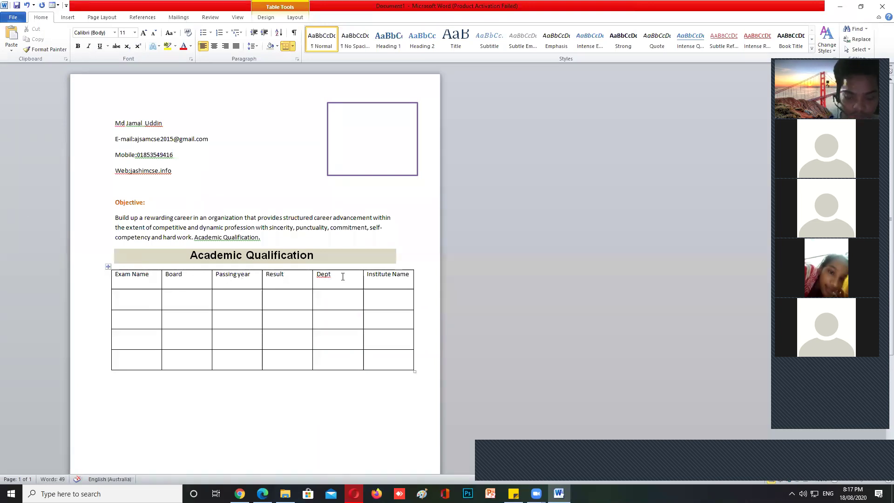
key("BackSpace")
key("BackSpace")
key("BackSpace")
type("epartment")
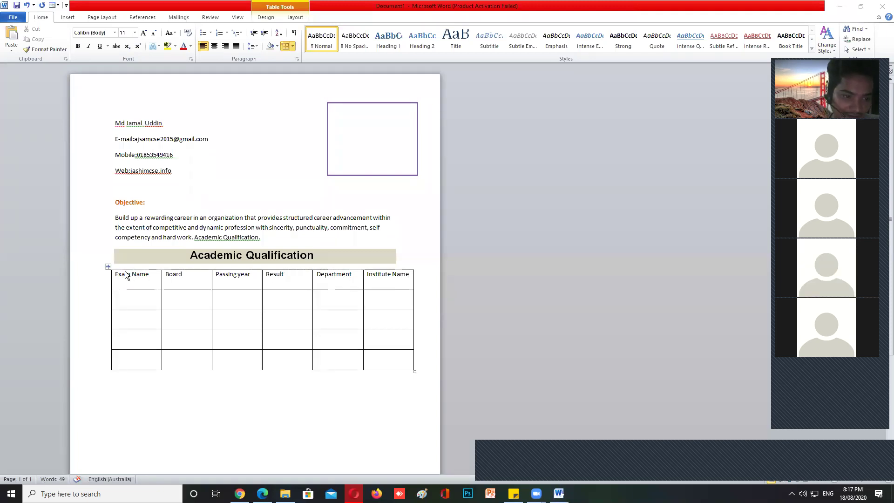
- Make all six header cells bold with orange font colour
left_click_drag(116, 274, 395, 275)
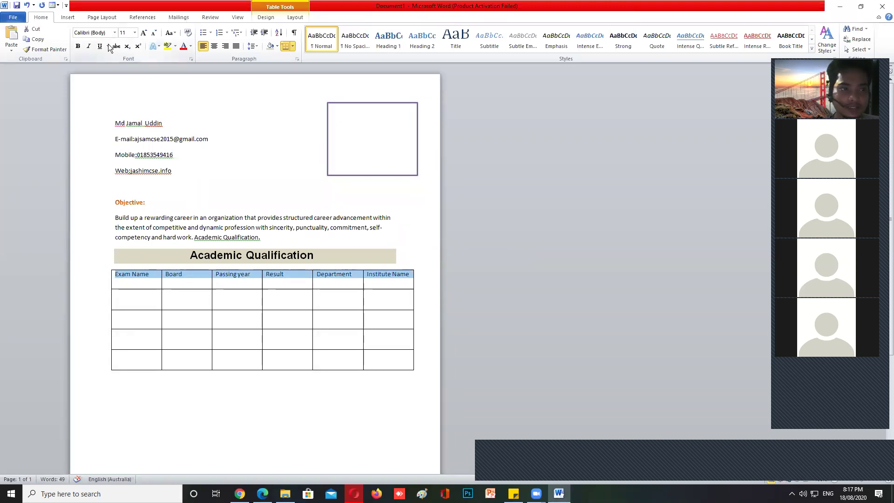
left_click(78, 46)
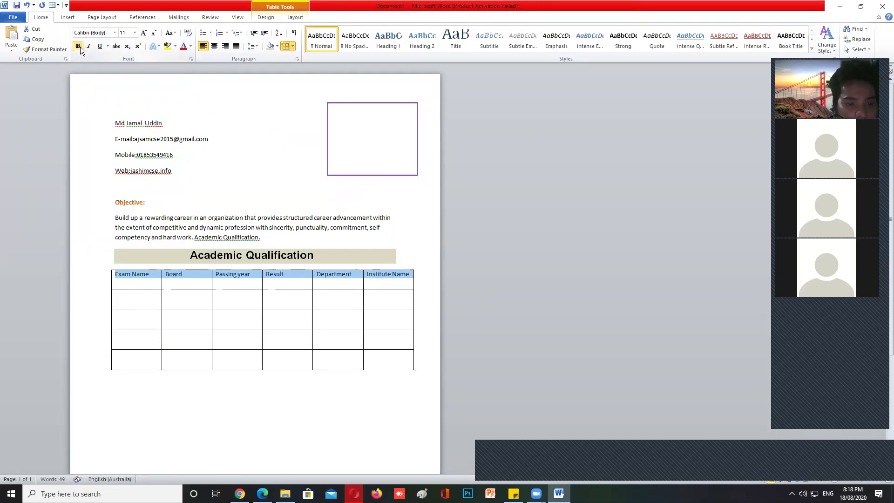
left_click(192, 46)
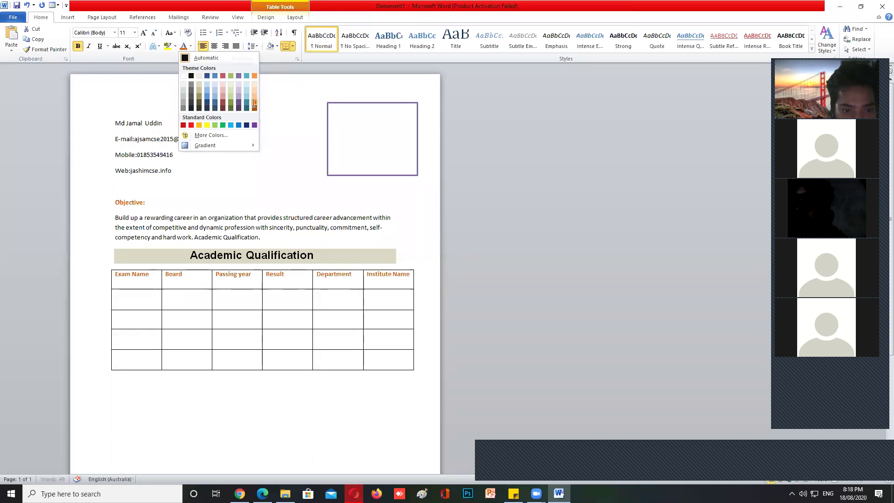
left_click(254, 104)
left_click(240, 298)
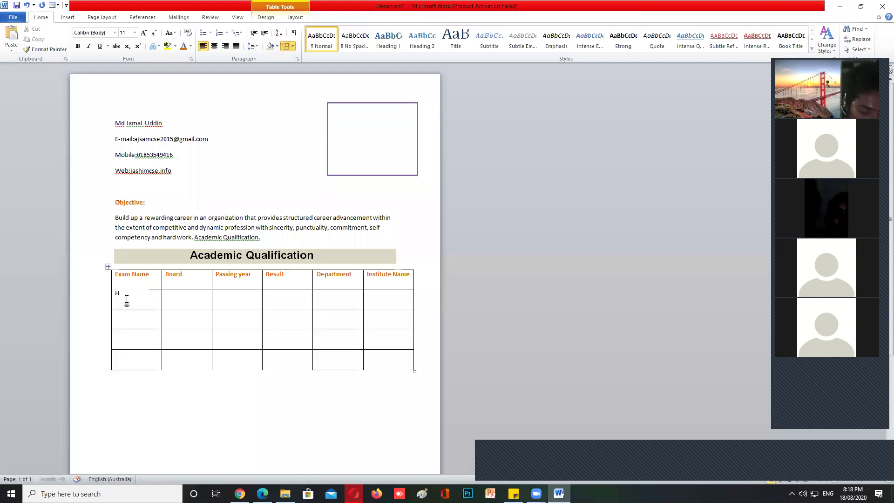
- Fill the first data row with S.S.C, Dhaka and 2007
key("BackSpace")
type("s")
key("BackSpace")
type("S.S.C")
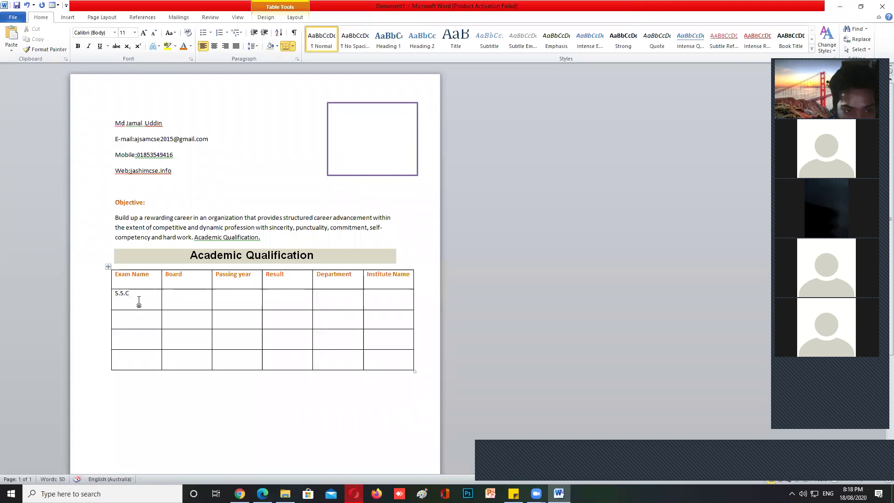
left_click(174, 302)
type("dHaka")
key("BackSpace")
key("BackSpace")
key("BackSpace")
key("BackSpace")
key("BackSpace")
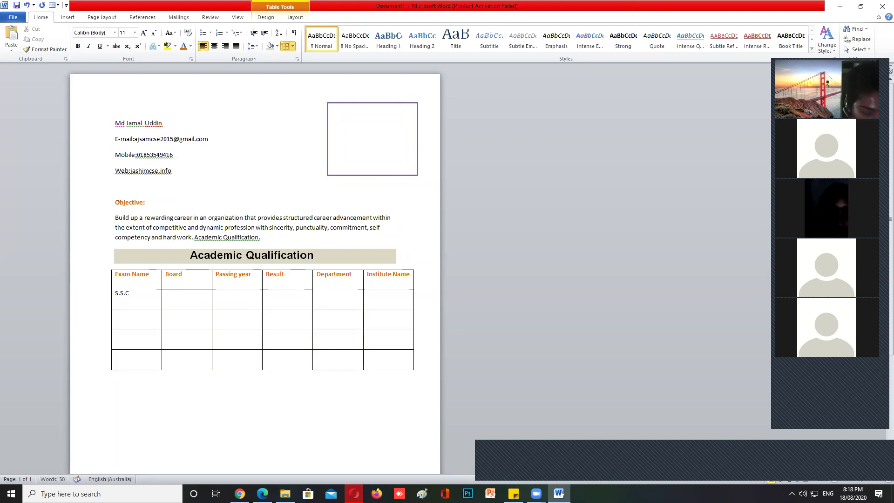
type("Dhaka")
left_click(223, 294)
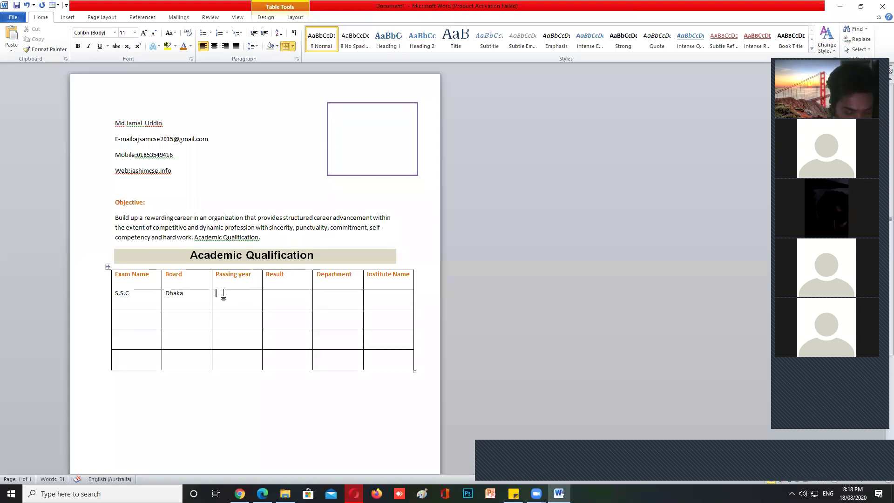
type("2007")
key("Tab")
type("5")
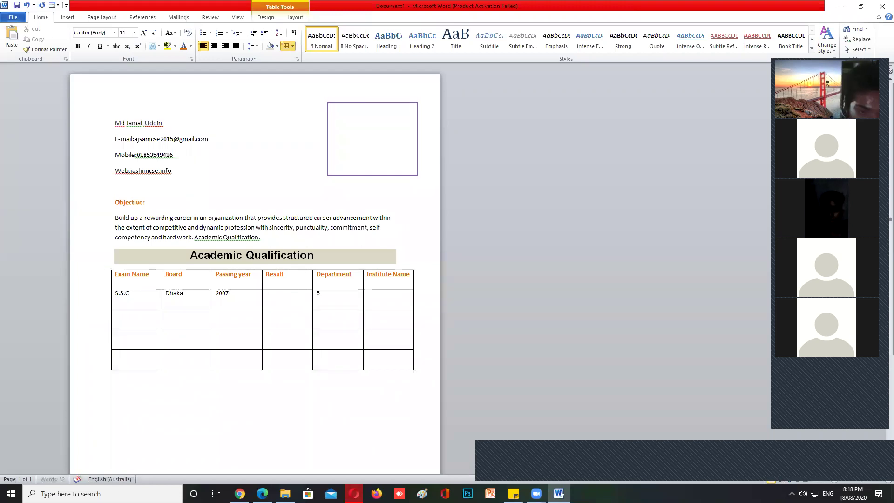
- Enter 5.00 in the S.S.C Result cell and begin adding /subject to Department
key("BackSpace")
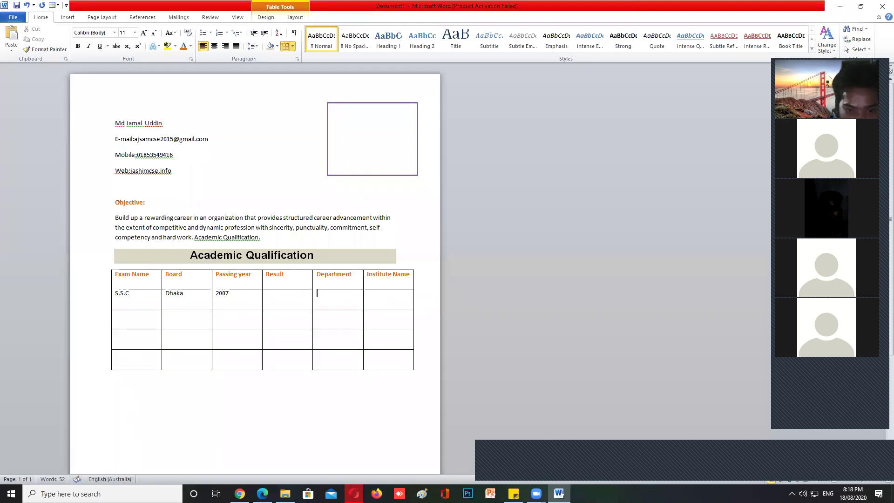
left_click(276, 301)
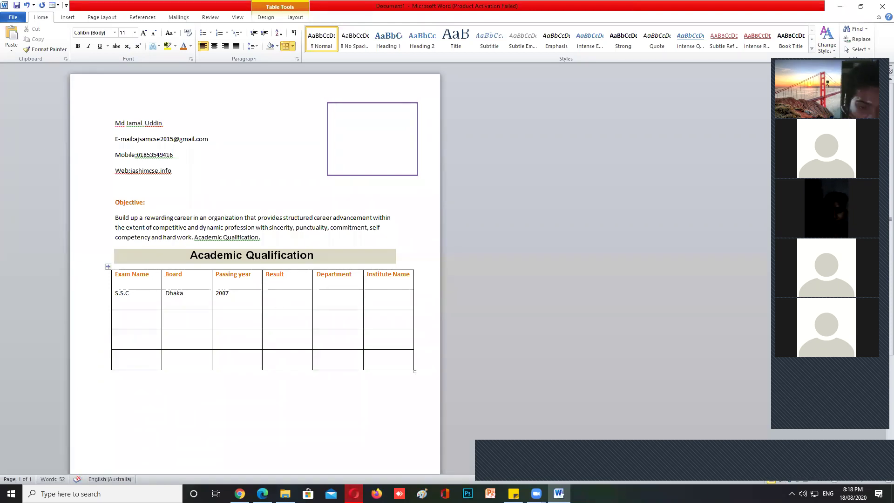
type("5.00")
left_click(332, 275)
left_click(332, 301)
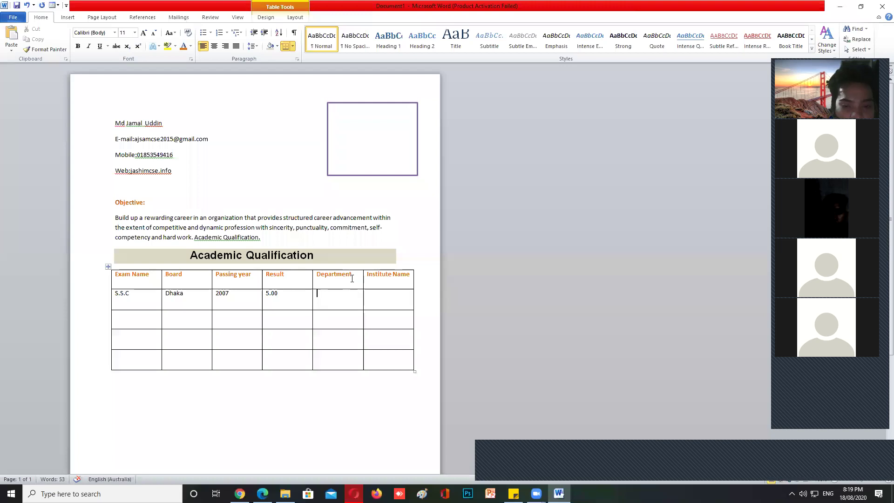
type("/")
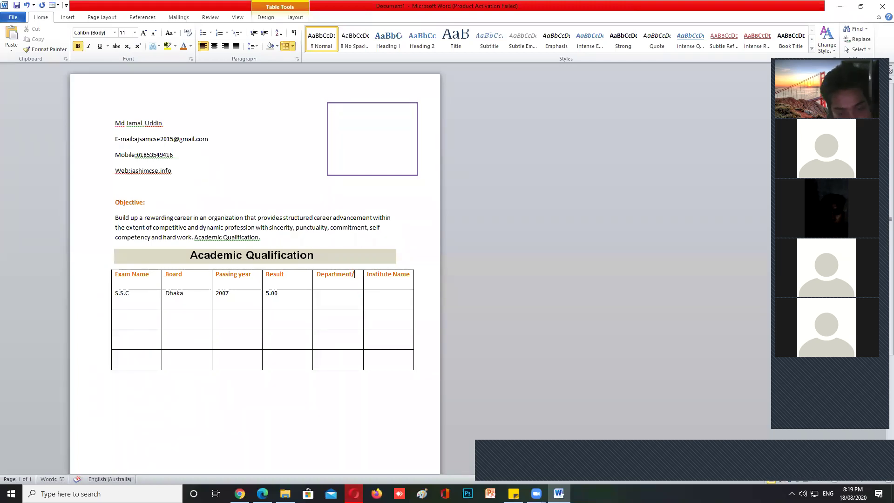
type("su")
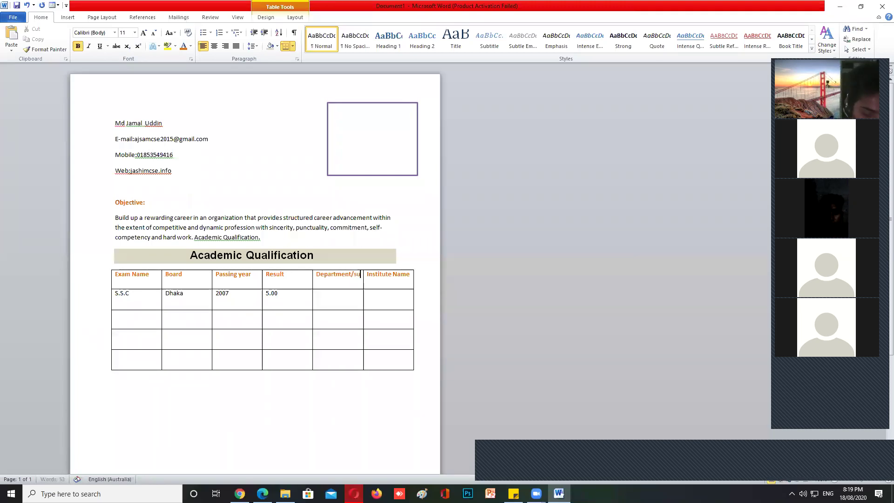
type("b")
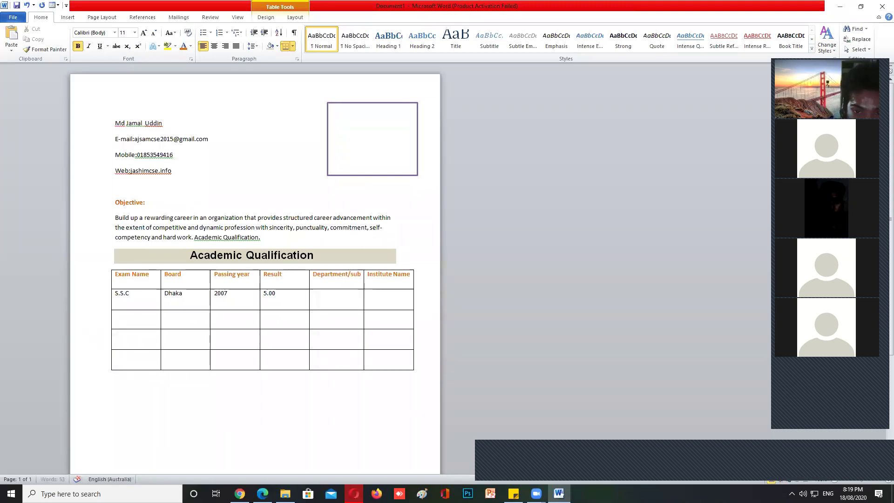
type("ject")
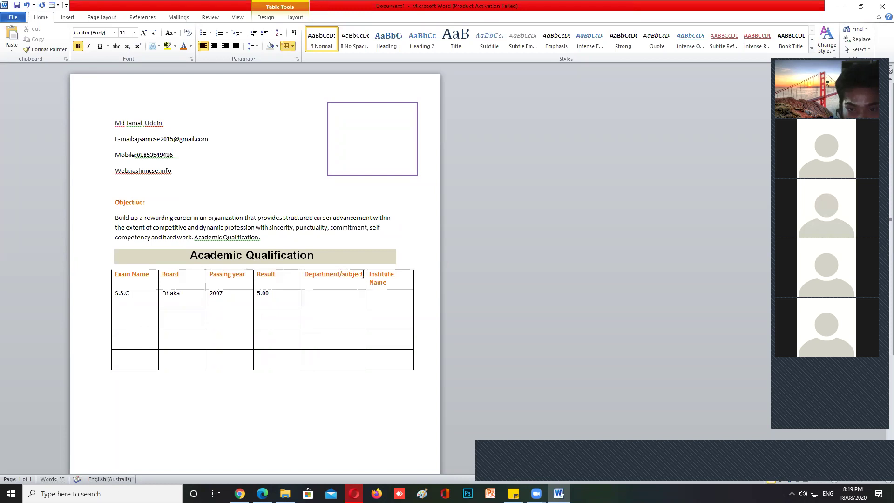
- Enter Science and Mirpur High school in the S.S.C row's last two cells
left_click(338, 302)
mouse_move(337, 302)
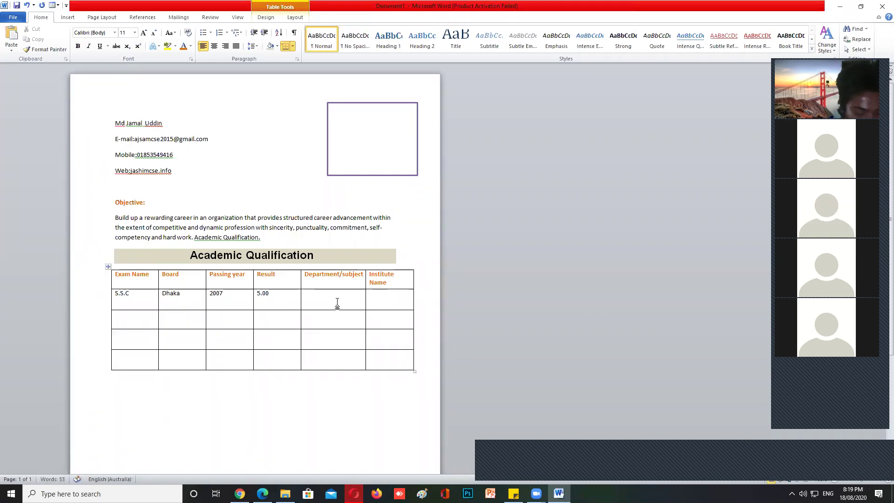
type("Science")
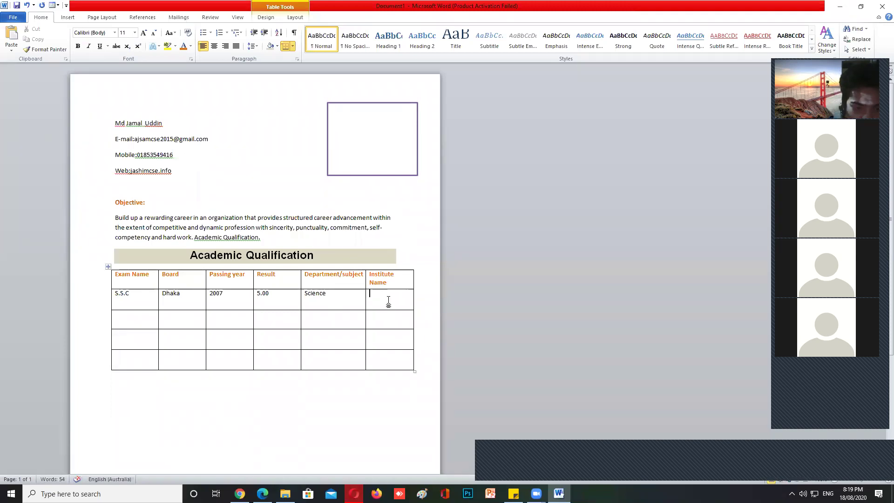
type("D")
type("ka")
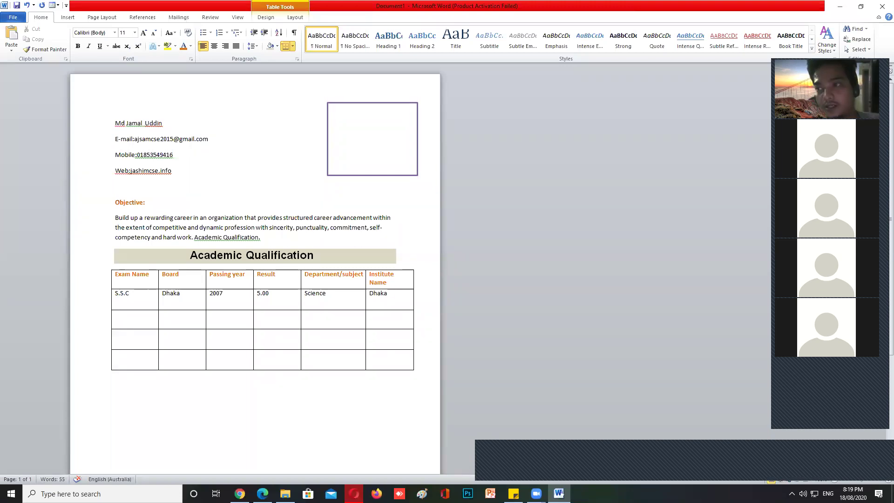
key("BackSpace")
key("BackSpace")
key("BackSpace")
key("BackSpace")
type("Mirpur")
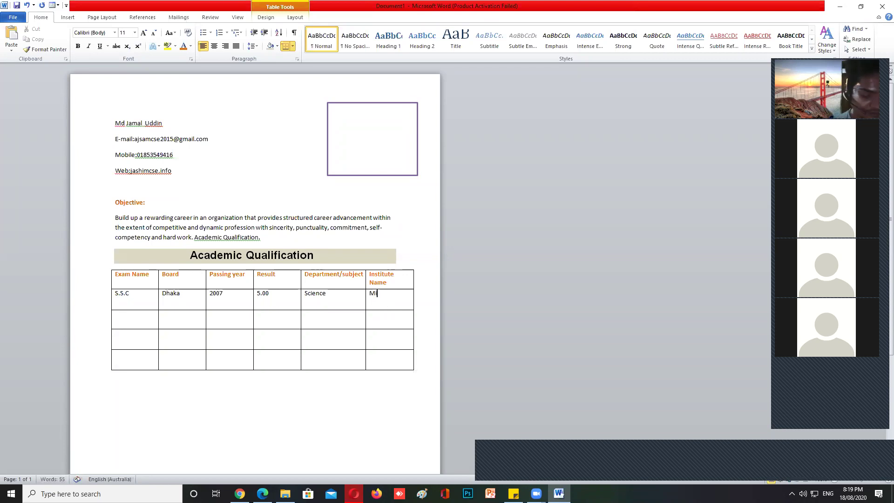
type(" Hif")
key("BackSpace")
type("gh s")
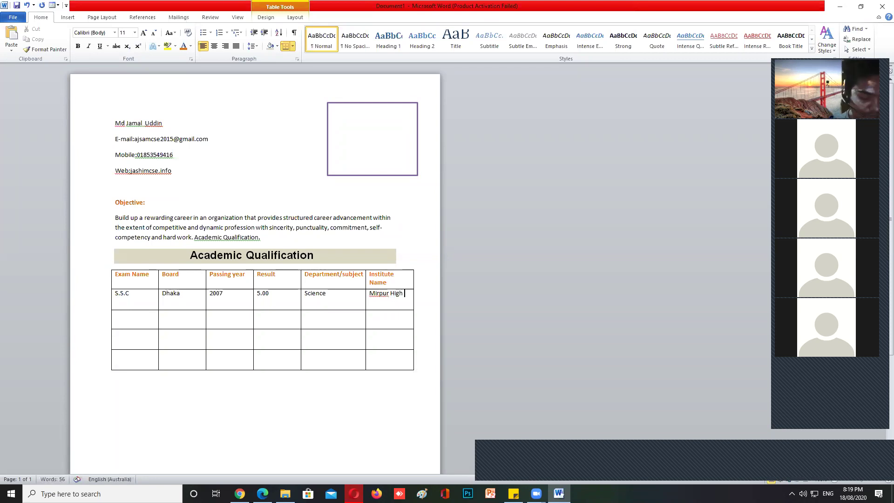
type("chool")
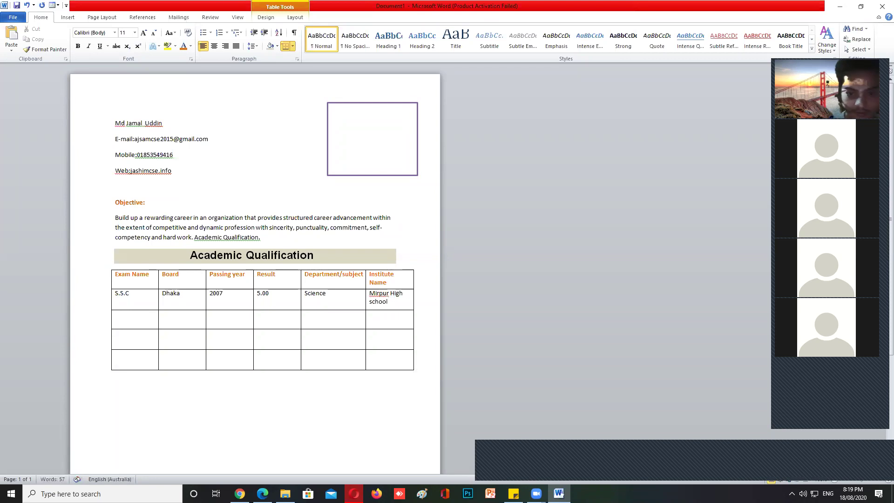
- Type H.S.C in the third row and add a blank line below the table
left_click(268, 315)
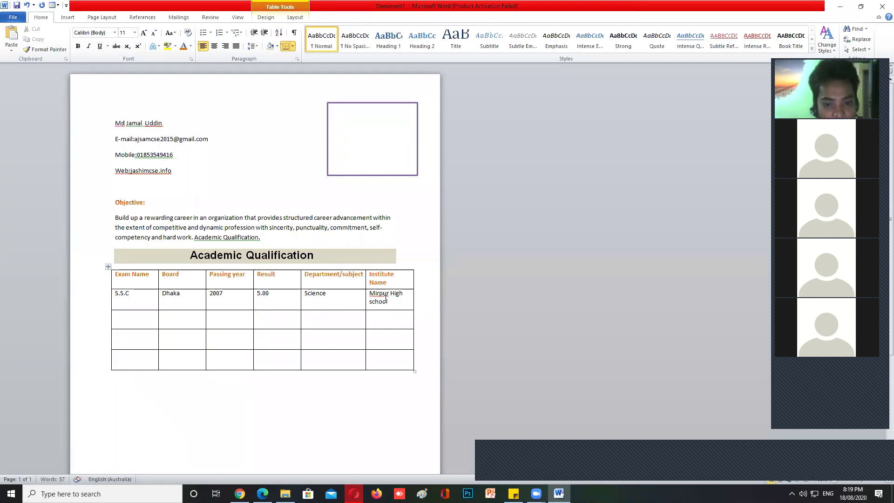
left_click(141, 324)
type("H.S.")
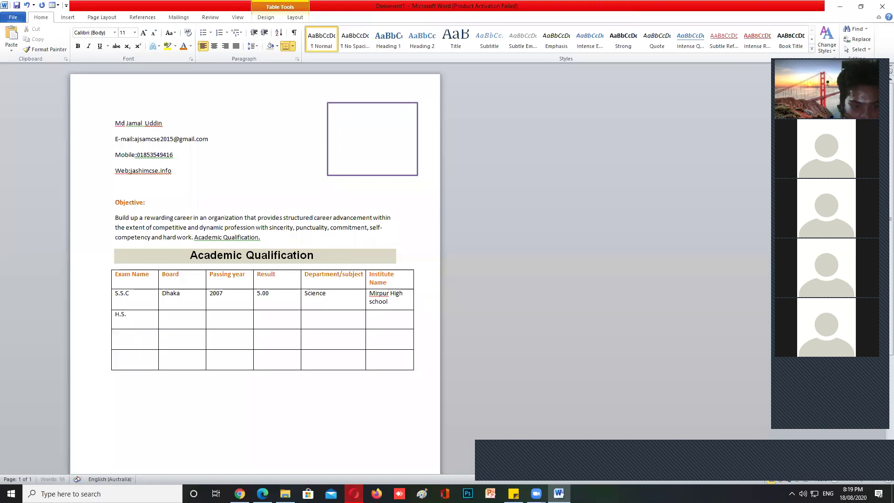
type("C")
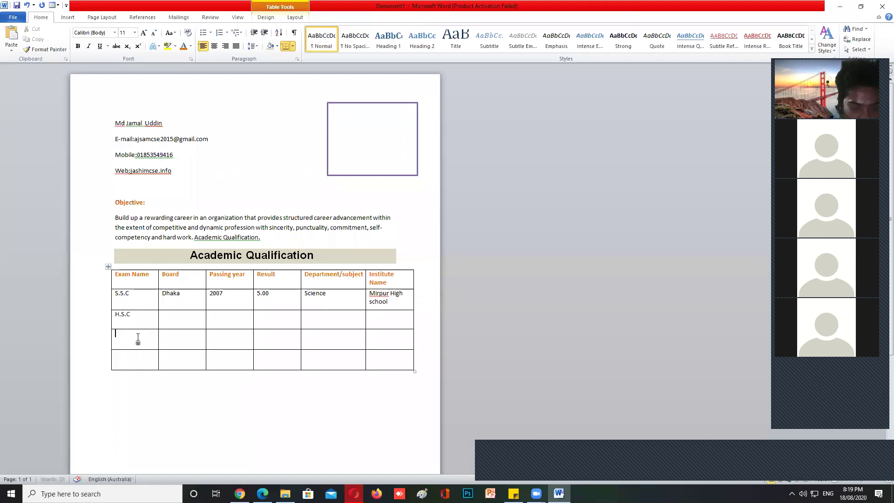
left_click(138, 339)
type("hON")
key("BackSpace")
key("BackSpace")
key("BackSpace")
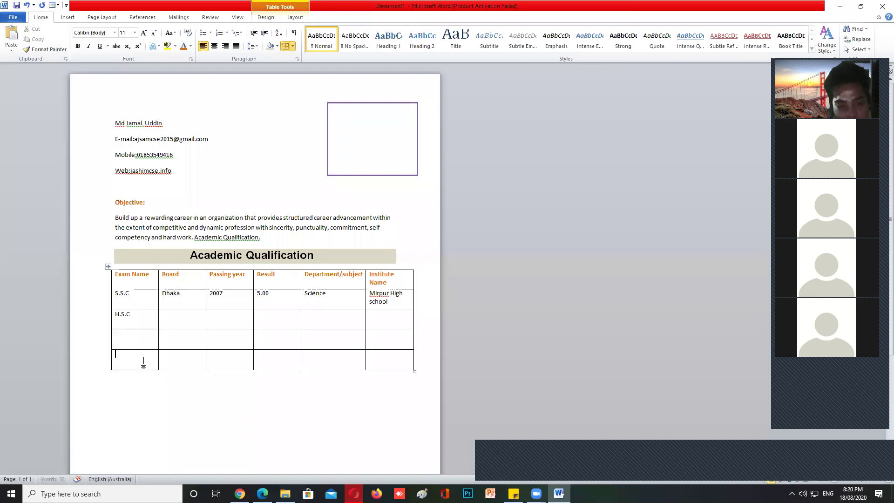
scroll(331, 305, "down", 2)
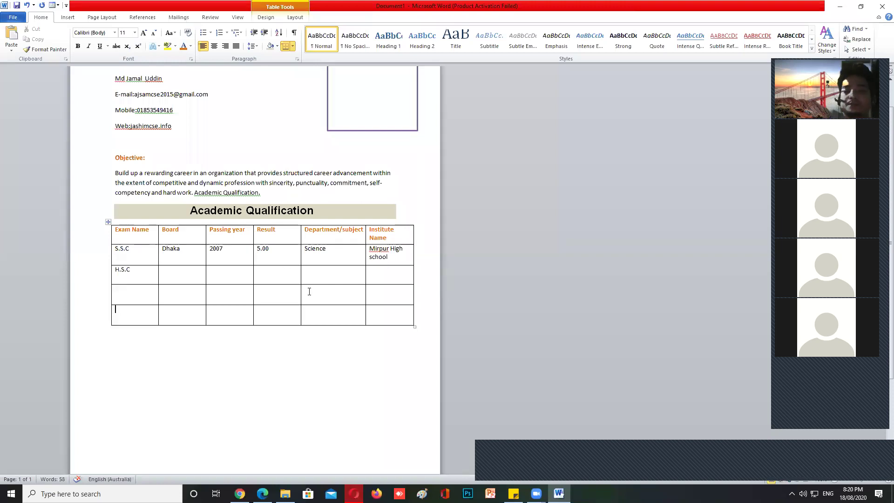
scroll(303, 284, "down", 2)
scroll(293, 275, "up", 1)
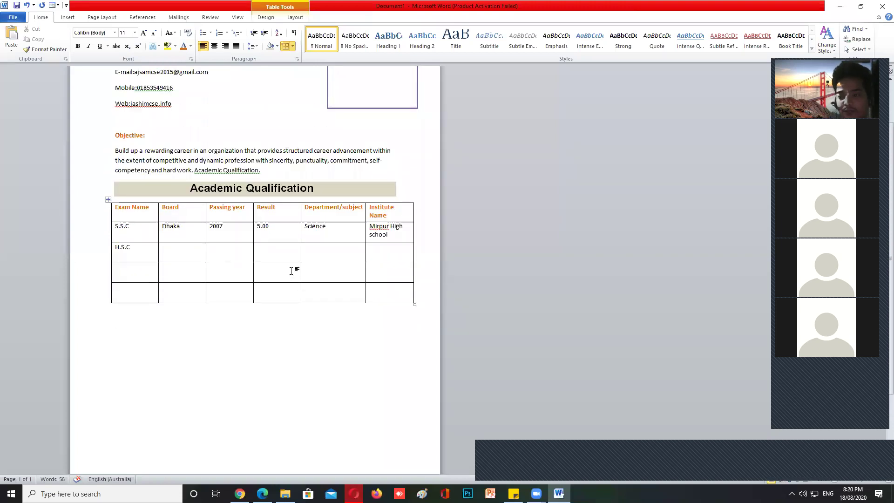
left_click(425, 304)
key("Return")
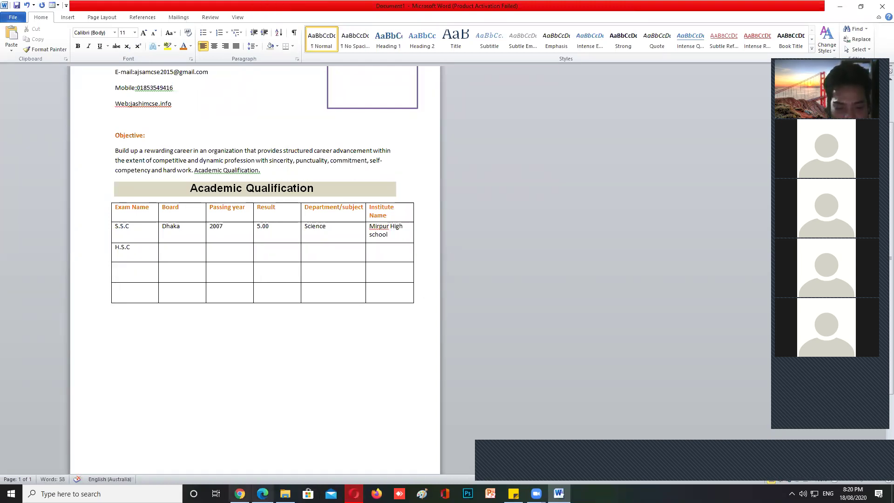
- Copy the Computer Literacy heading from the sample CV PDF in Edge
left_click(240, 494)
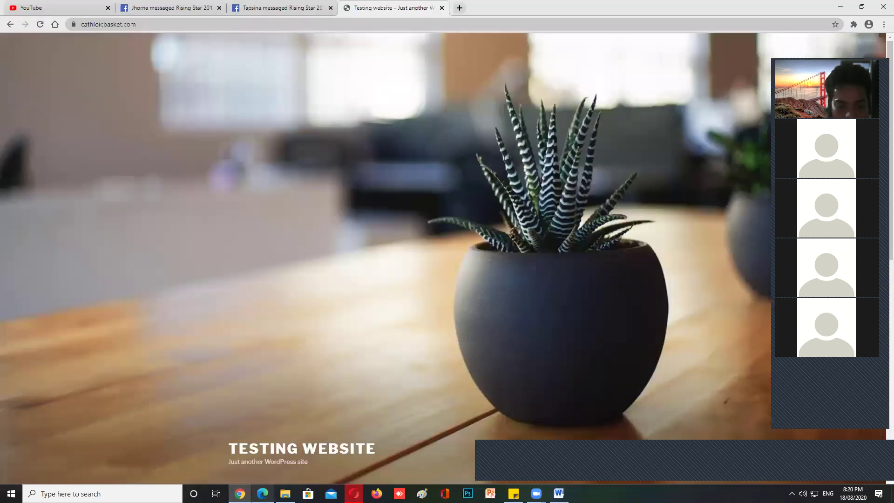
key("alt+Tab")
scroll(447, 338, "down", 3)
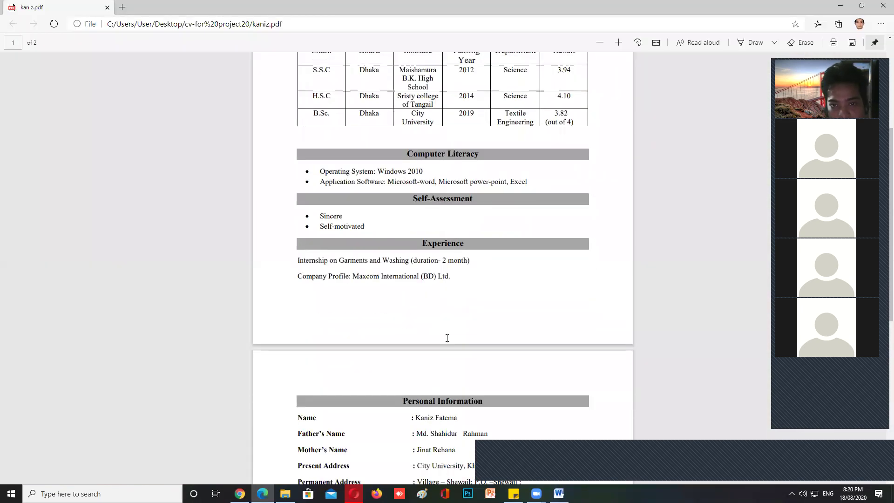
left_click_drag(407, 154, 502, 159)
key("ctrl+c")
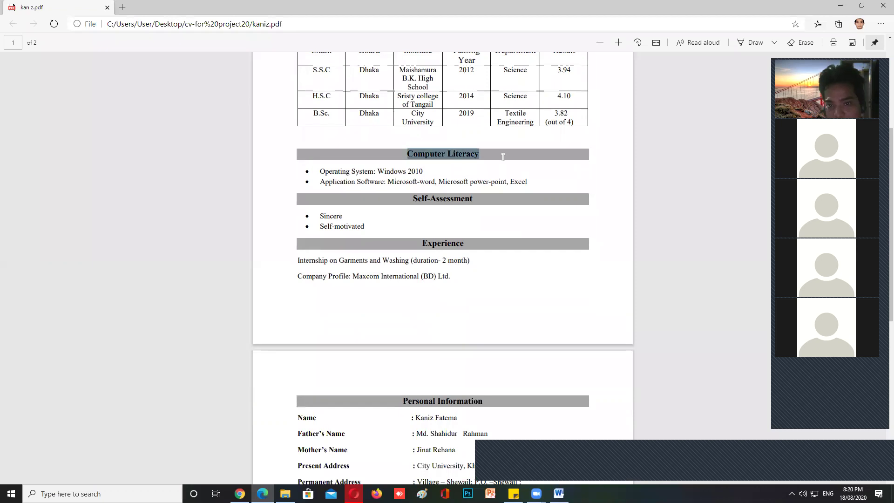
left_click(559, 493)
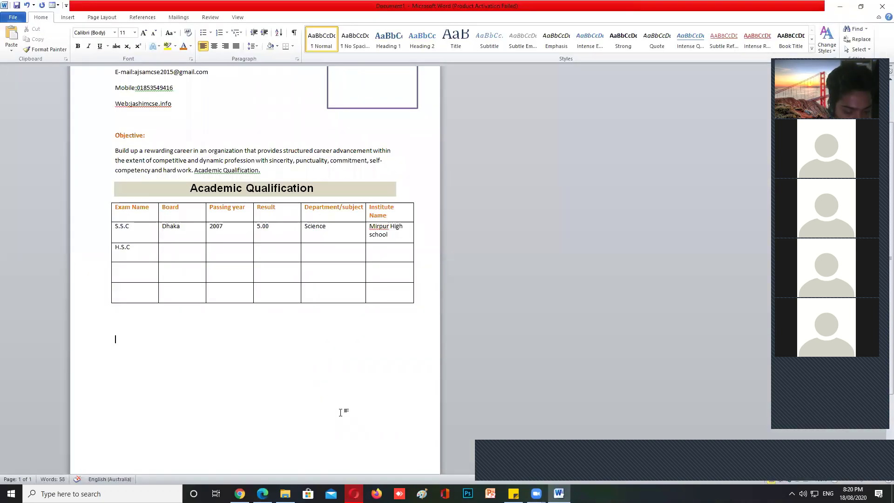
- Paste 'Computer Literacy' below the table, make it bold orange, and add a colon
key("ctrl+v")
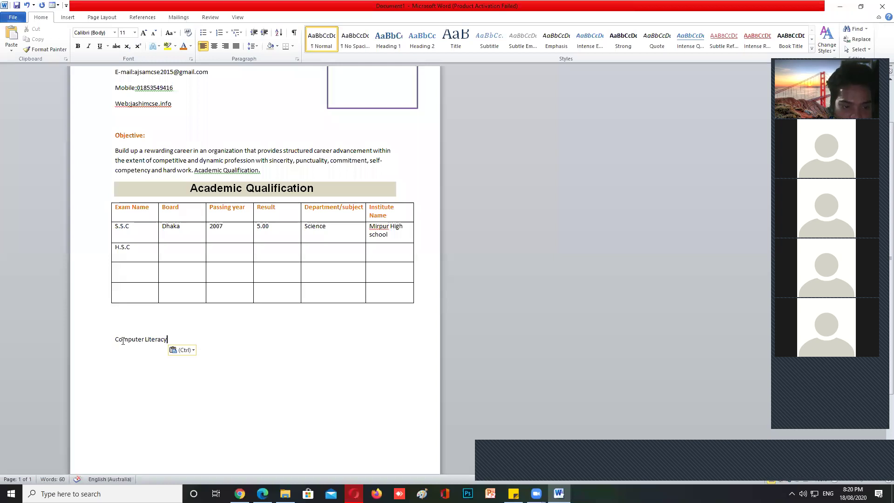
left_click_drag(115, 339, 179, 339)
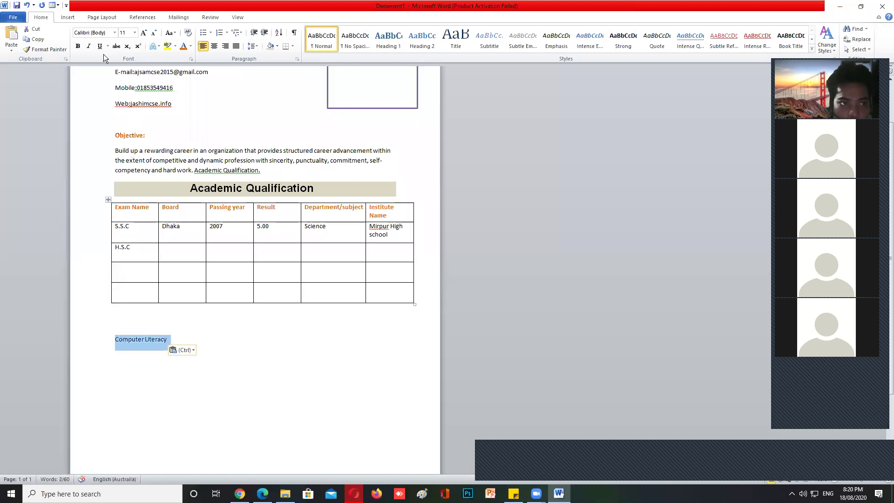
left_click(81, 47)
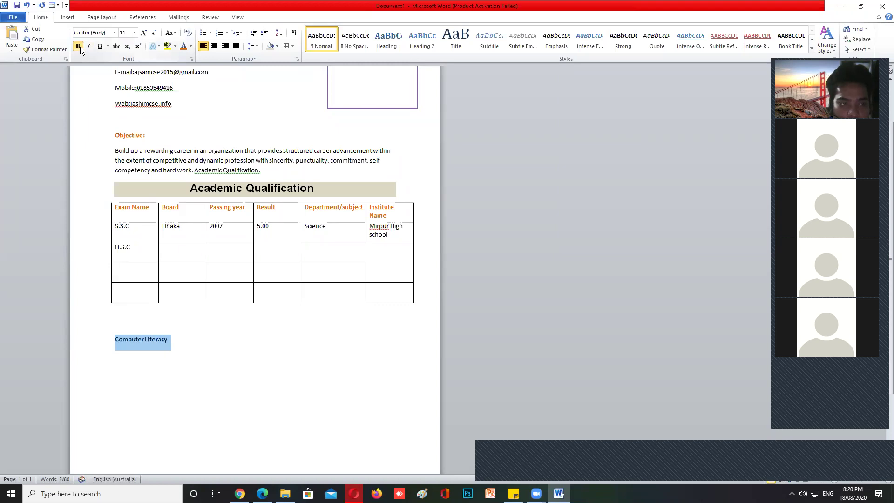
left_click(158, 46)
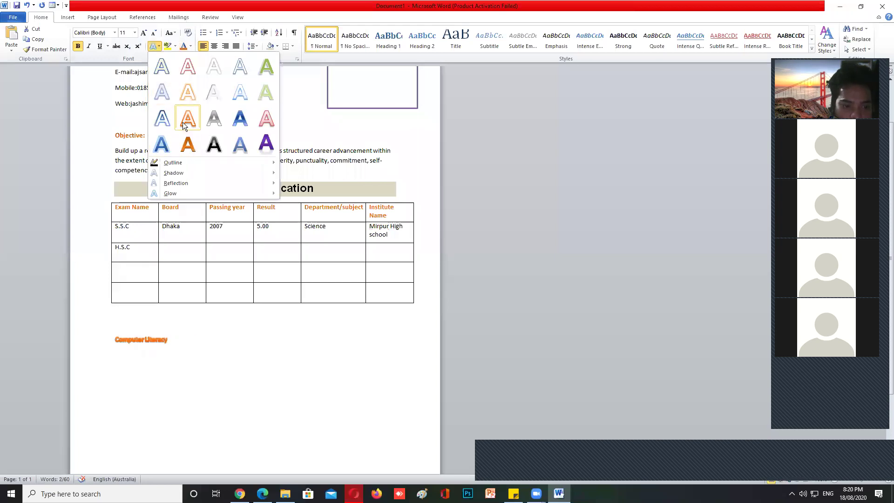
left_click(190, 144)
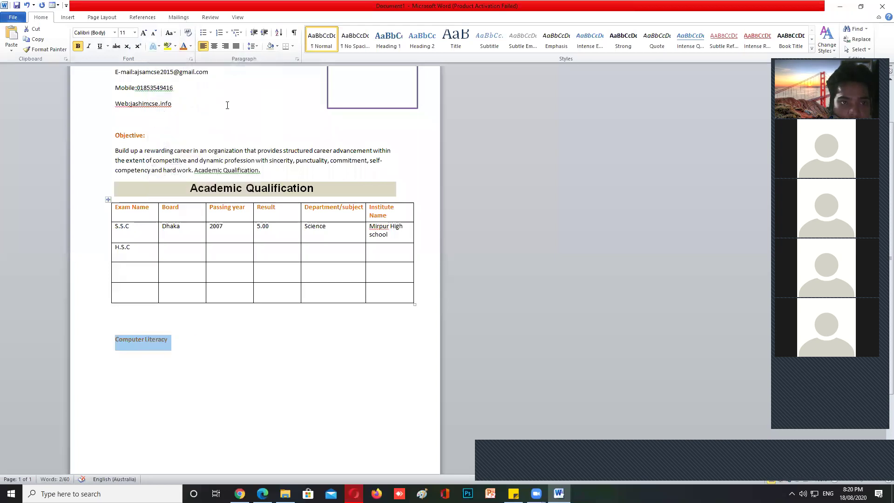
left_click(175, 46)
left_click(275, 85)
left_click(226, 358)
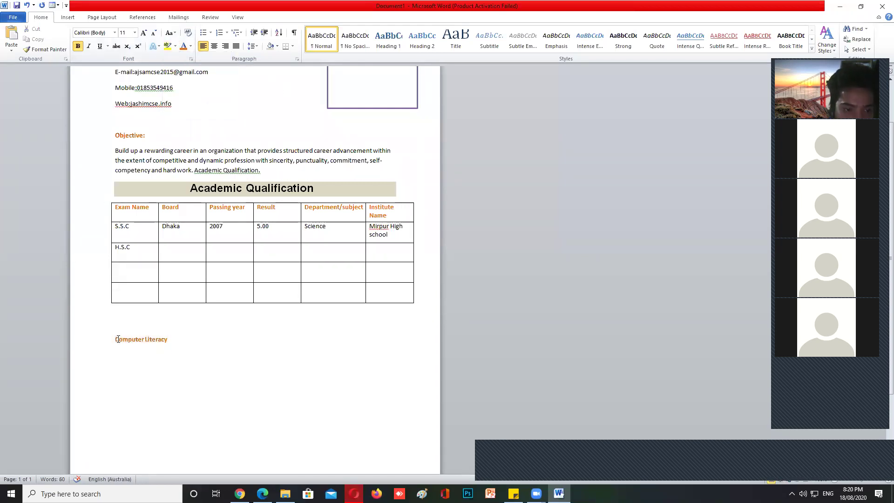
type(":")
key("Return")
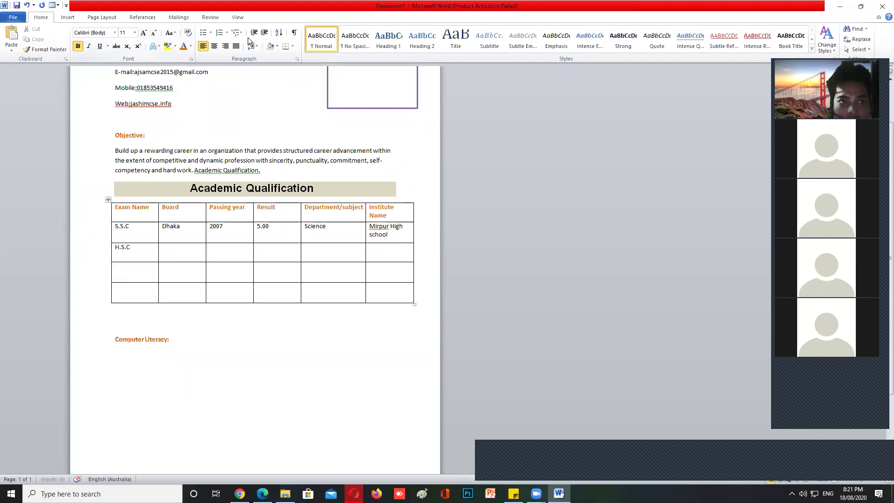
- Start a check-mark bulleted list with Microsoft word and Power point
left_click(227, 32)
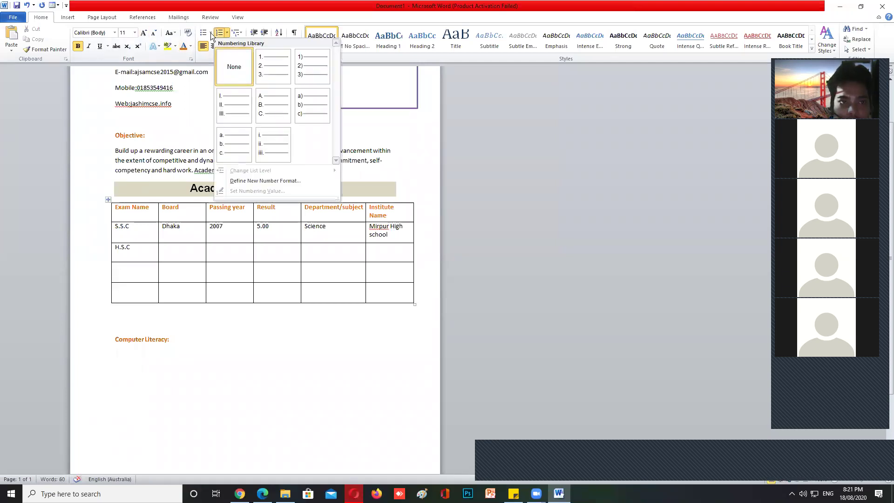
left_click(210, 32)
left_click(234, 82)
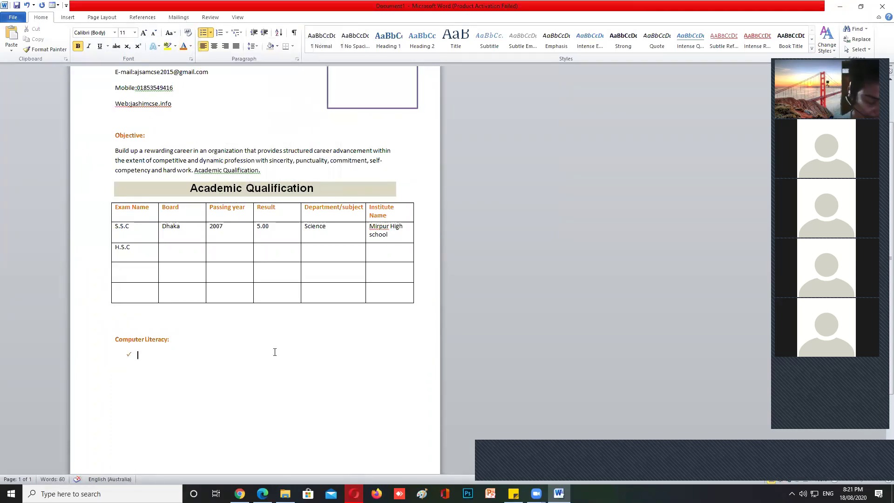
type("mROSOFT ")
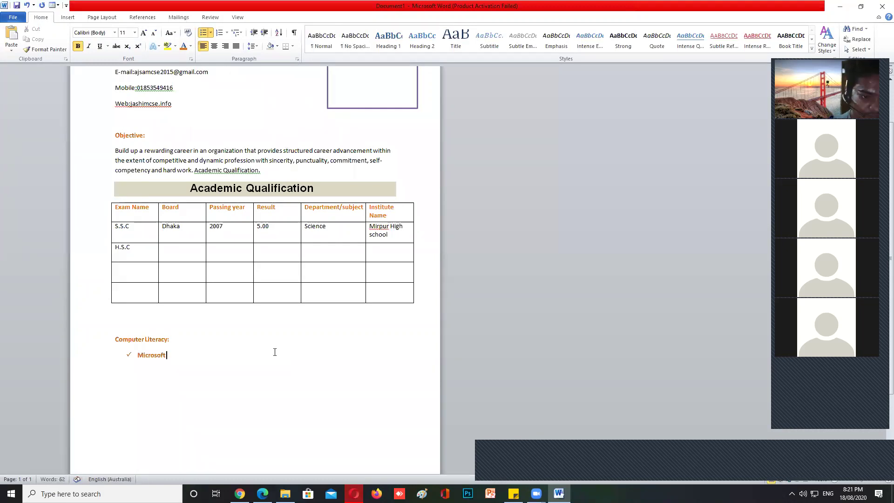
type("word")
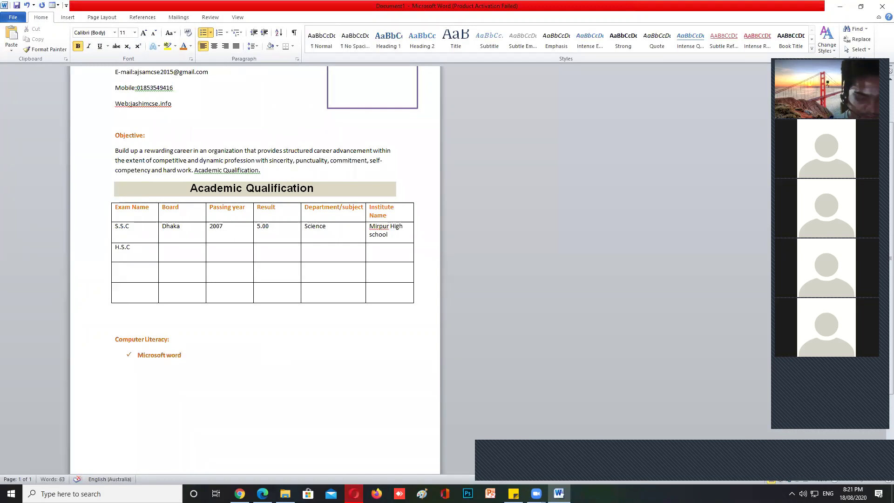
key("Return")
type("powerp")
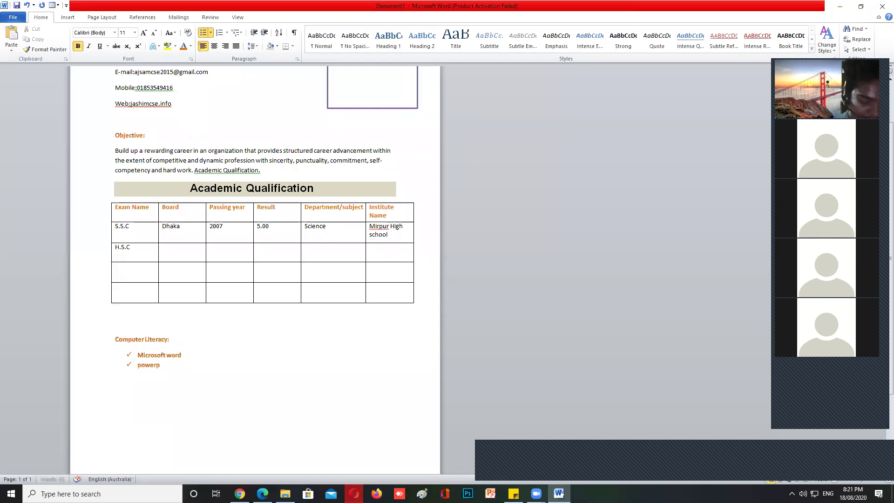
type("nt")
key("Return")
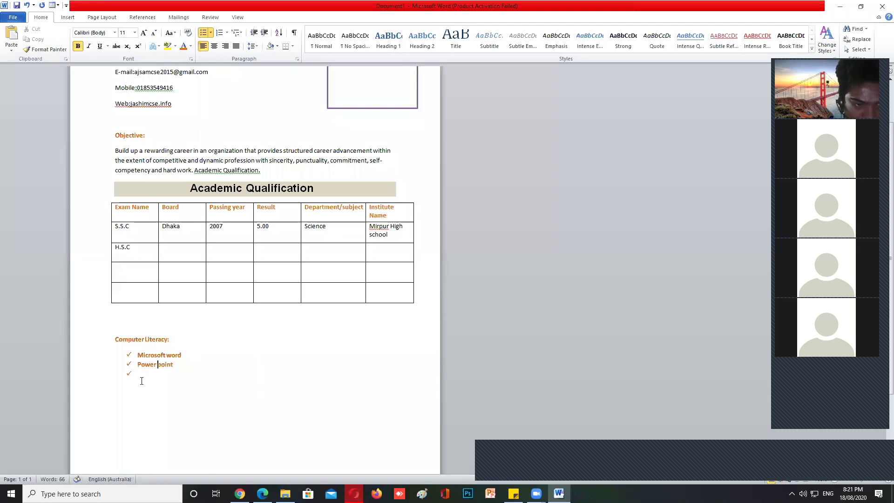
- Add Ms Excel as the third item, correcting 'Exel' via the spelling suggestion
left_click(141, 373)
type("Ex")
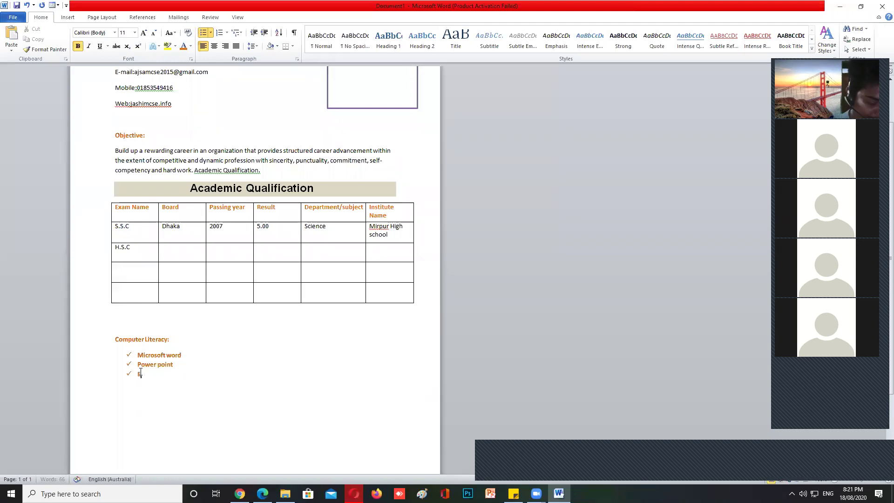
type("el")
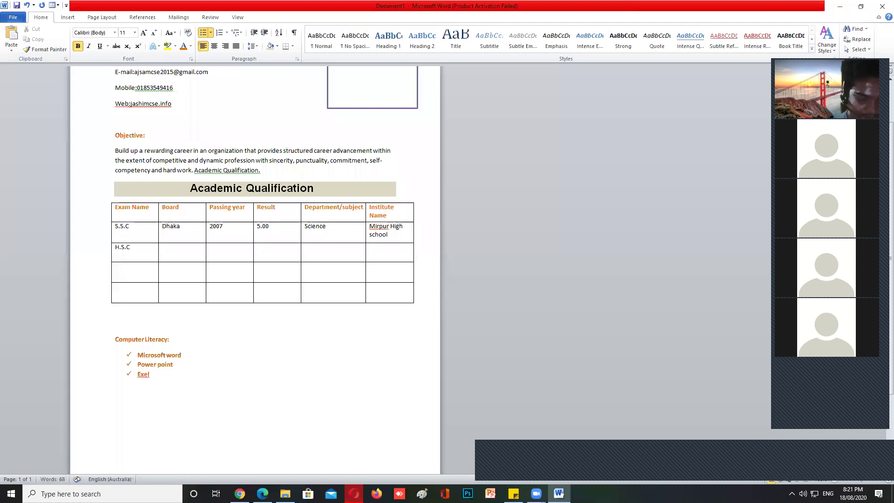
left_click(141, 373)
type("Ms")
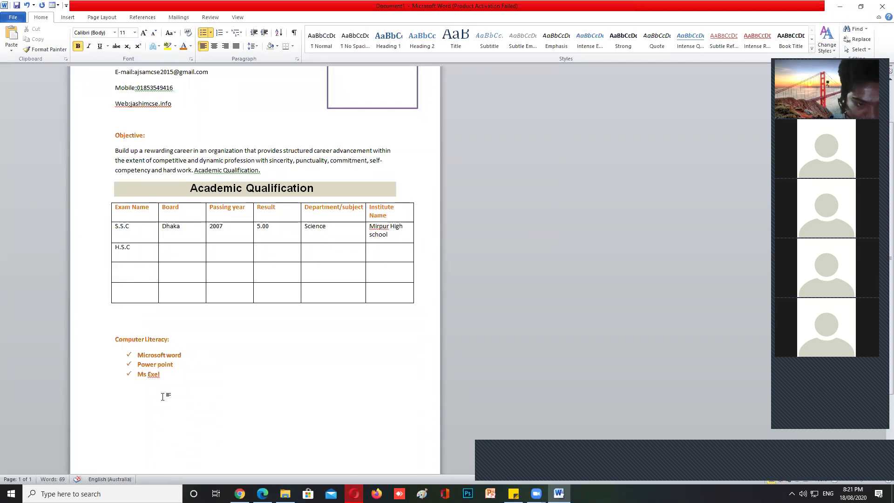
right_click(158, 374)
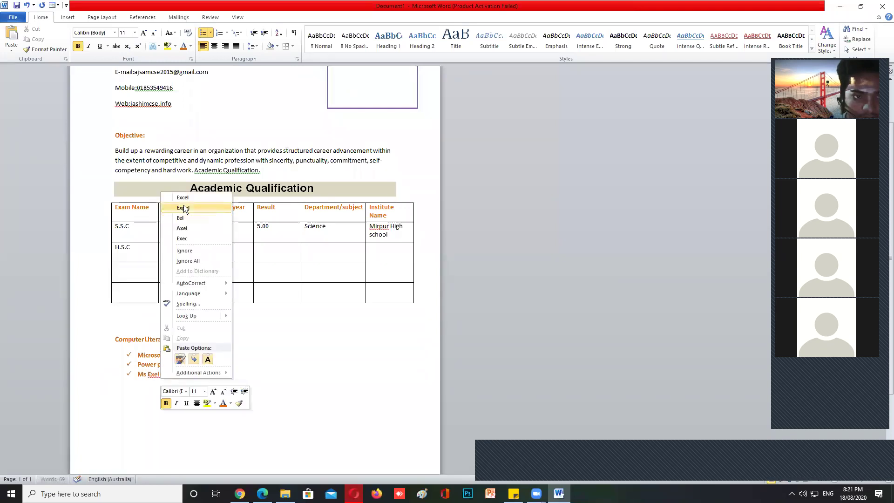
left_click(192, 195)
- Add Google suite and Social media as the last bullets, then end the list
key("Return")
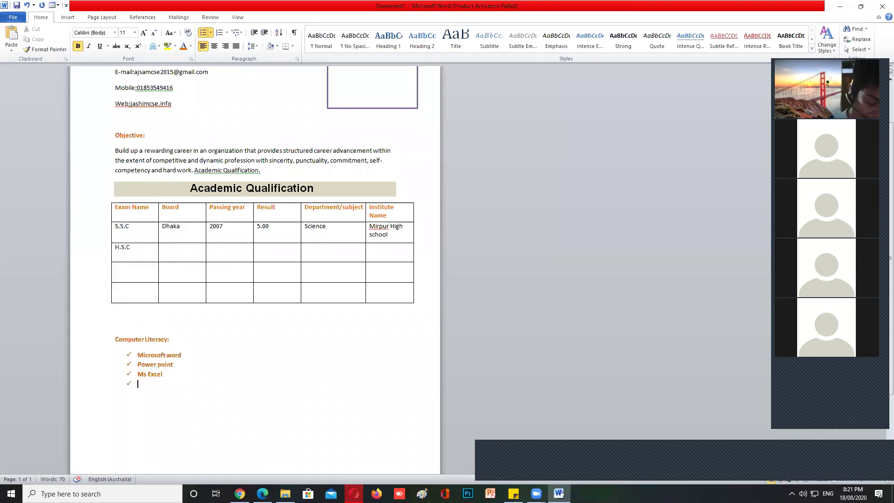
type("Goo")
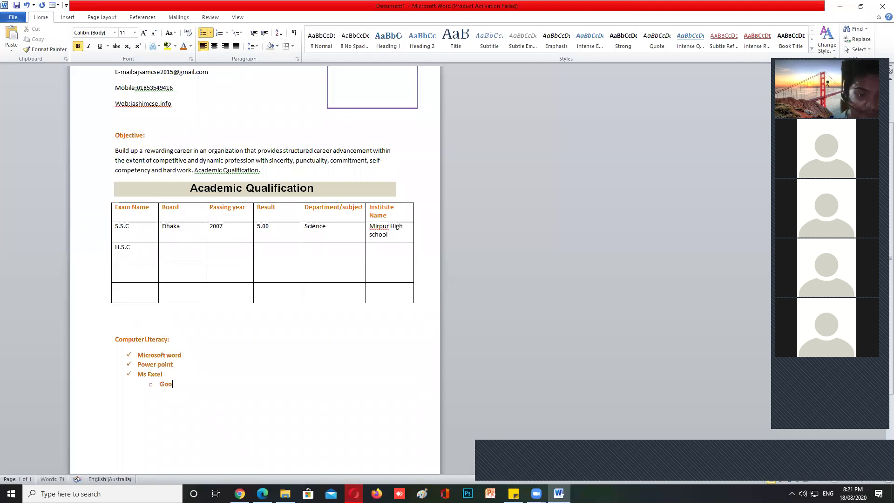
key("BackSpace")
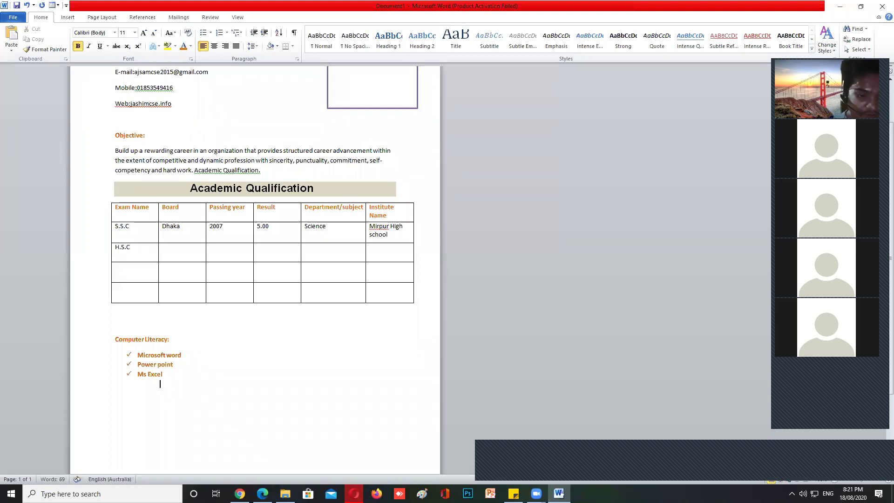
key("BackSpace")
key("BackSpace")
key("Return")
type("Google s")
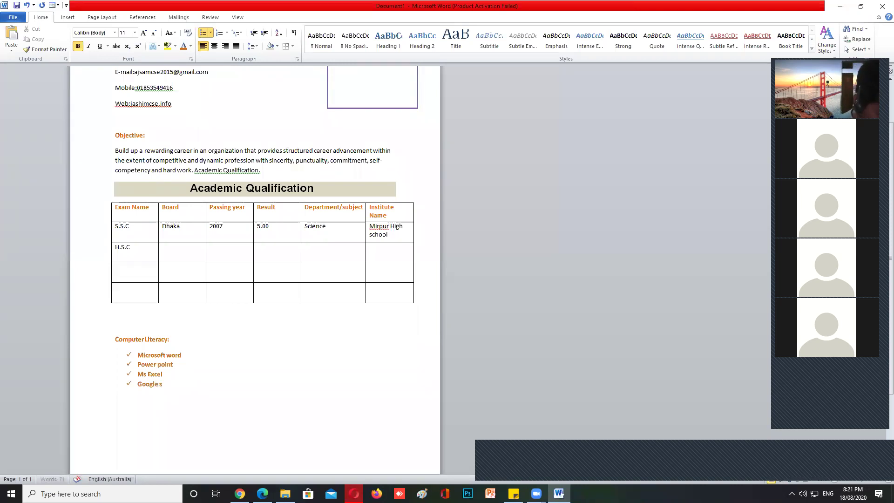
type("uite")
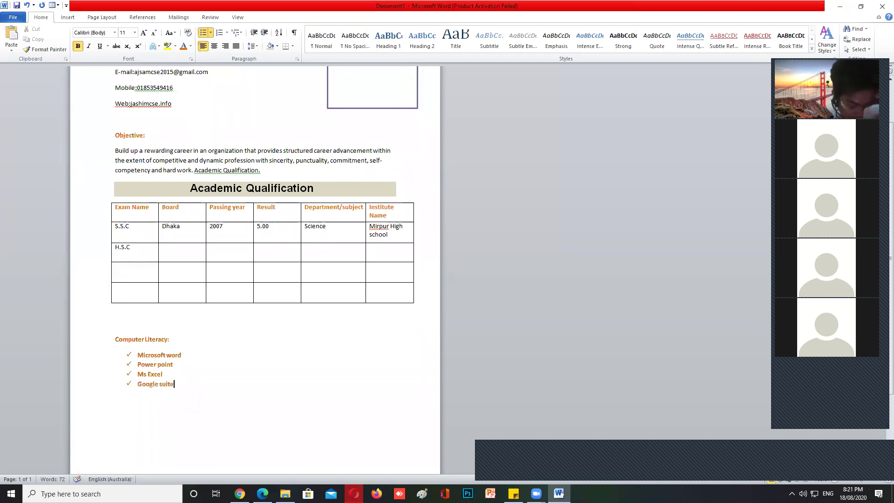
key("Return")
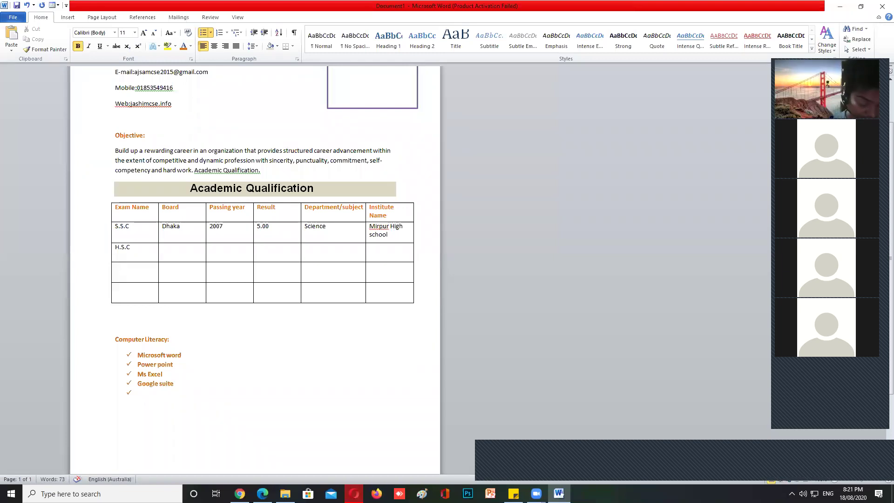
type("soci")
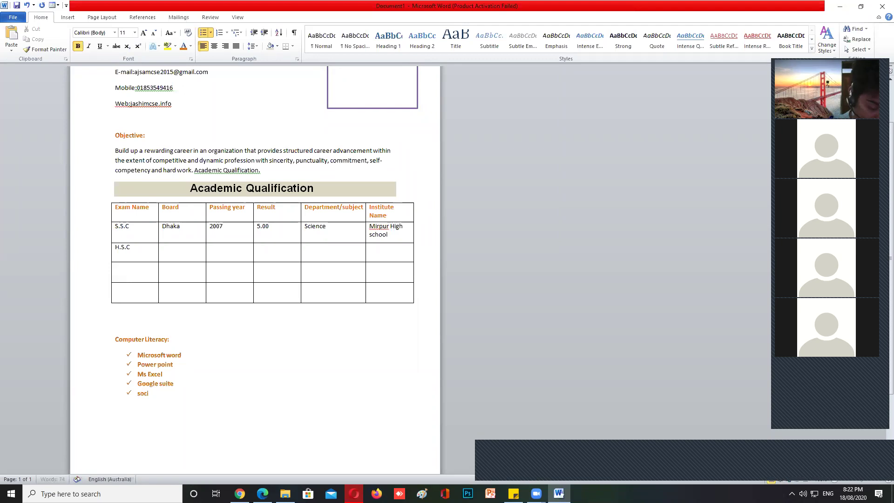
type("l media")
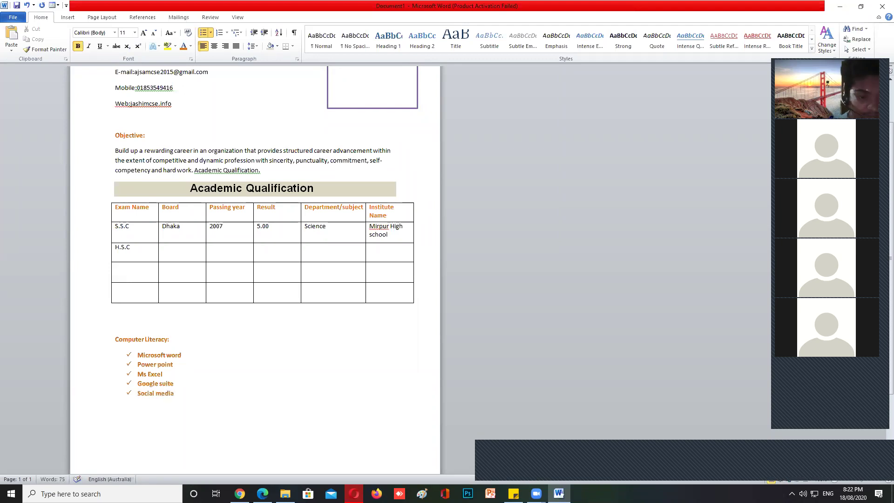
key("Return")
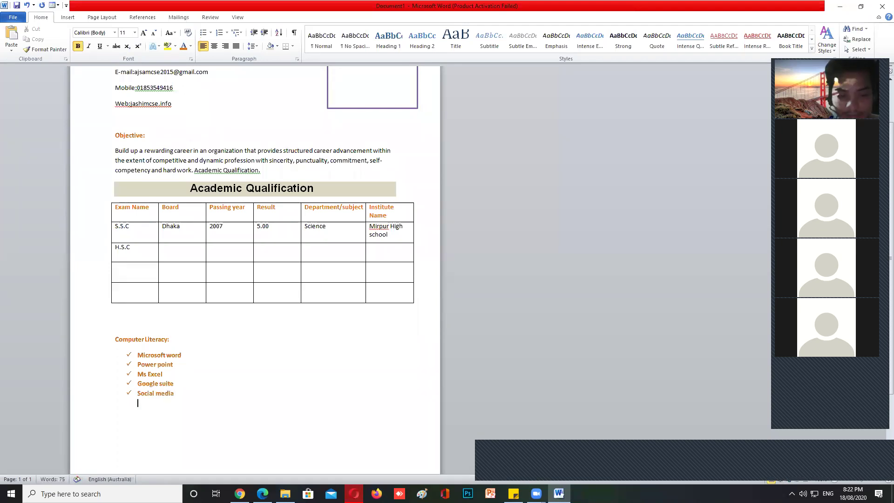
scroll(205, 366, "down", 1)
scroll(205, 366, "down", 1)
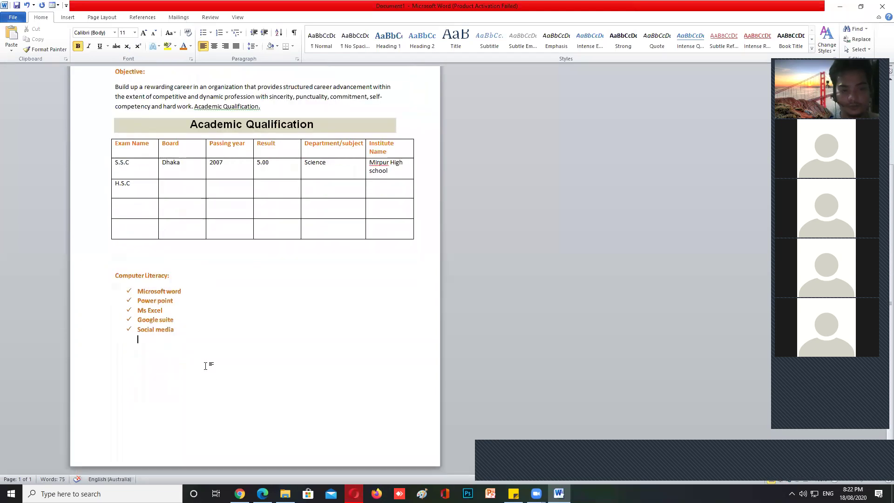
scroll(205, 366, "up", 4)
scroll(206, 363, "down", 4)
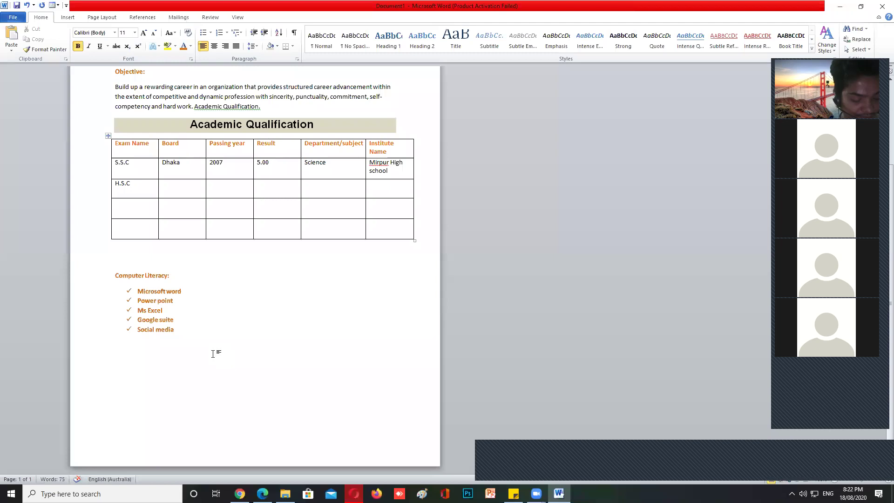
- Save the CV as a .docx on the Desktop and expand the 'Save as type' format list
key("ctrl+s")
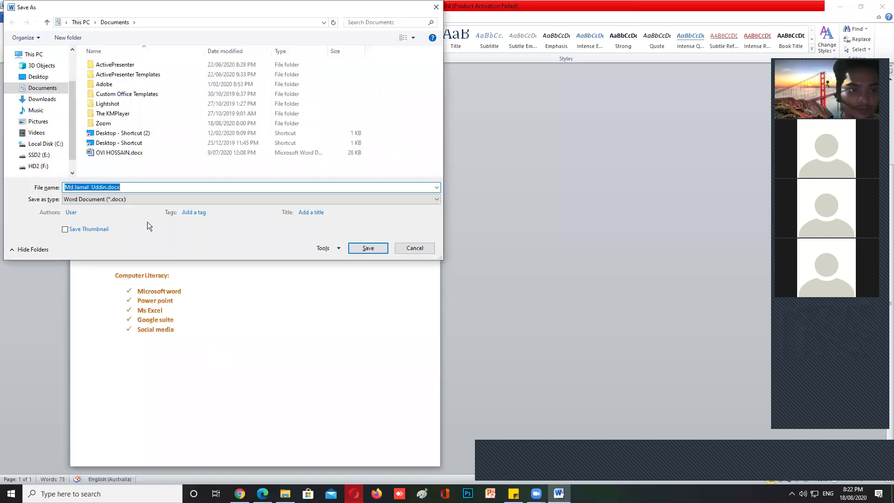
left_click(40, 77)
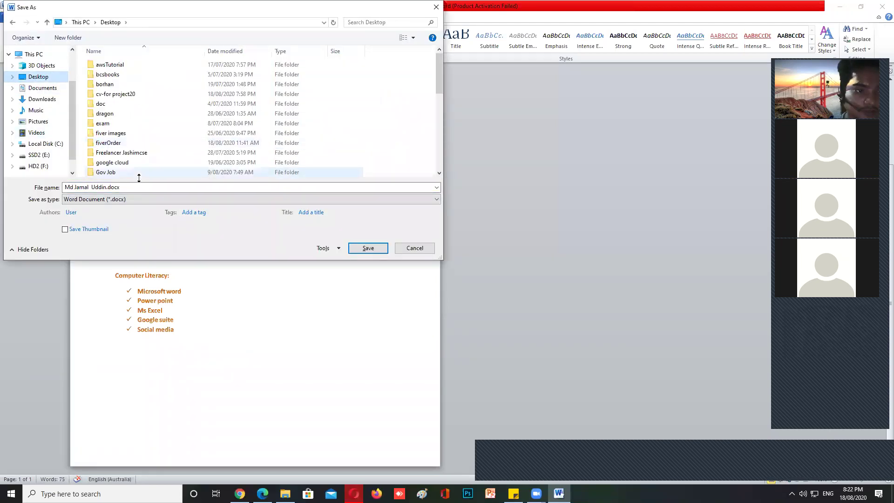
left_click(368, 248)
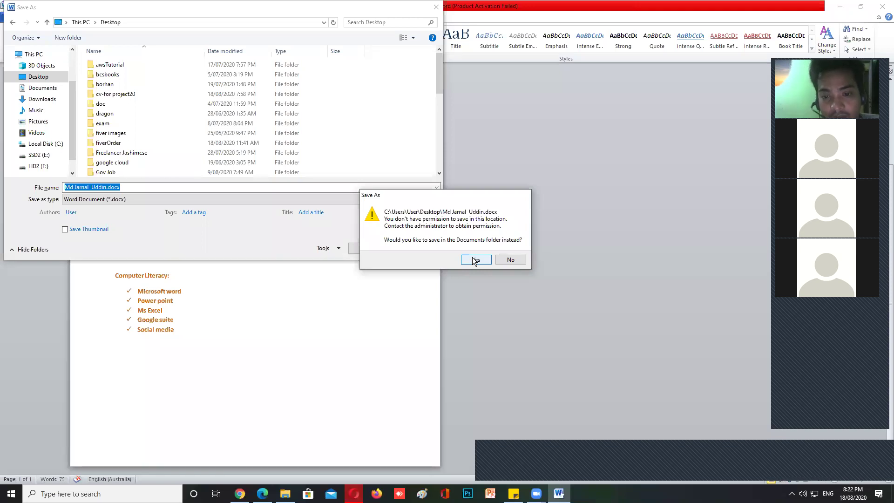
left_click(475, 259)
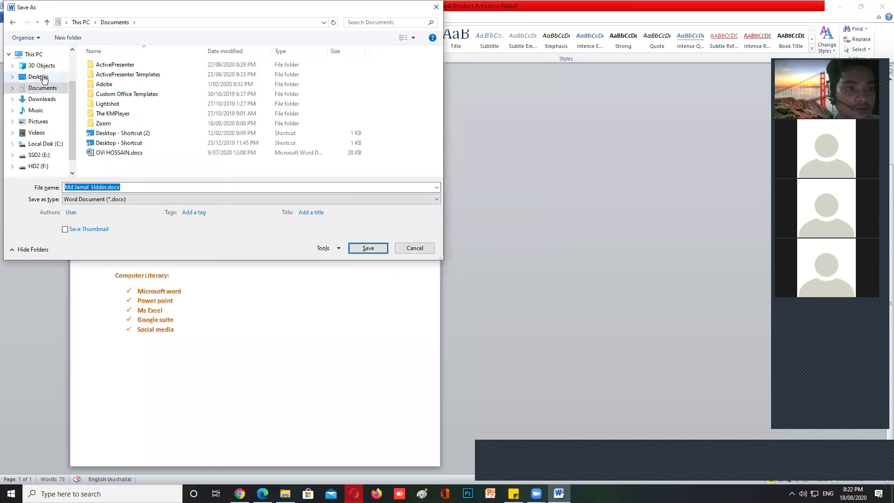
left_click(39, 76)
left_click(316, 197)
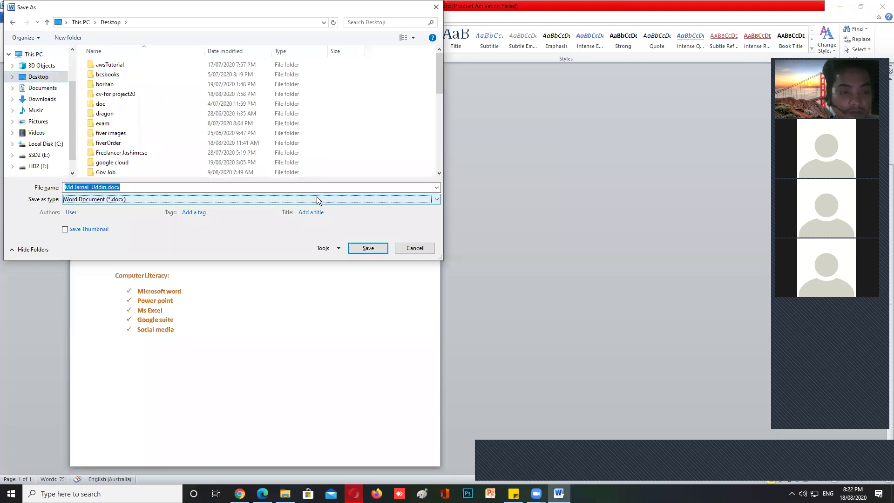
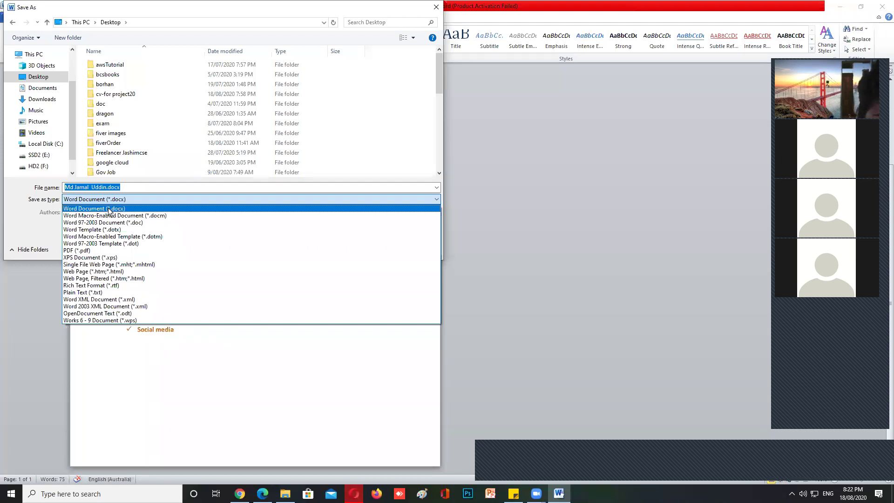
- Try PDF, then Plain Text, then Word Document as the save file type
left_click(92, 252)
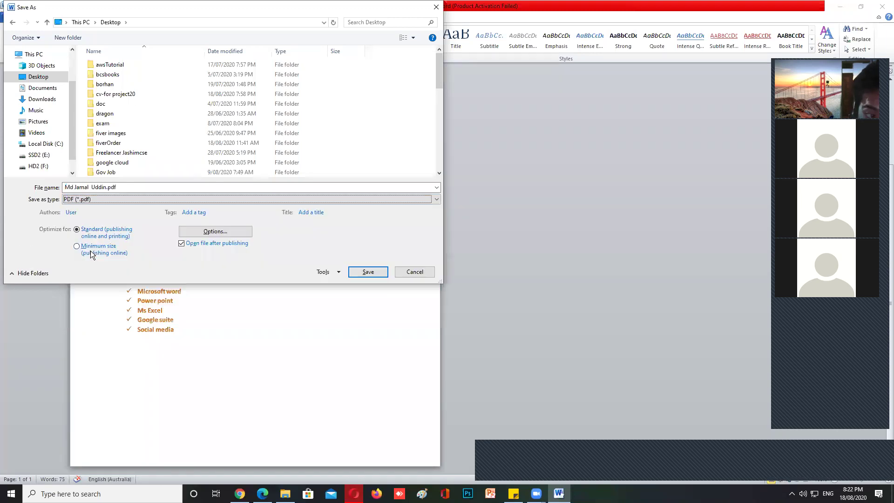
left_click(162, 200)
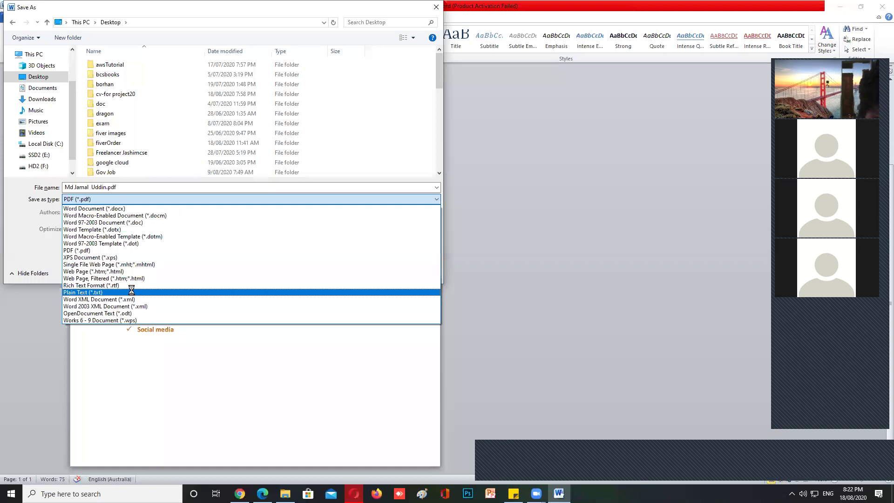
left_click(132, 293)
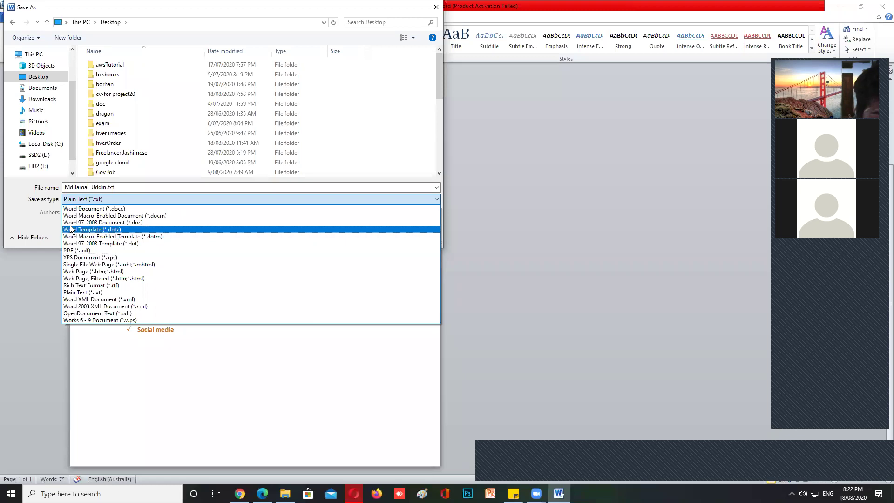
left_click(75, 208)
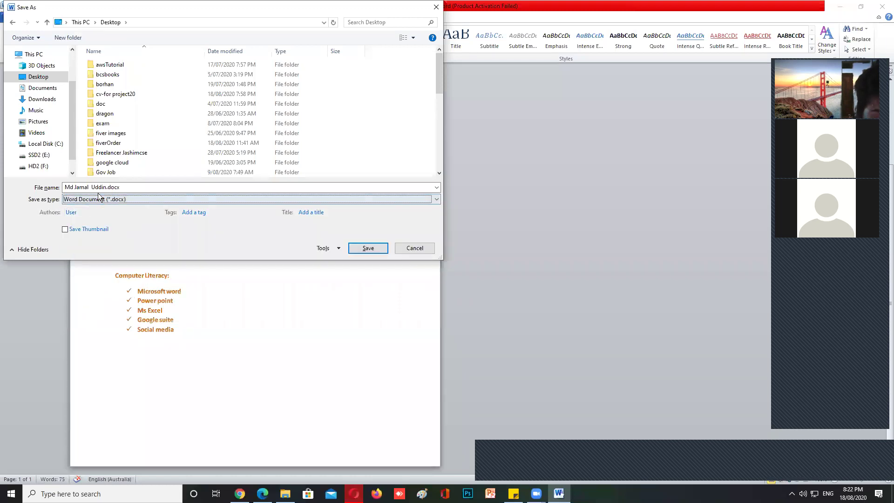
- Attempt saving to the Desktop and Documents, then cancel after the permission errors
left_click(41, 65)
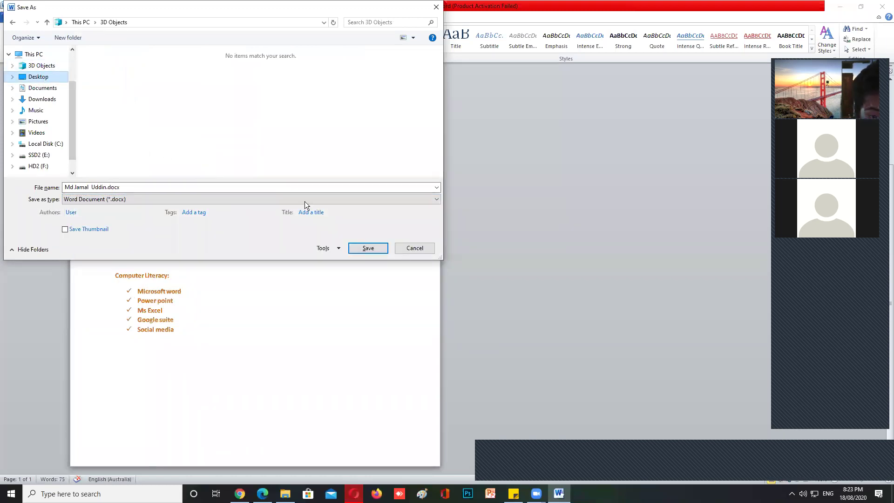
left_click(369, 252)
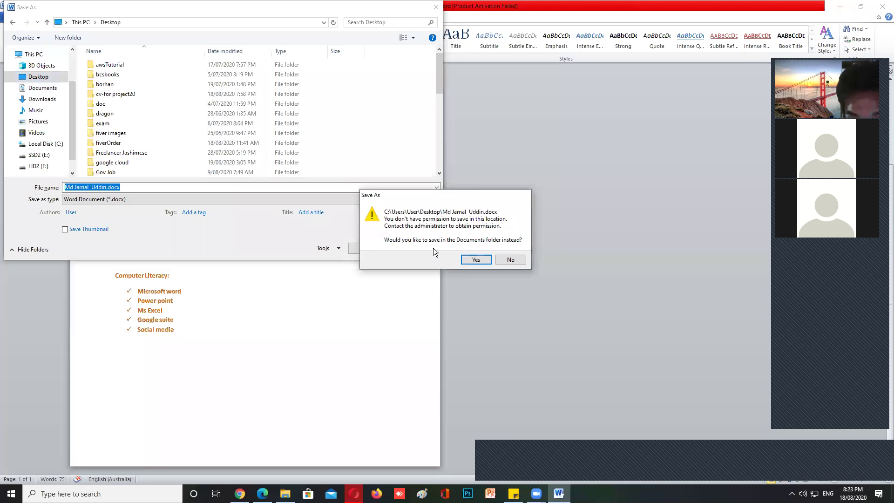
left_click(476, 260)
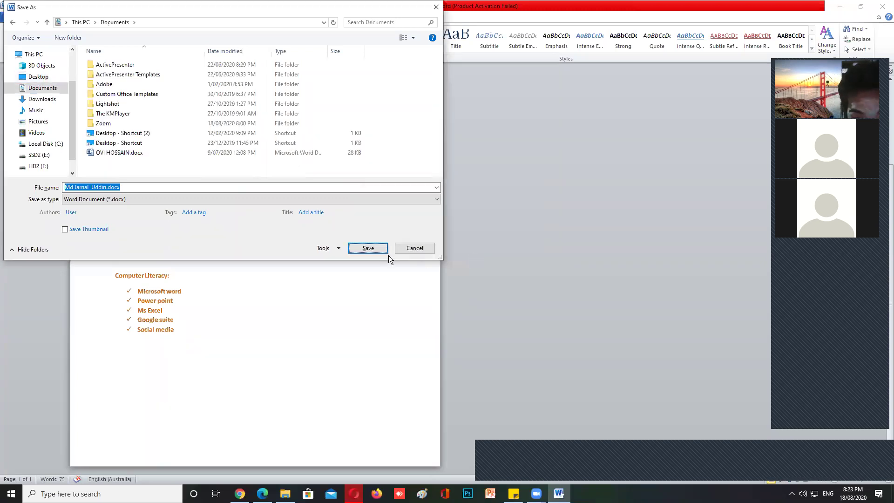
left_click(370, 248)
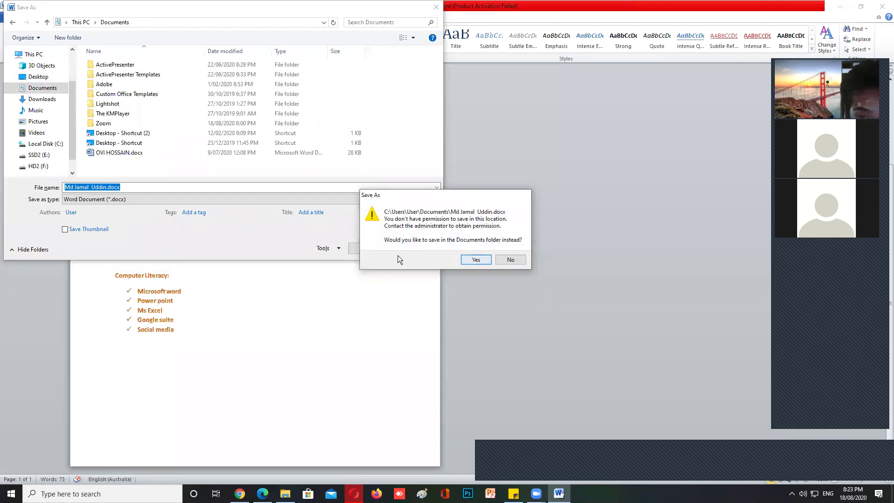
key("Escape")
key("Escape")
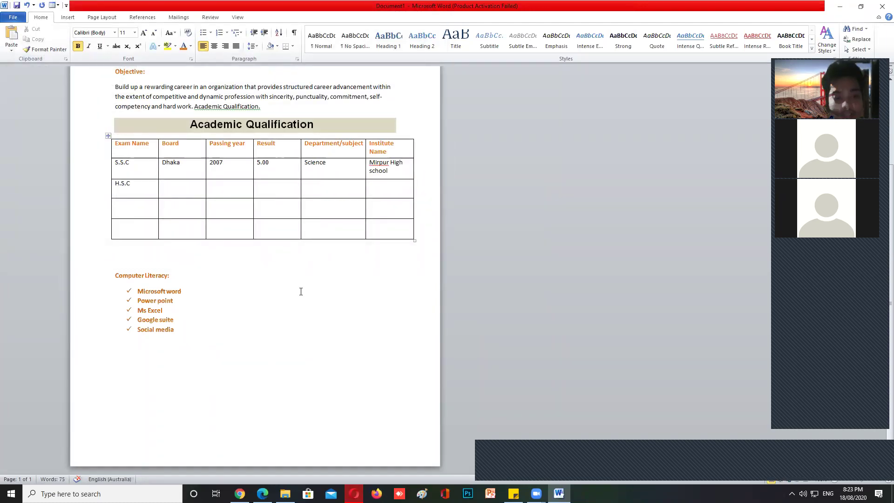
scroll(301, 291, "up", 3)
scroll(276, 368, "up", 2)
scroll(286, 383, "down", 4)
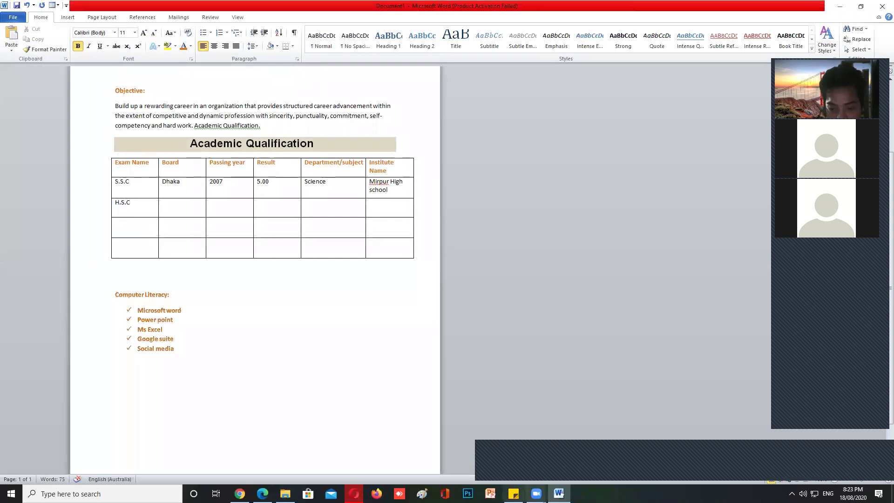
mouse_move(240, 494)
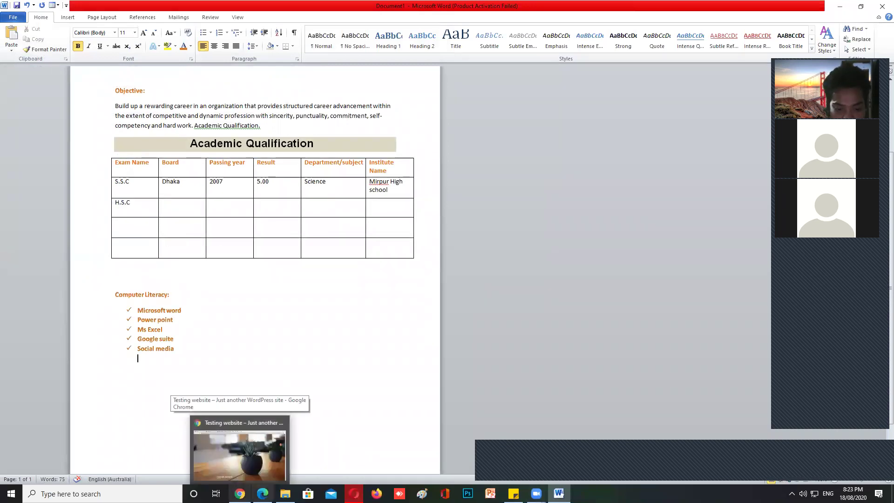
- In the kaniz.pdf reference CV, select the Experience heading
left_click(263, 469)
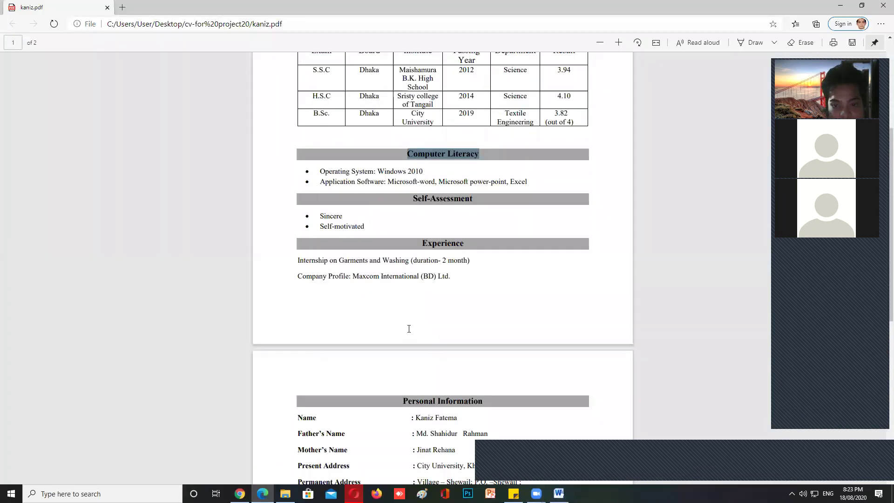
scroll(405, 327, "down", 3)
scroll(393, 319, "up", 1)
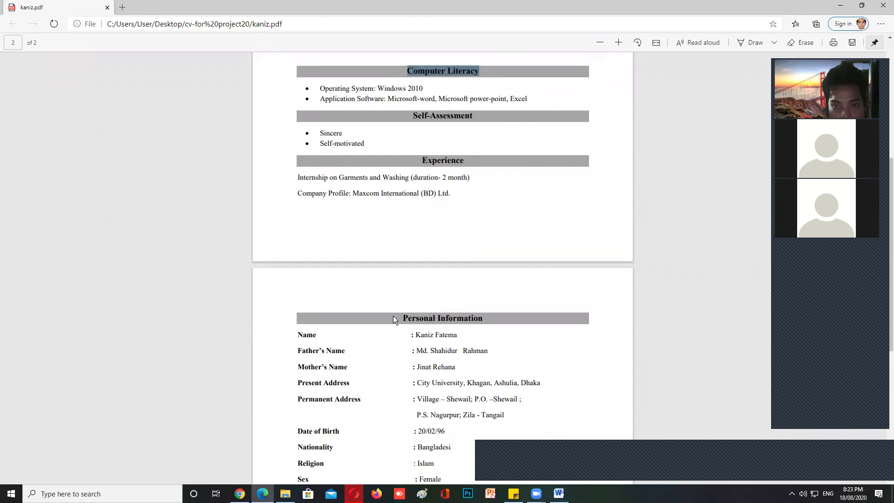
scroll(397, 242, "up", 1)
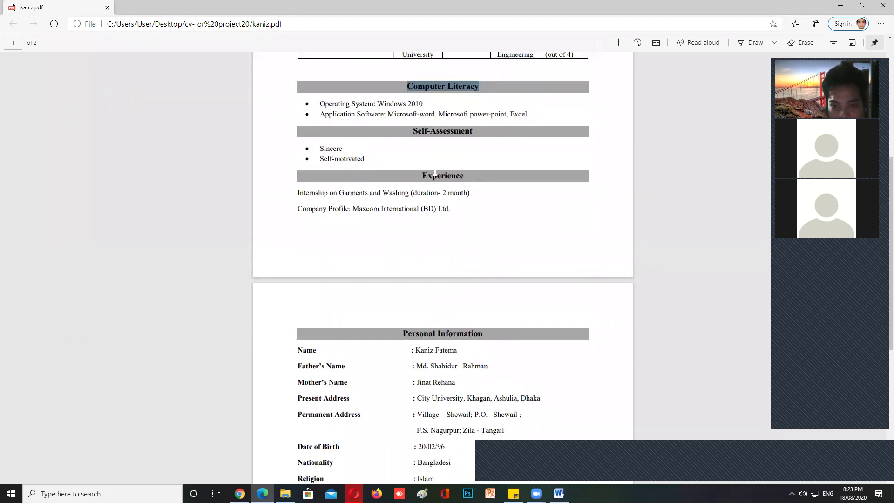
left_click_drag(419, 174, 500, 176)
key("ctrl+c")
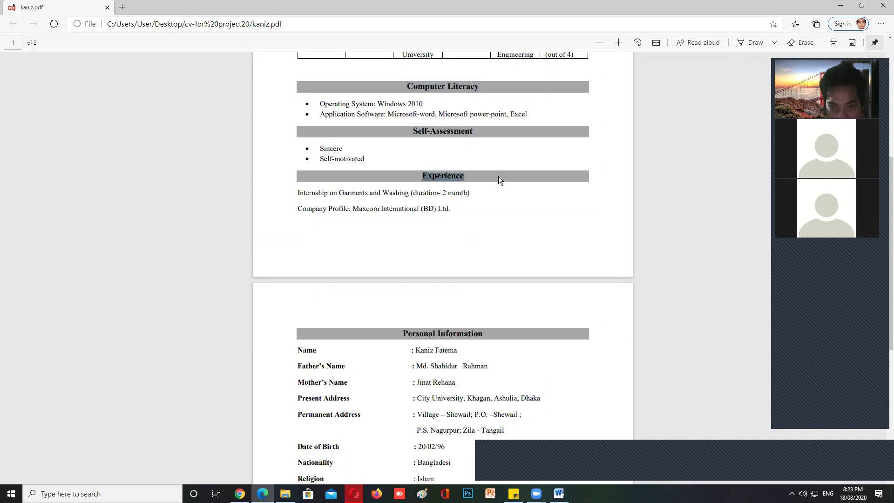
- Paste 'Experience' on a new line below Computer Literacy and make it bold Arial
left_click(559, 494)
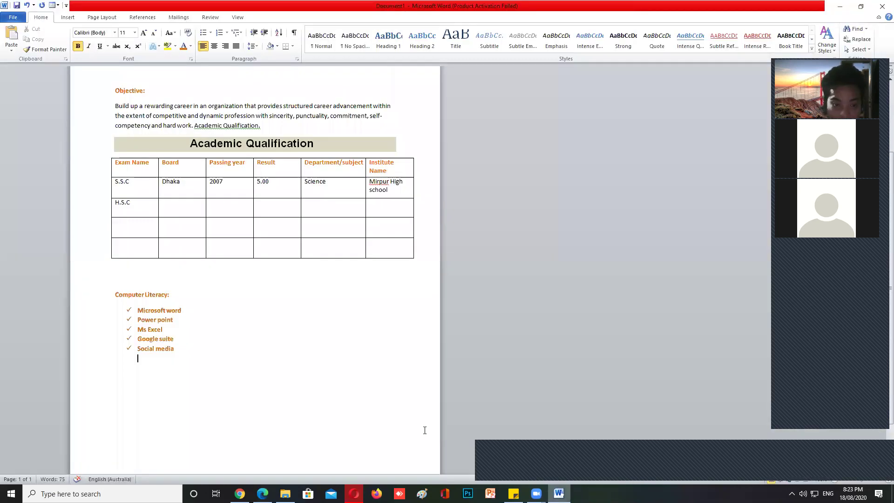
key("Return")
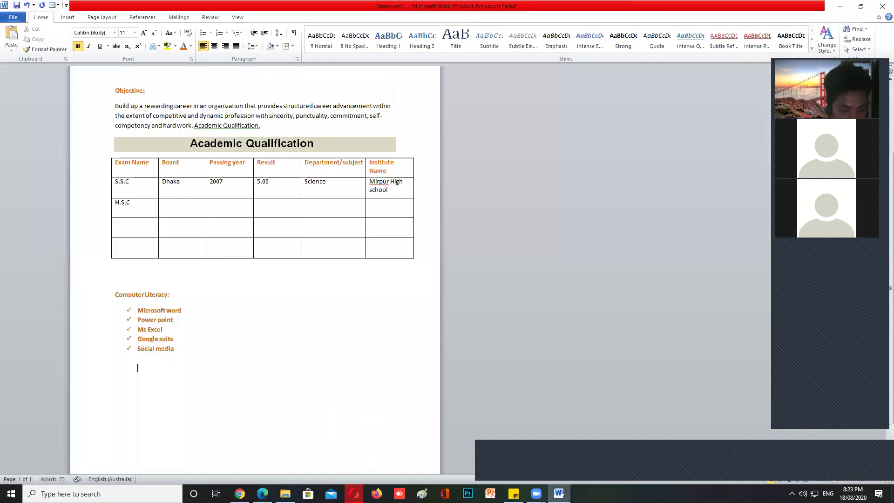
key("ctrl+v")
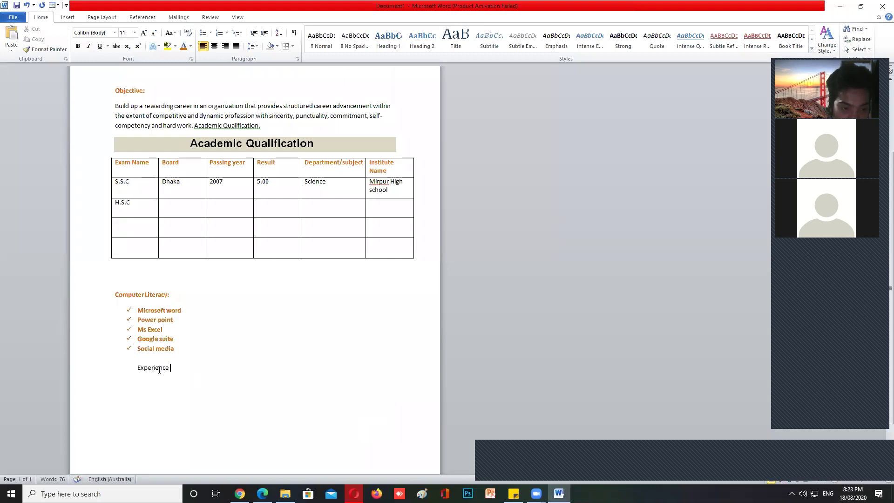
left_click_drag(141, 368, 193, 369)
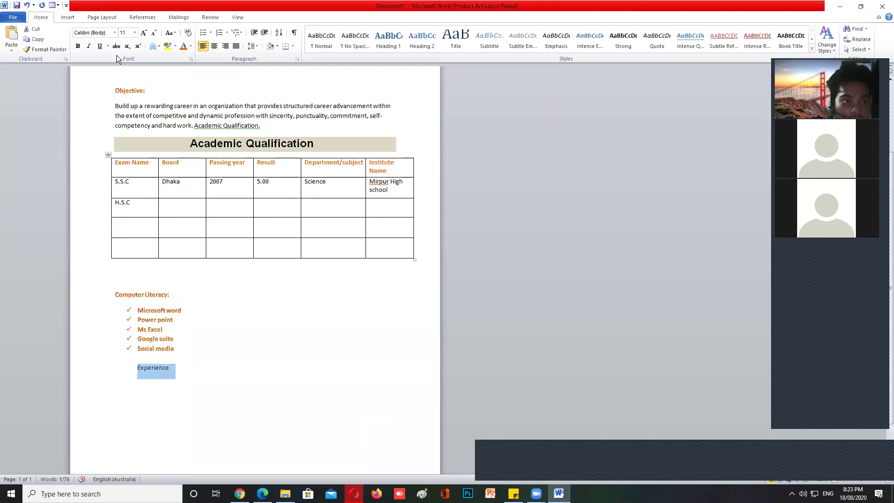
left_click(115, 33)
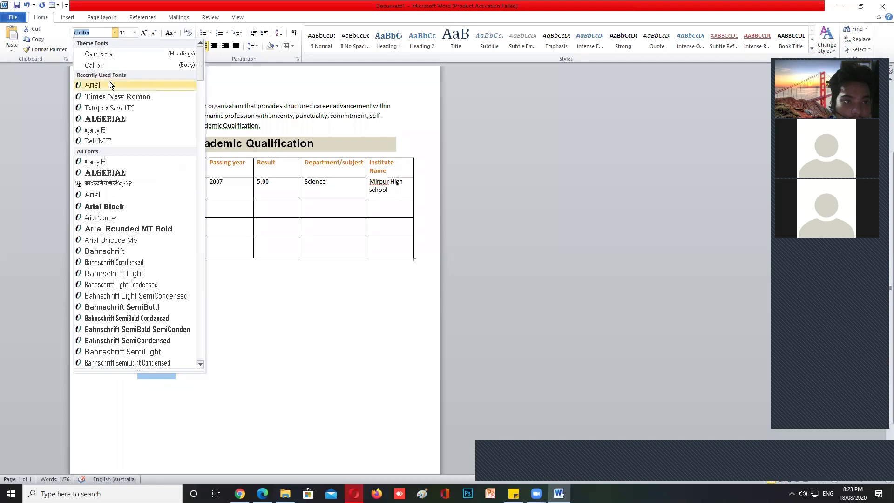
left_click(93, 84)
left_click(78, 47)
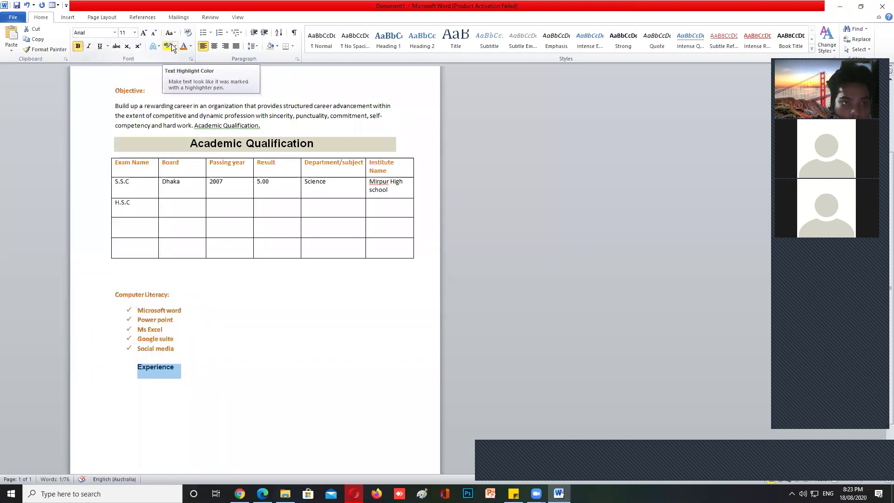
- Give the Experience heading light orange paragraph shading instead of dark navy
left_click(175, 46)
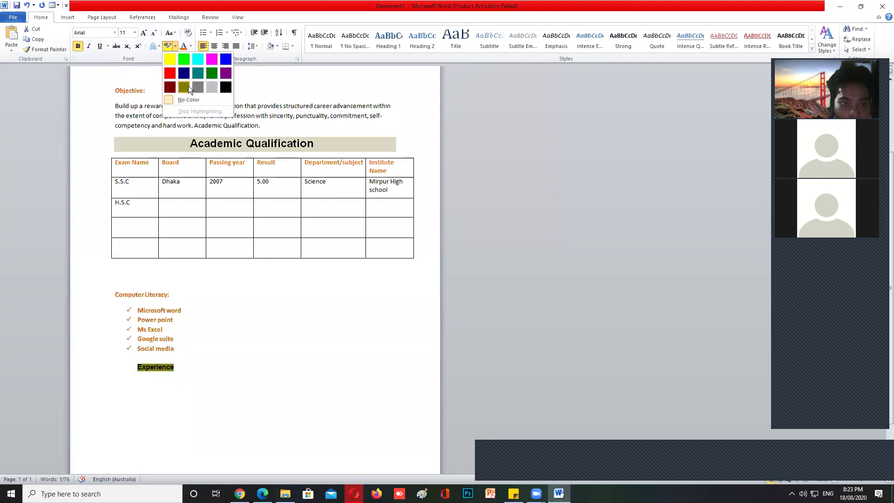
key("Escape")
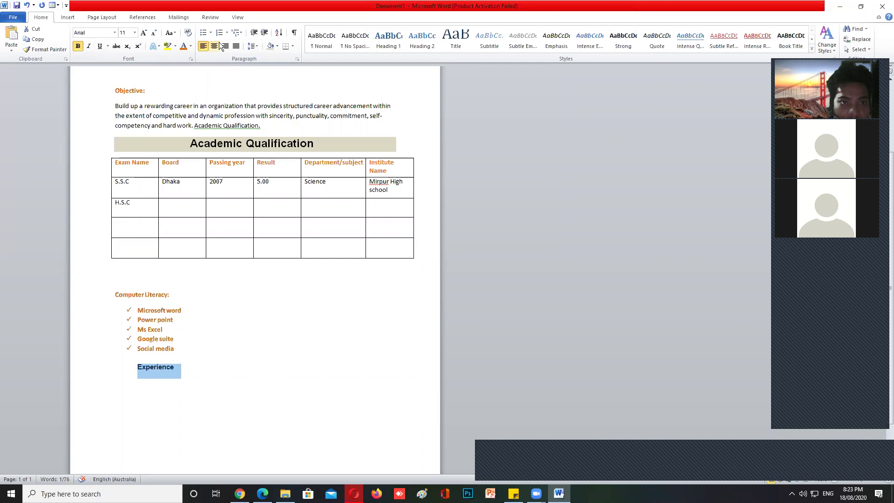
left_click(276, 46)
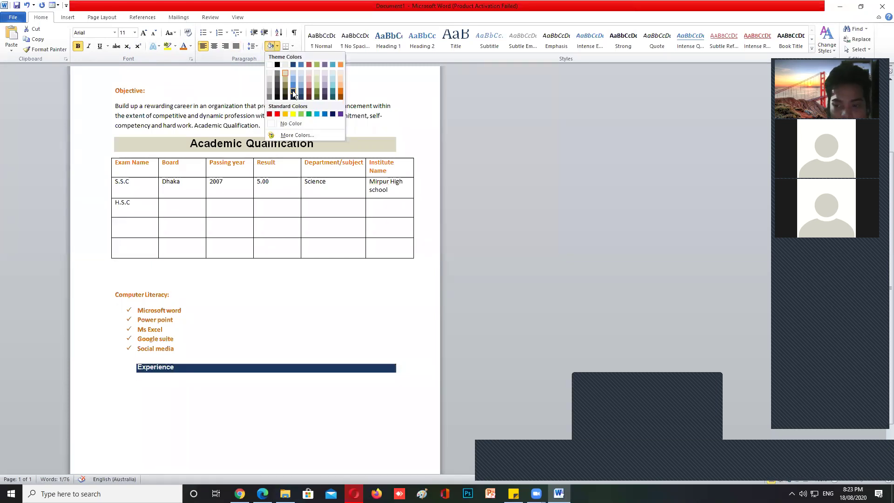
left_click(293, 90)
left_click(631, 425)
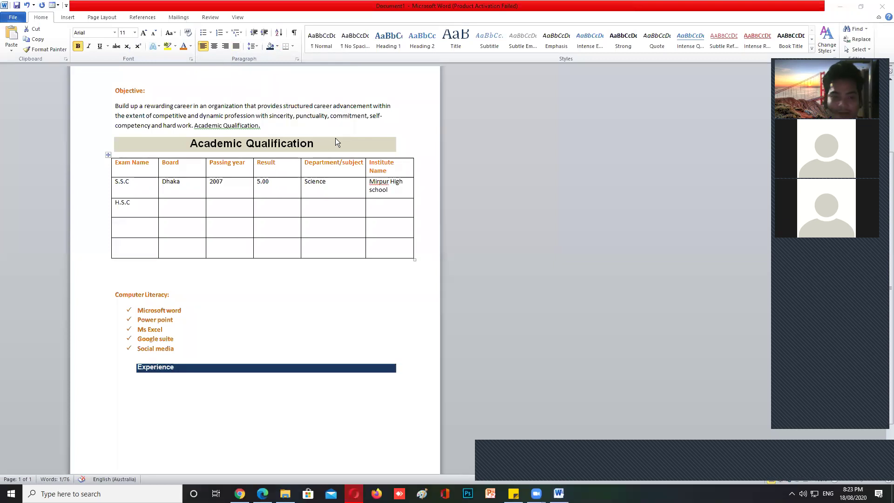
left_click(278, 46)
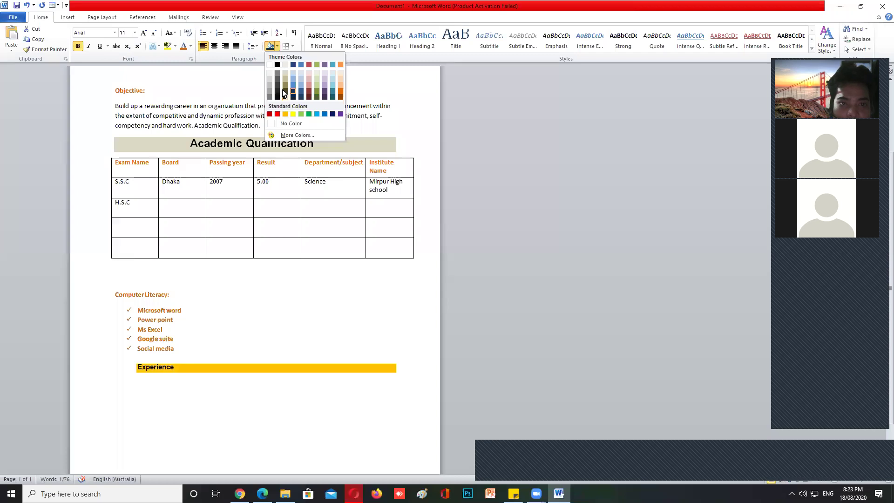
left_click(341, 73)
- Tidy the empty lines around Experience and remove its left indent so the shading spans the margins
left_click(273, 310)
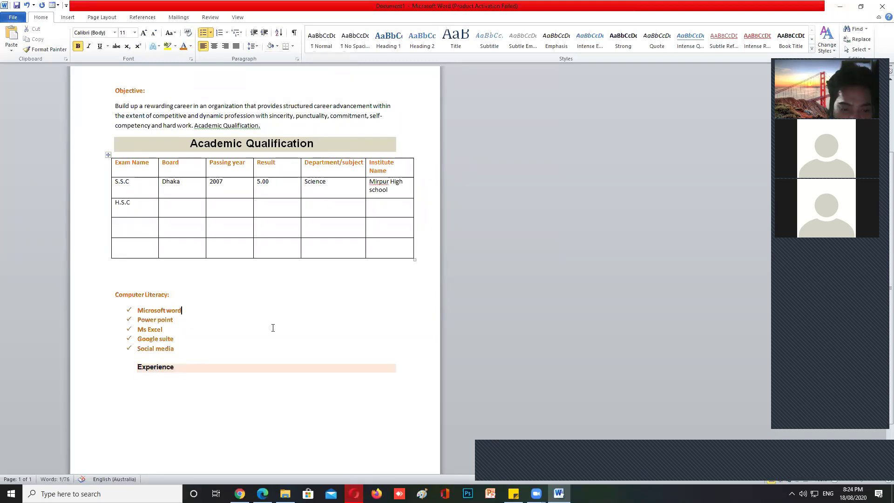
left_click(136, 368)
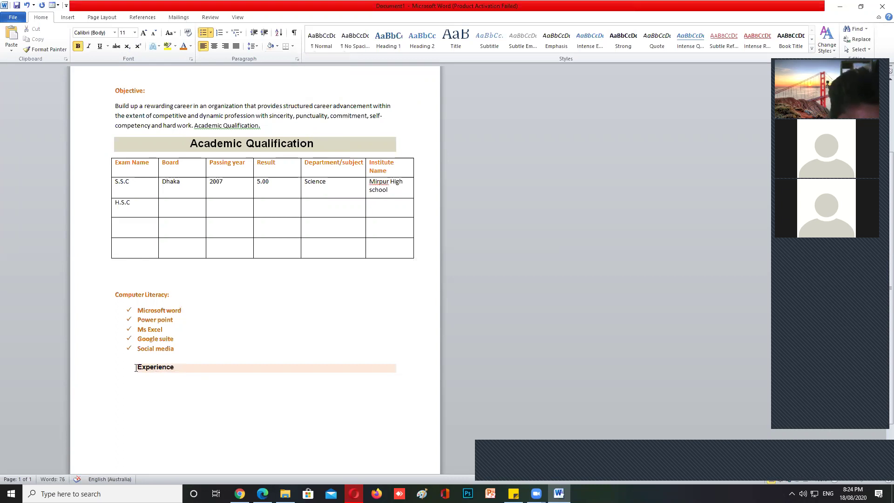
double_click(177, 364)
left_click(177, 366)
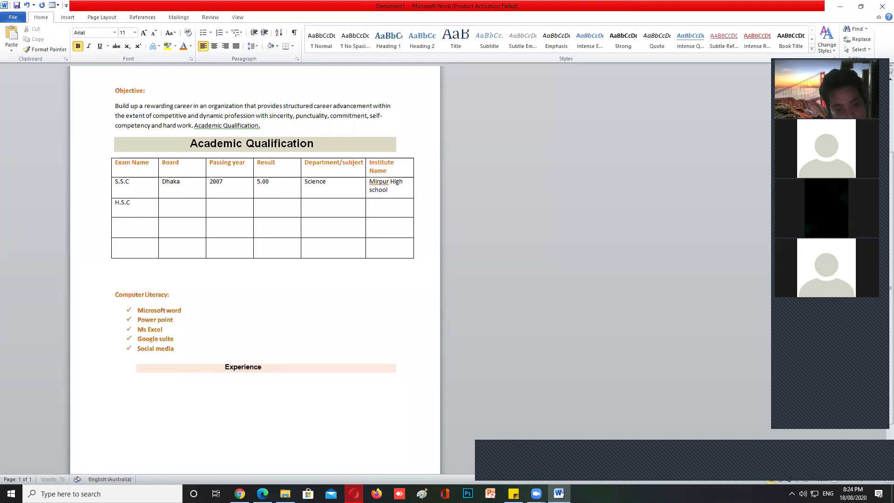
scroll(144, 345, "down", 1)
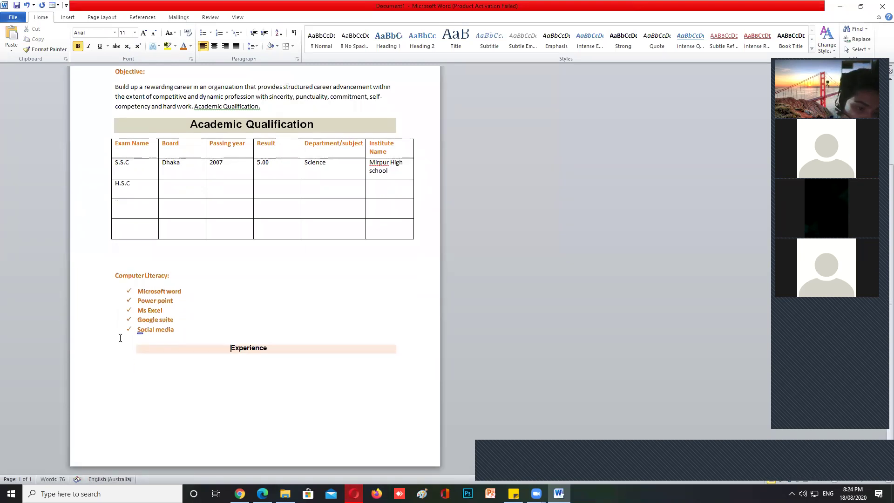
left_click(187, 327)
key("Return")
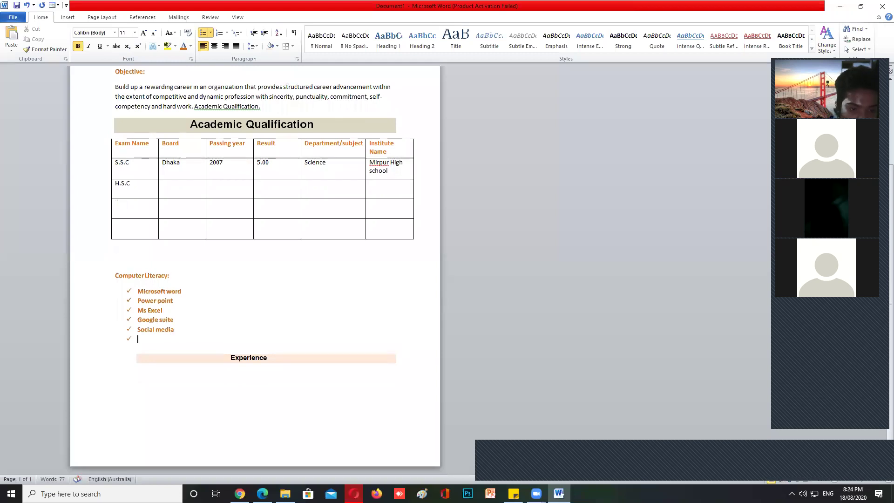
key("Return")
key("BackSpace")
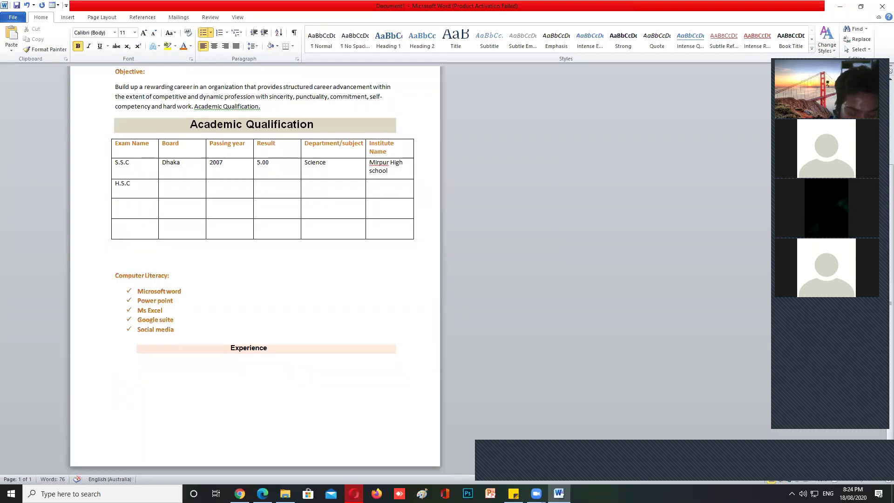
key("Return")
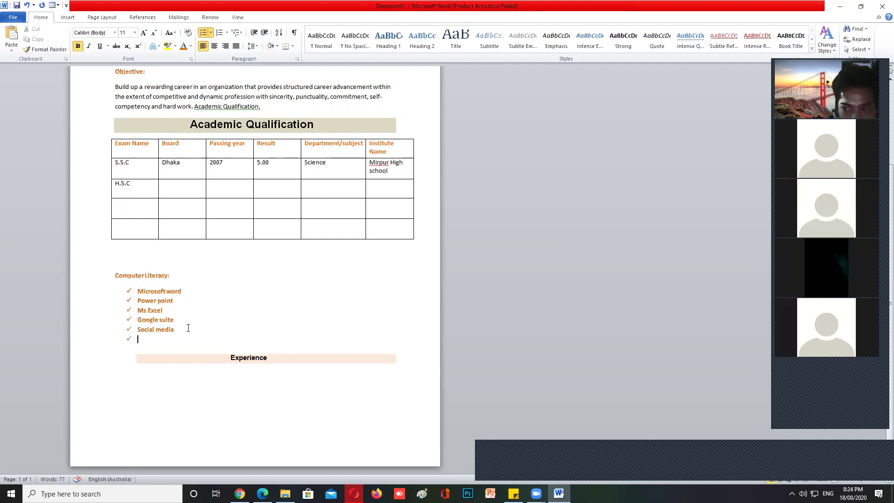
key("BackSpace")
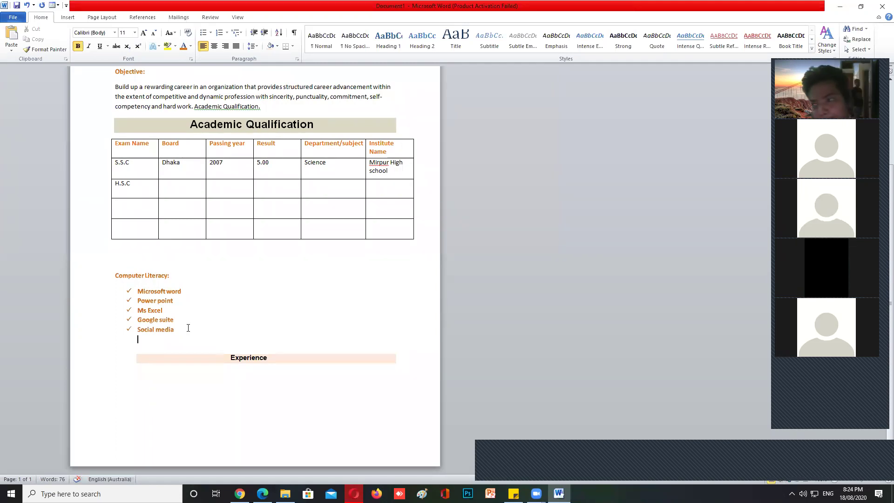
left_click(137, 356)
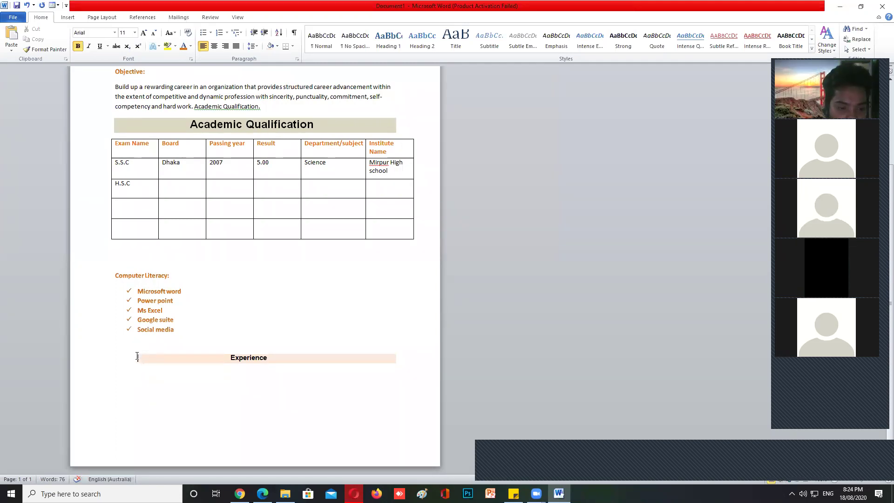
key("BackSpace")
key("BackSpace")
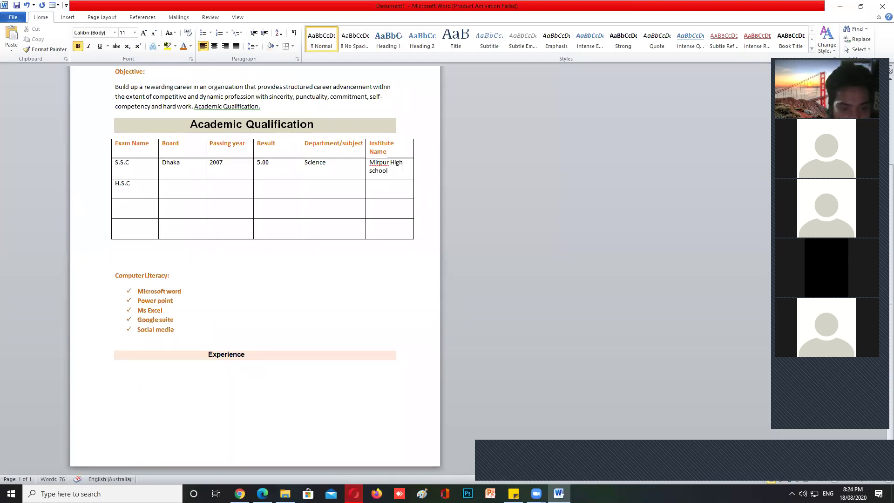
- Extend the shaded Experience block downward with empty lines onto page 2
left_click(404, 355)
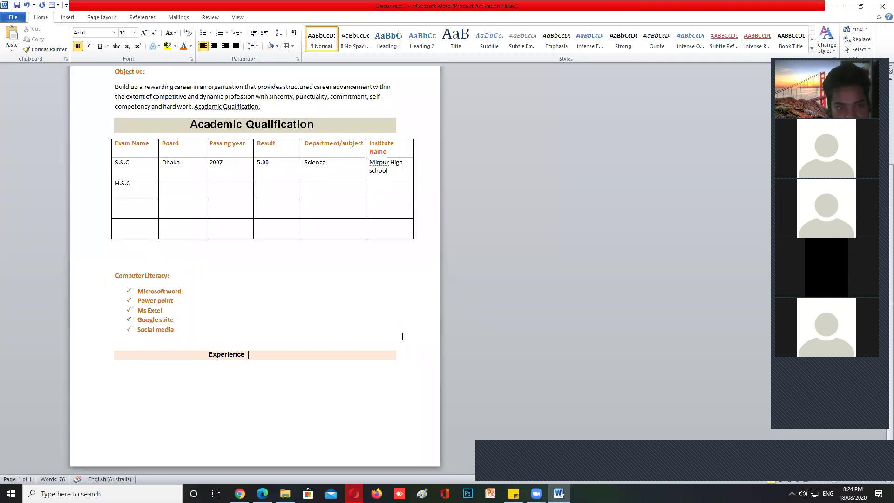
key("BackSpace")
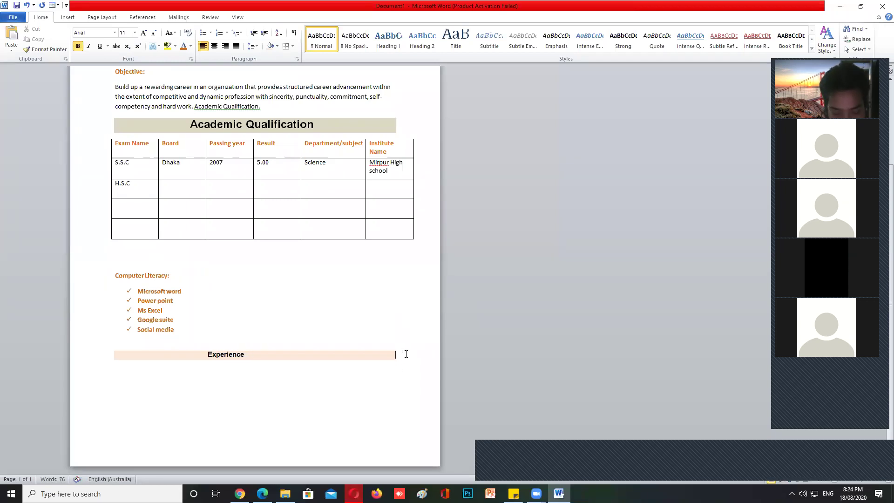
key("Return")
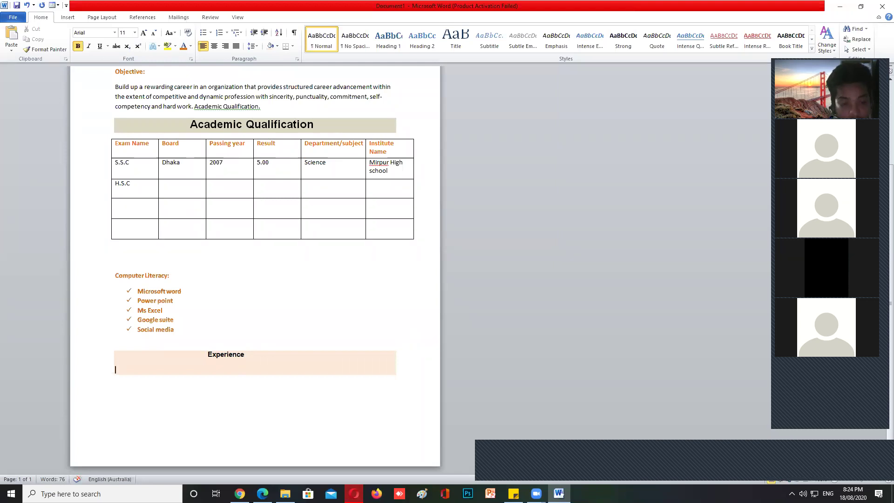
key("BackSpace")
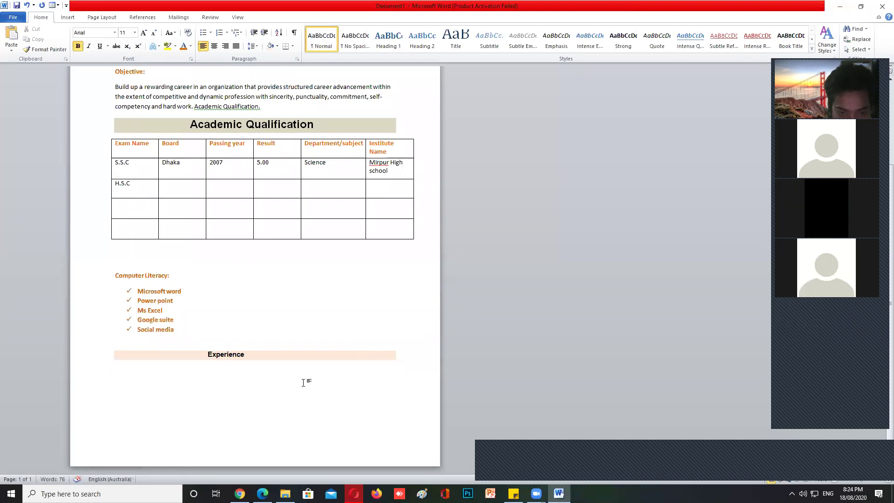
scroll(310, 372, "up", 2)
scroll(313, 360, "up", 1)
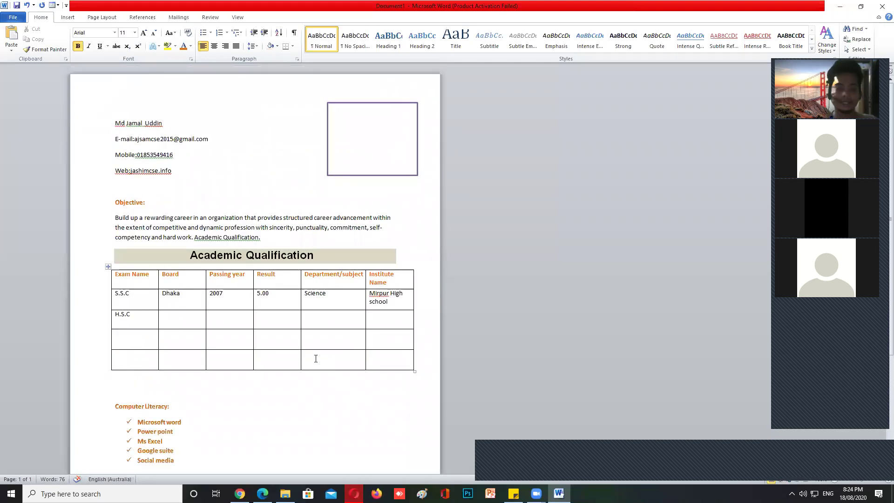
scroll(186, 368, "down", 2)
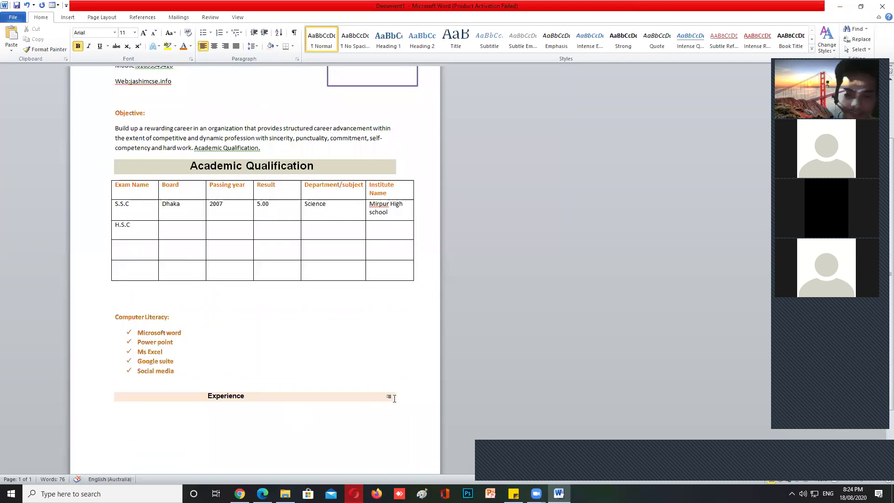
scroll(394, 399, "down", 2)
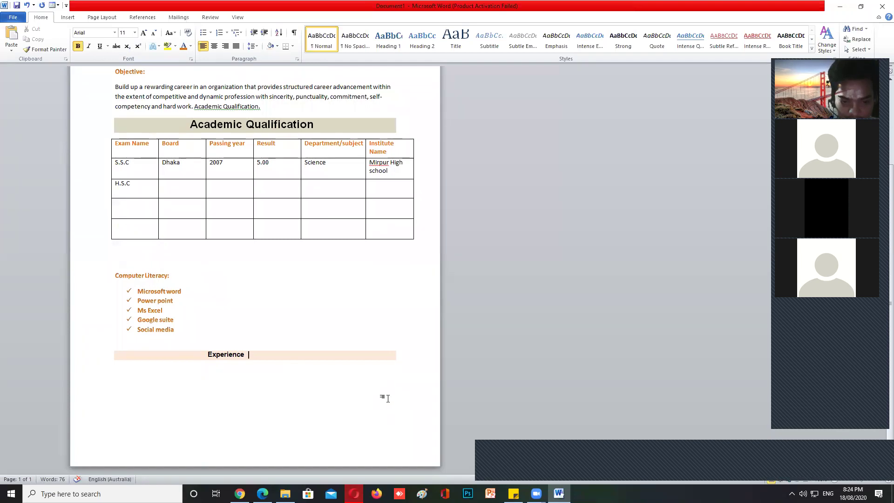
left_click(412, 359)
key("Return")
key("Return")
key("Return")
key("Return")
key("Return")
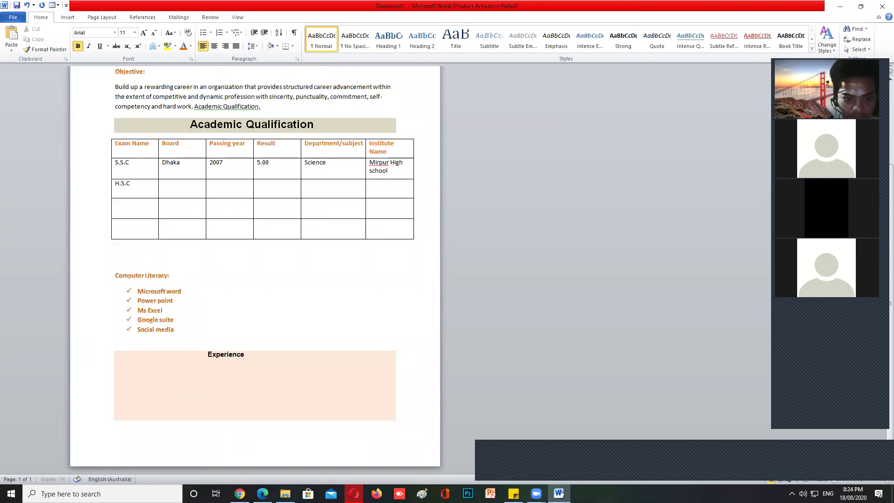
key("Return")
key("Return")
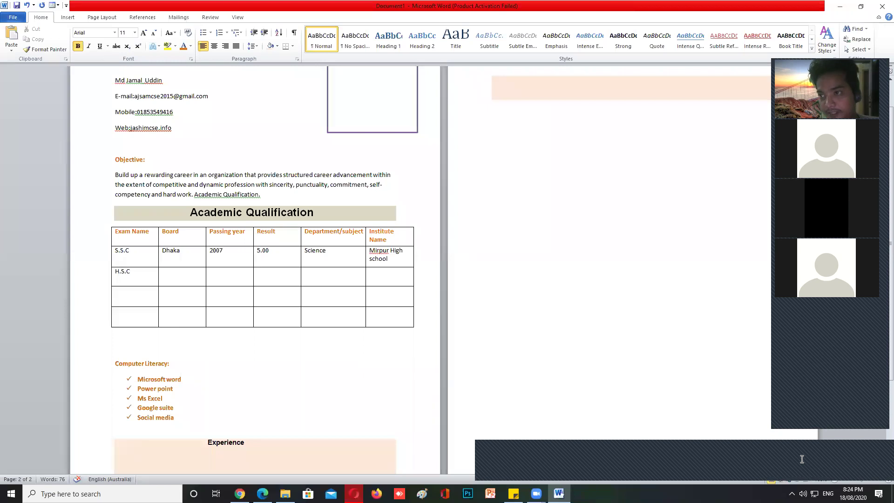
scroll(579, 205, "up", 2)
scroll(587, 232, "down", 2)
scroll(568, 186, "down", 4)
scroll(558, 140, "up", 5)
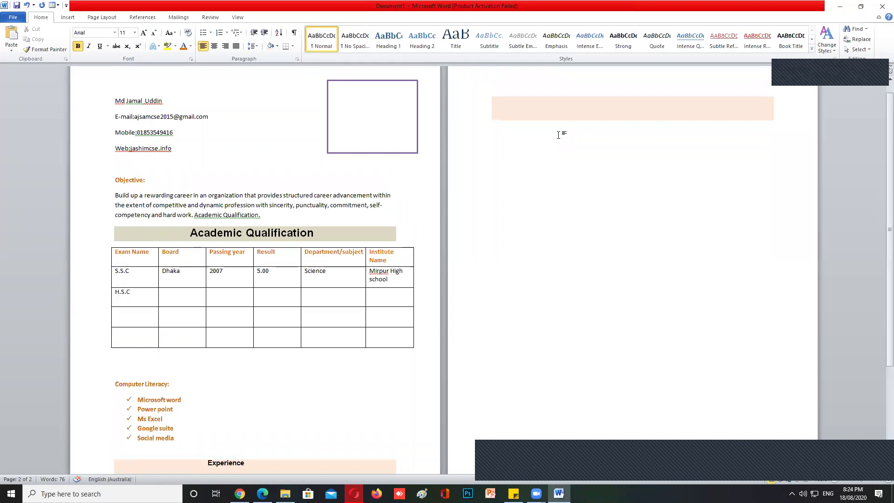
key("Return")
key("Return")
right_click(529, 123)
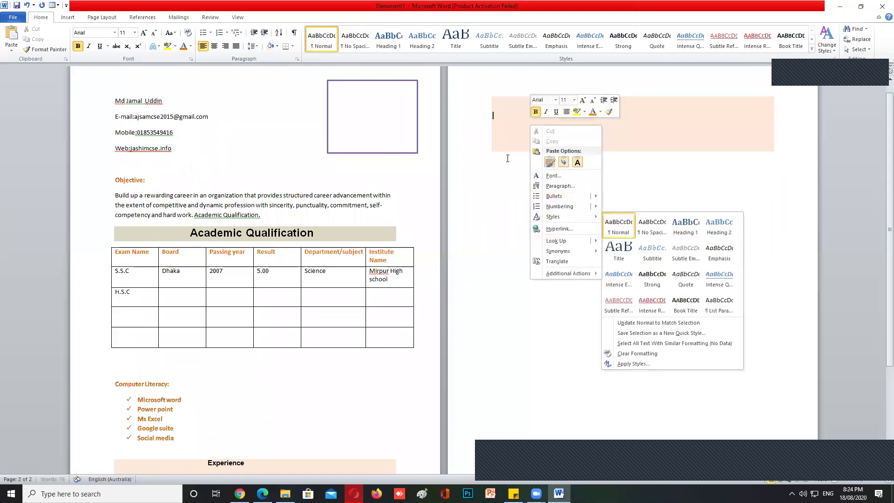
left_click(522, 168)
scroll(473, 288, "down", 3)
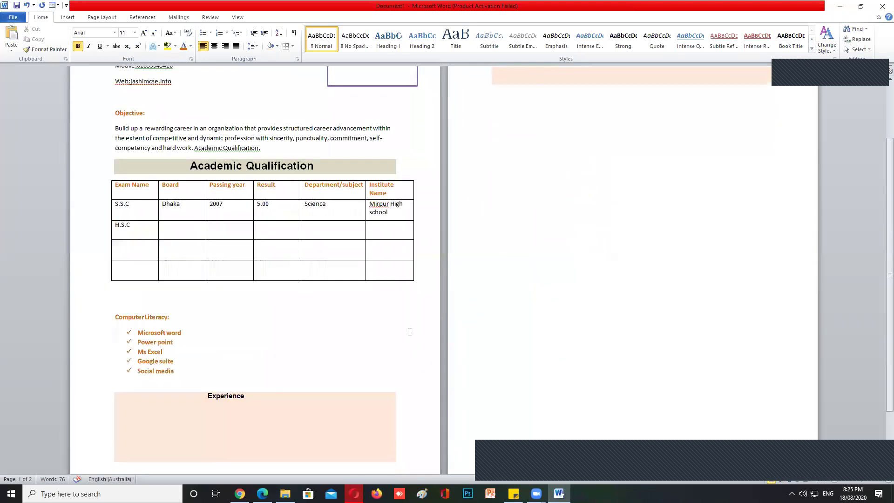
- Check the reference CV PDF in Edge, then return to the Word CV
left_click(840, 6)
scroll(472, 303, "down", 1)
scroll(472, 298, "down", 3)
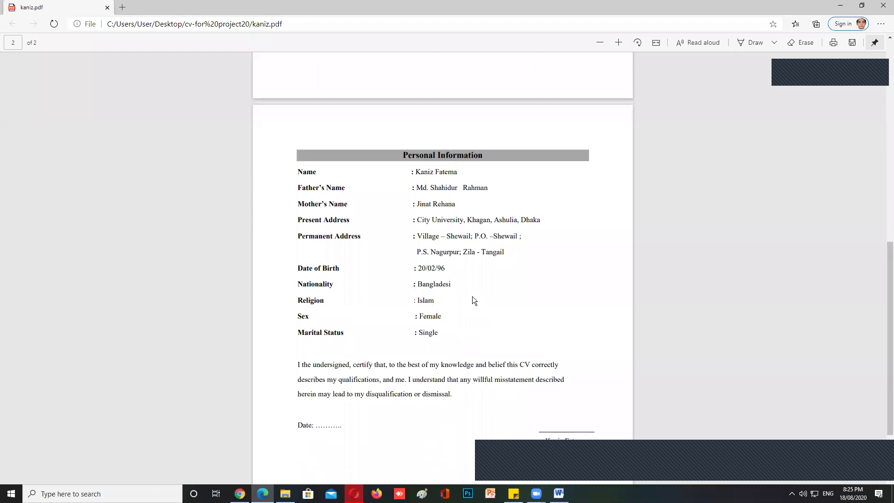
scroll(472, 297, "up", 1)
left_click_drag(401, 201, 510, 206)
key("ctrl+c")
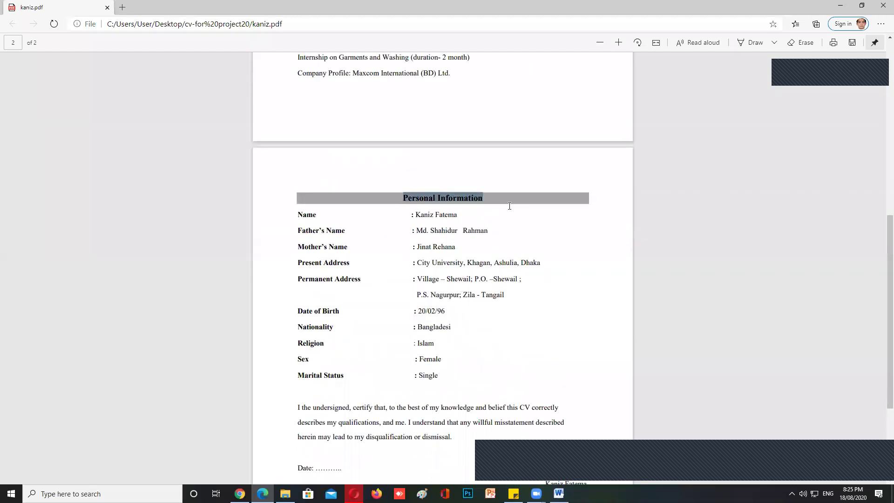
left_click(559, 494)
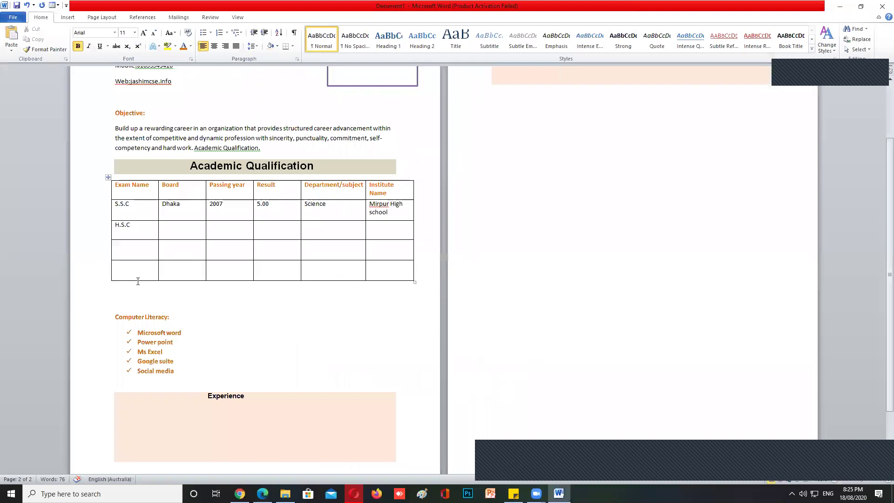
- Delete the Academic Qualification and Computer Literacy sections and clear the shaded block's contents
left_click_drag(138, 282, 109, 160)
key("Delete")
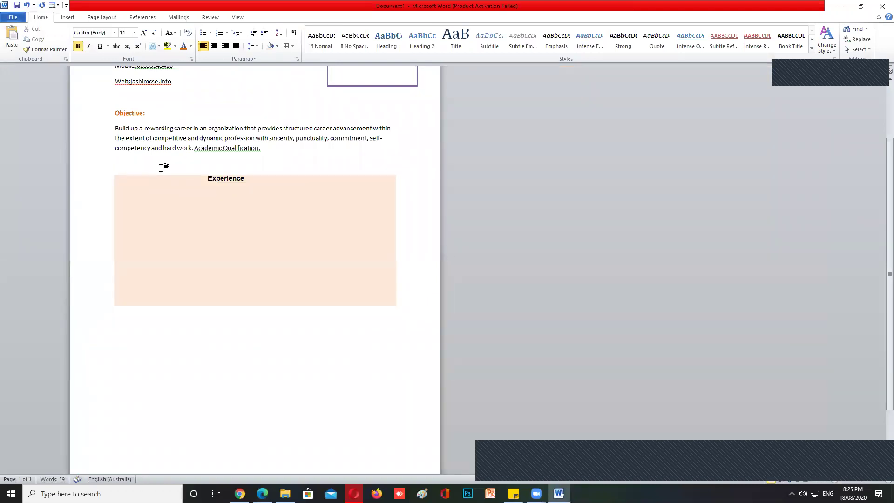
left_click_drag(396, 305, 183, 179)
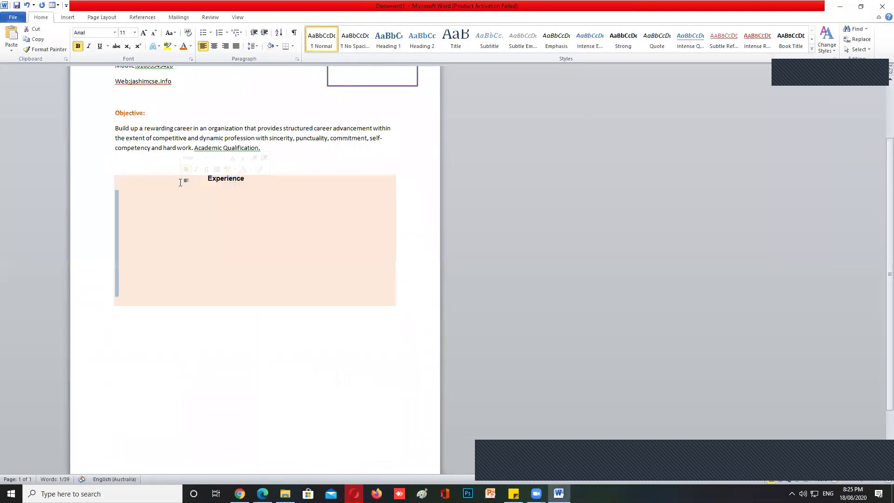
key("Delete")
- Paste 'Personal Information' into the shaded bar as a size 12 bold heading
key("ctrl+v")
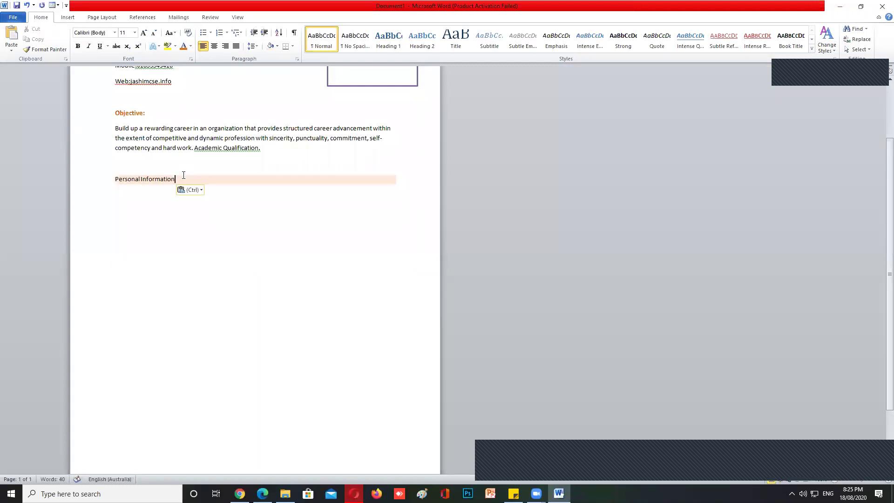
left_click_drag(116, 178, 178, 187)
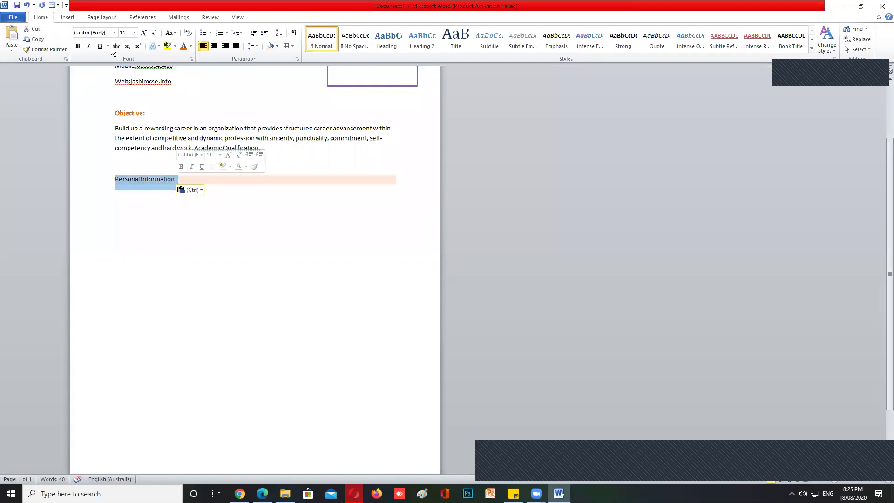
left_click(139, 33)
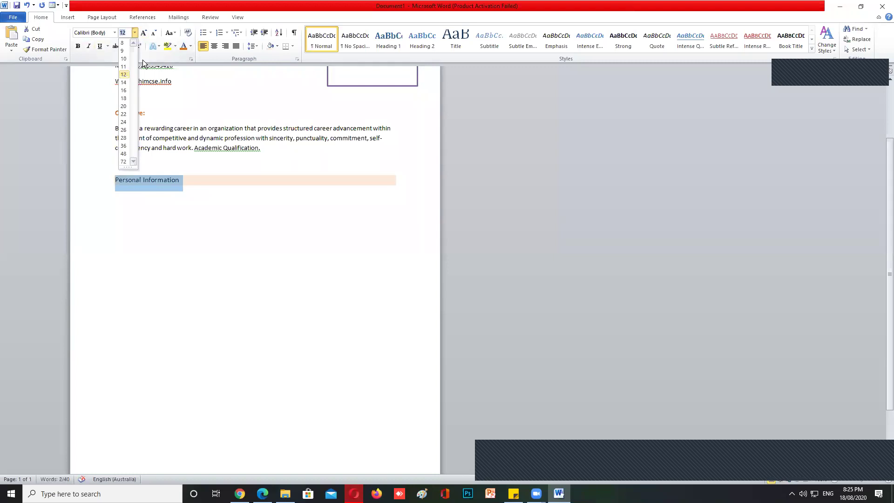
left_click(78, 46)
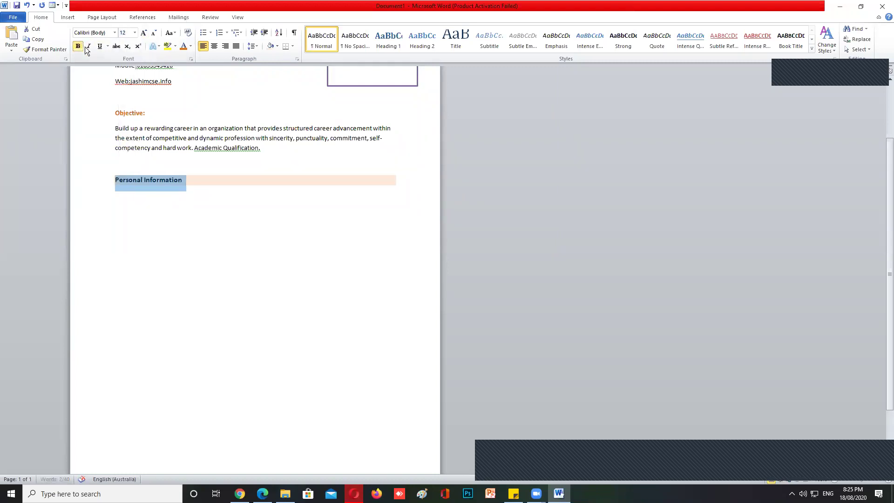
left_click(159, 181)
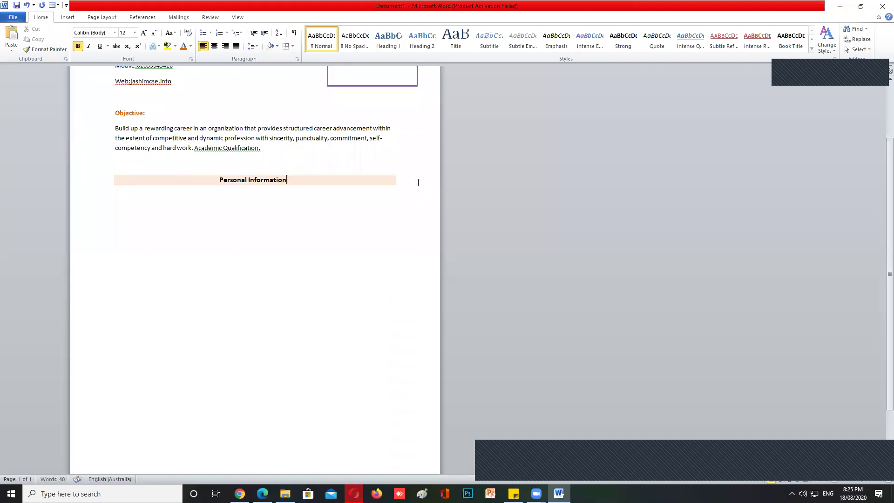
left_click(255, 226)
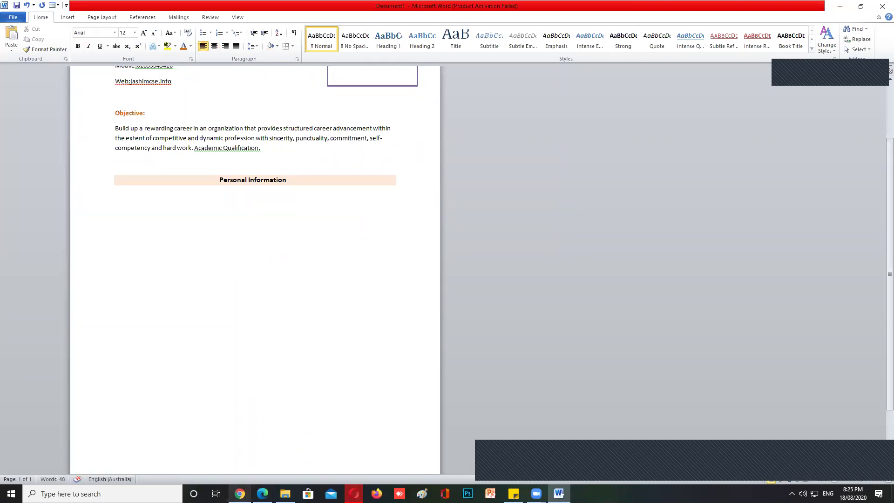
left_click(239, 494)
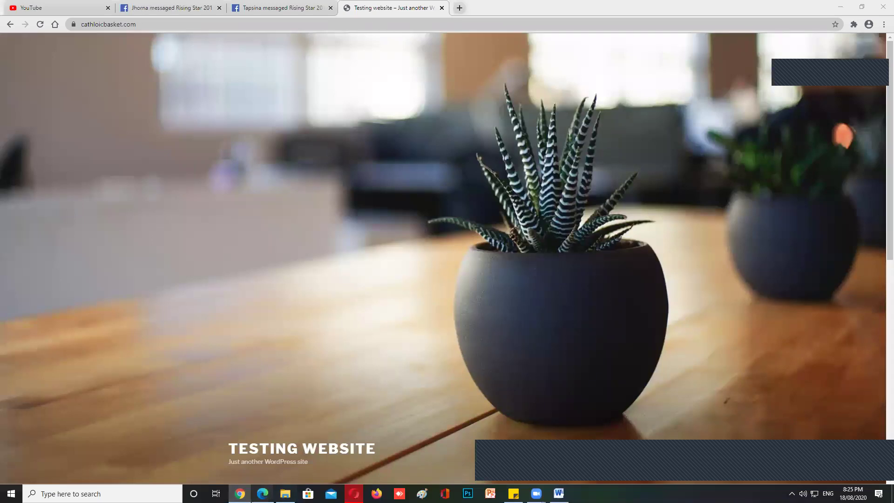
- Select and copy the sample CV's personal details, declaration and Date line from kaniz.pdf
left_click(262, 494)
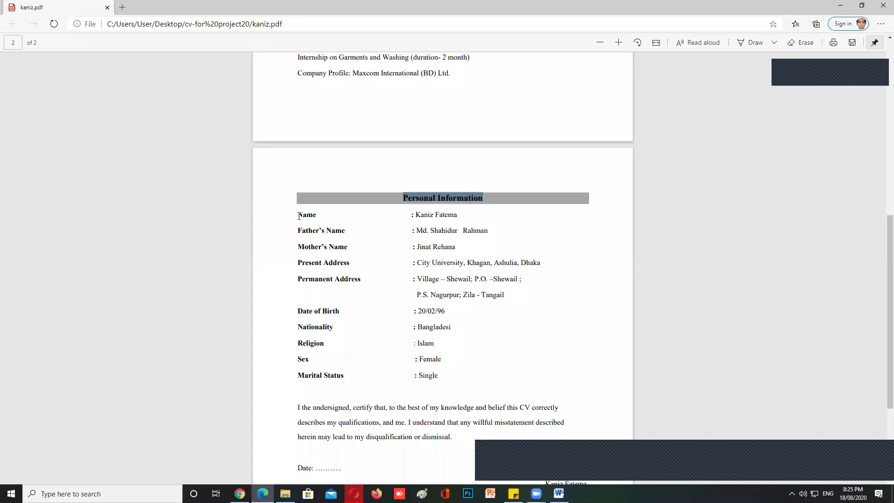
left_click_drag(299, 216, 384, 371)
mouse_move(442, 402)
left_mouse_down()
mouse_move(492, 406)
mouse_move(521, 443)
left_mouse_up()
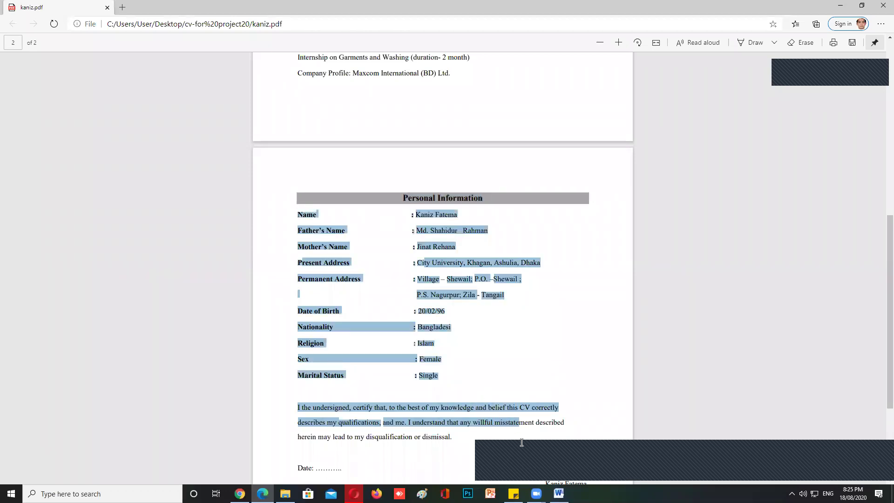
left_click_drag(547, 479, 548, 473)
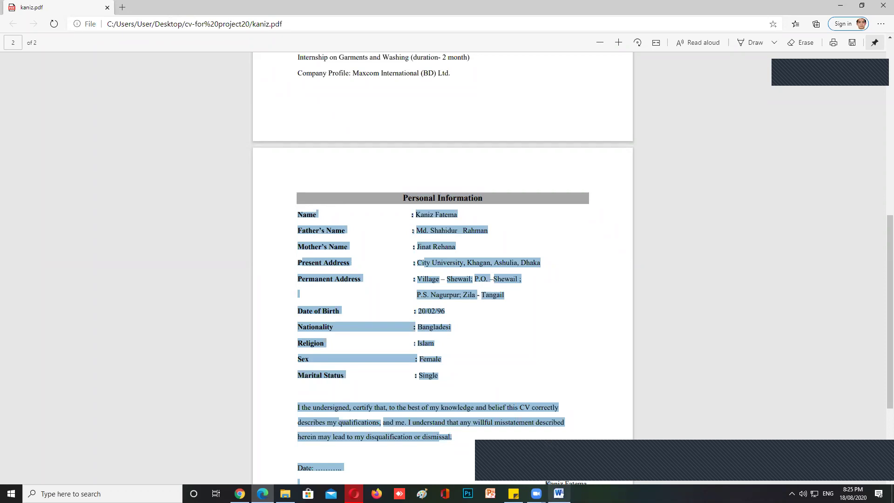
left_click(559, 494)
- Paste the personal details under Personal Information, trim the trailing text, and move Father's Name to its own line
key("ctrl+v")
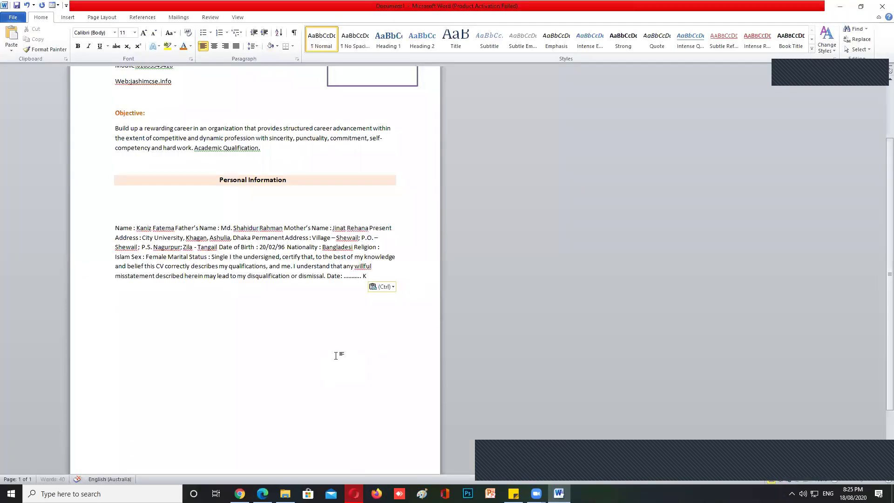
key("BackSpace")
key("BackSpace")
key("BackSpace")
key("BackSpace")
key("BackSpace")
key("BackSpace")
key("BackSpace")
key("BackSpace")
key("BackSpace")
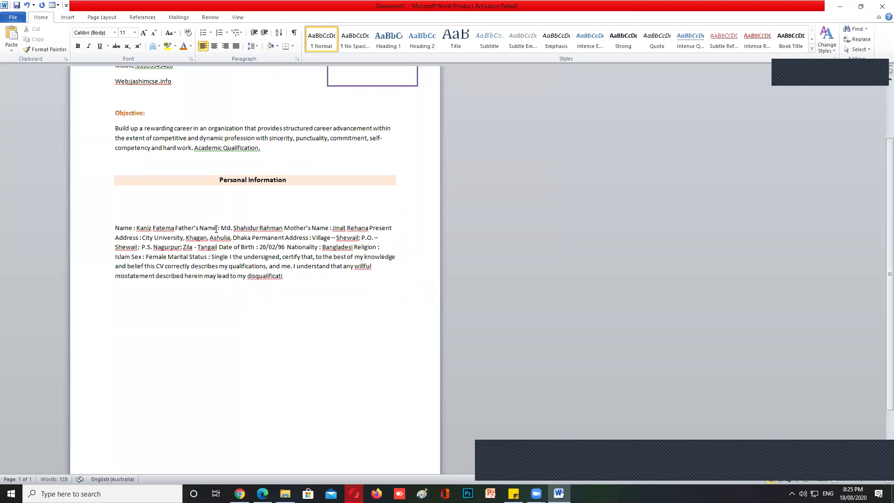
left_click(176, 228)
key("Return")
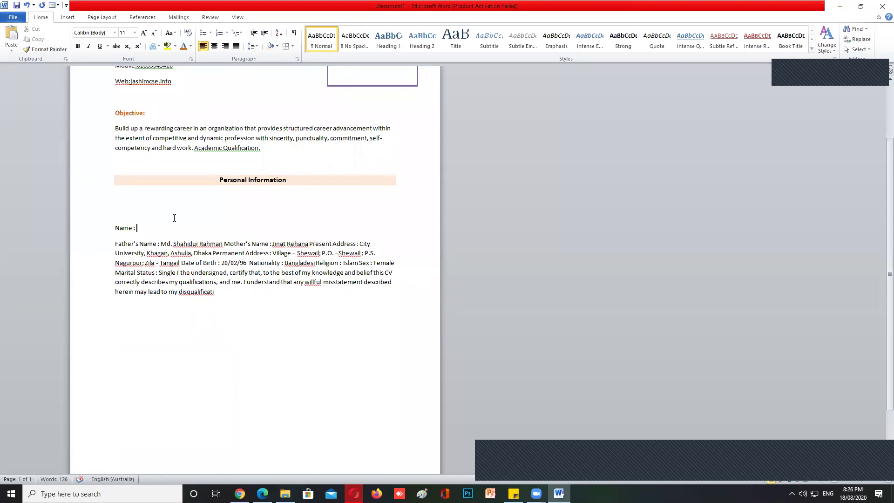
- Copy the owner's name from the top of the CV into the Name entry
scroll(174, 218, "up", 3)
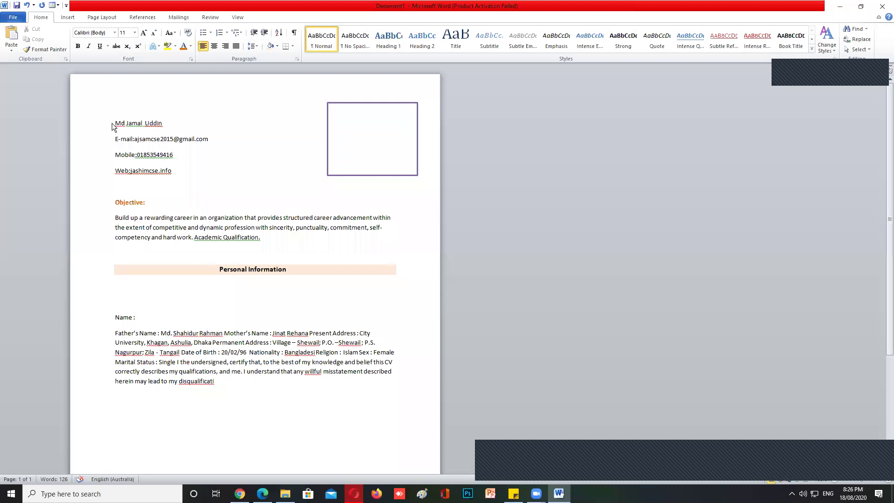
left_click(113, 127)
scroll(187, 229, "down", 2)
left_click(164, 250)
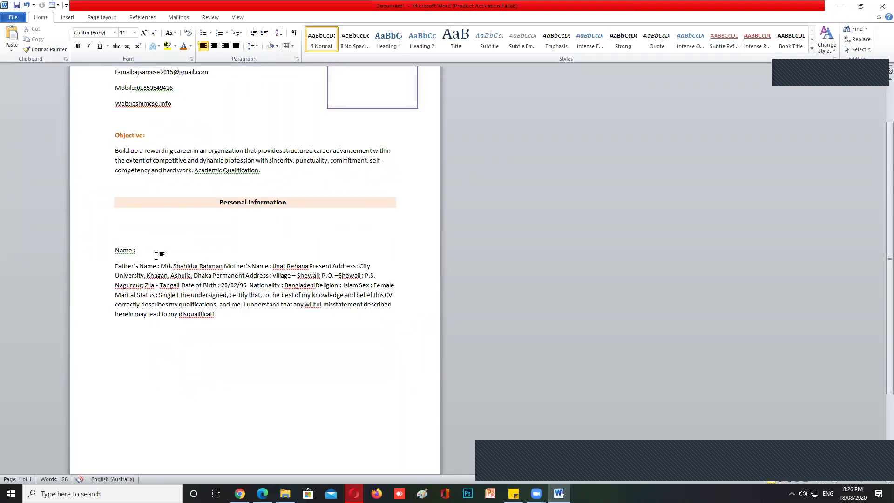
key("ctrl+v")
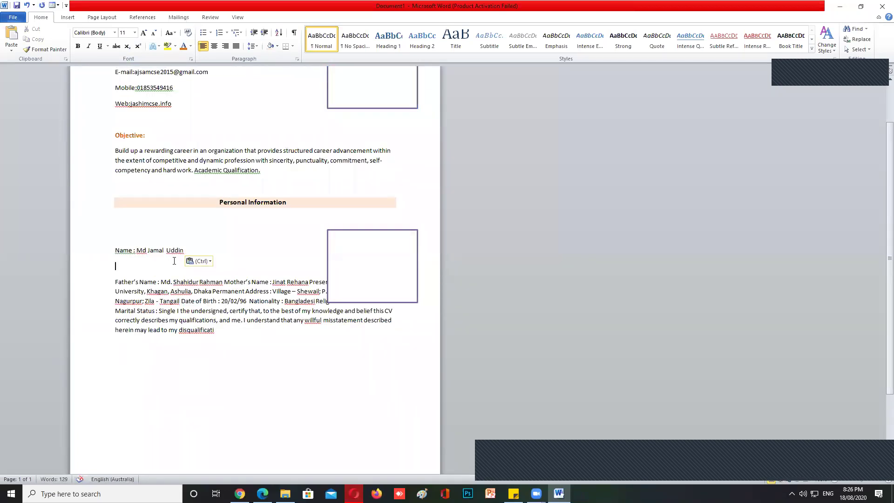
key("BackSpace")
- Cut the duplicate photo box out of the personal details area
right_click(368, 255)
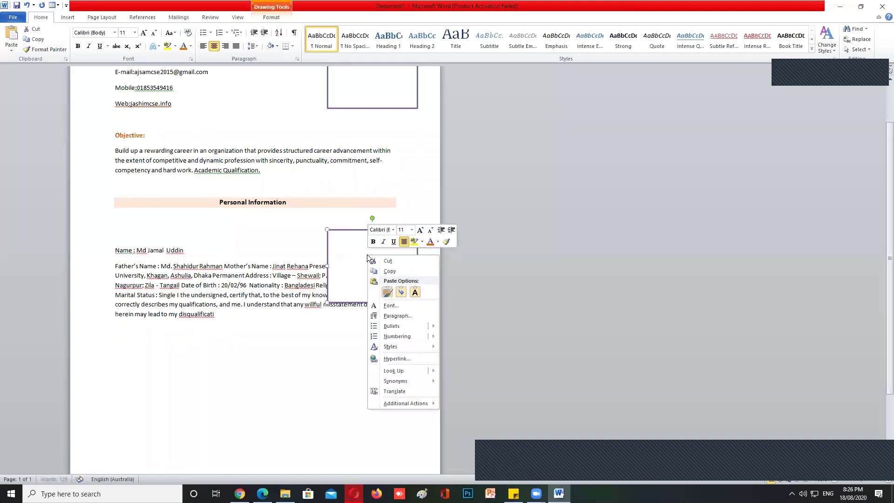
key("Escape")
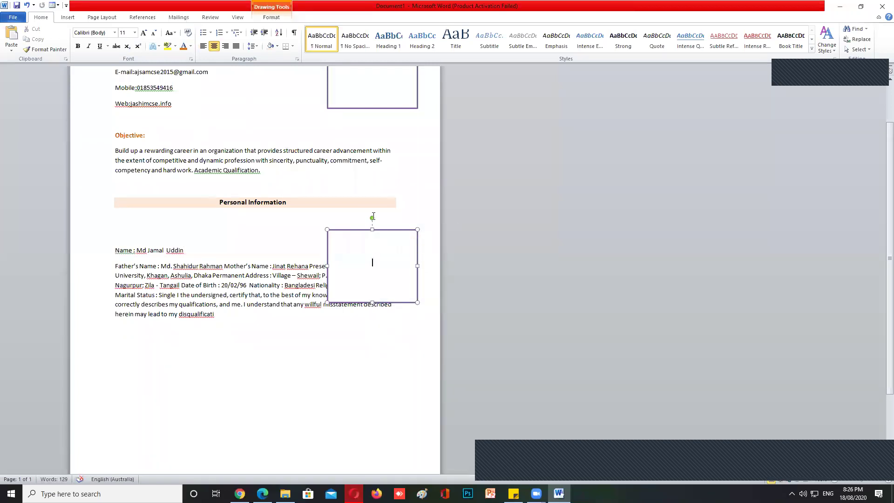
right_click(372, 229)
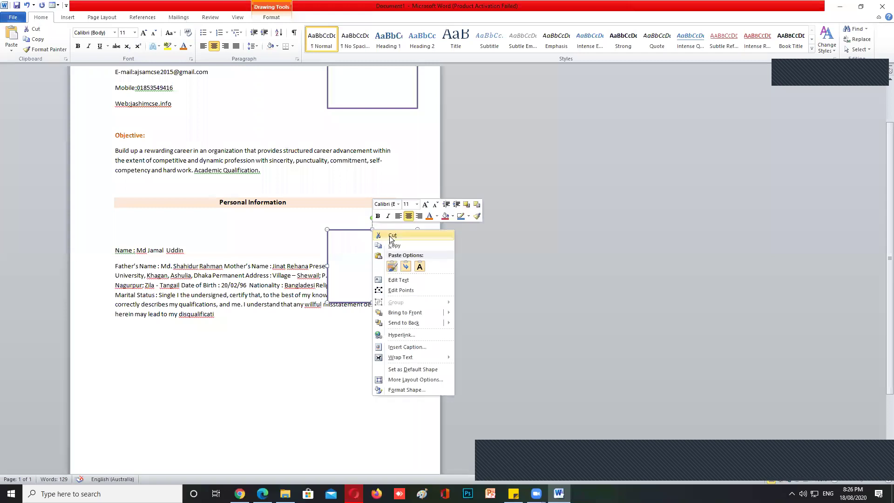
left_click(390, 233)
left_click(200, 255)
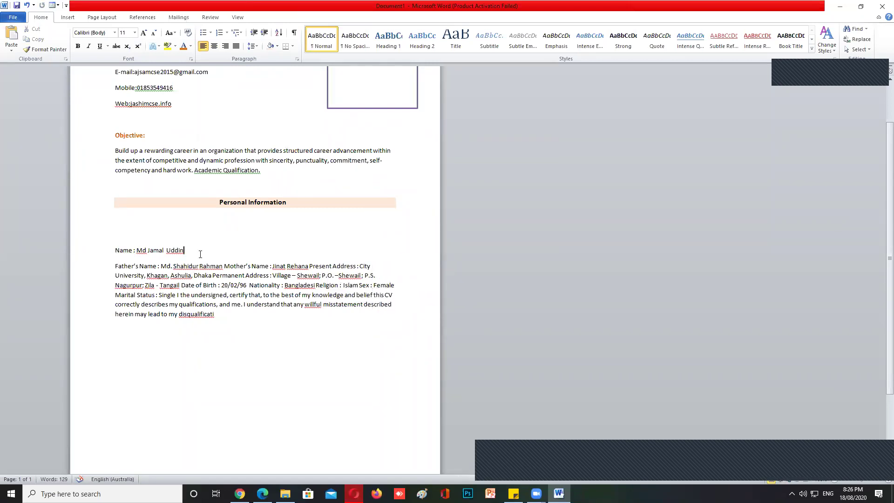
left_click(161, 266)
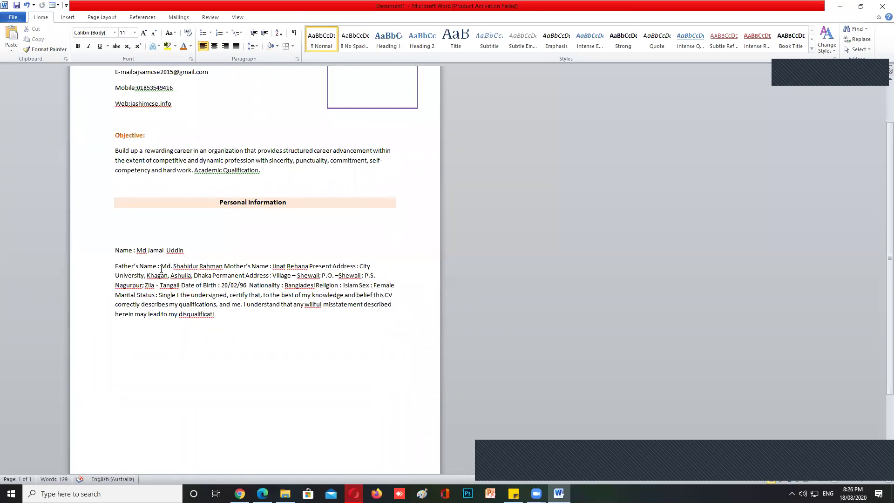
- Put Mother's Name, Present Address and Permanent Address on separate lines, and bold the Permanent Address label
left_click(225, 266)
key("Return")
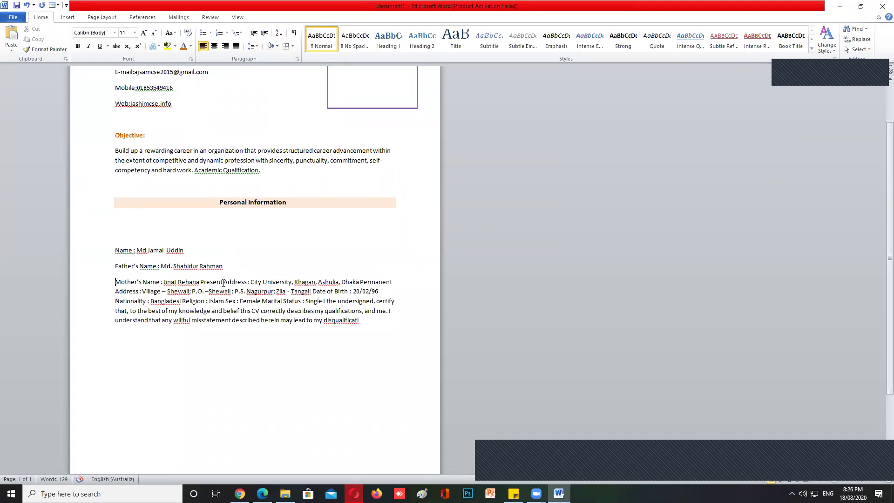
left_click(200, 282)
key("Return")
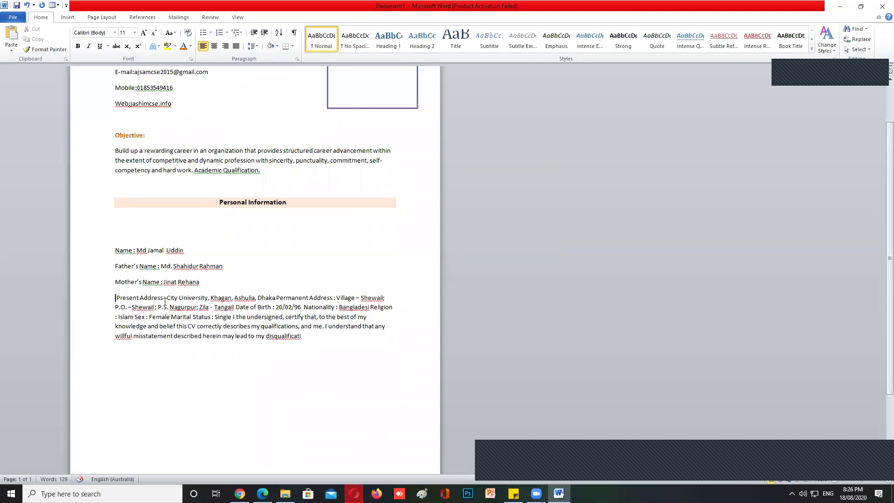
left_click(257, 298)
key("Return")
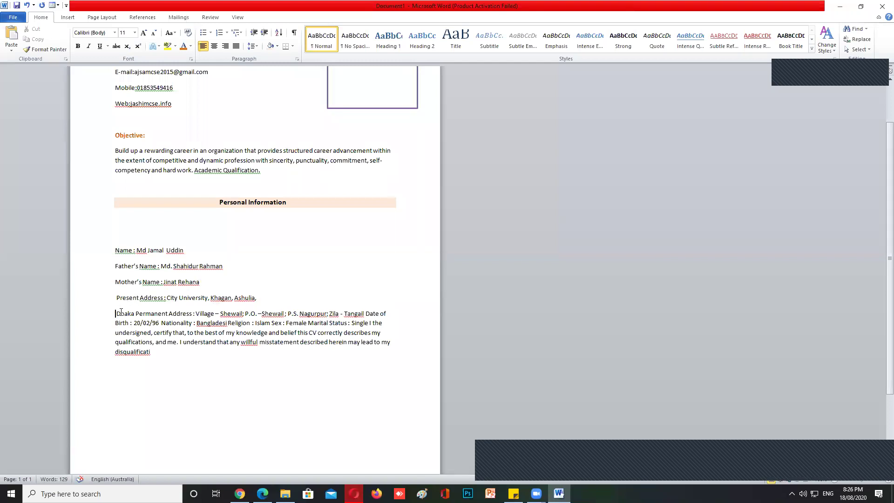
key("BackSpace")
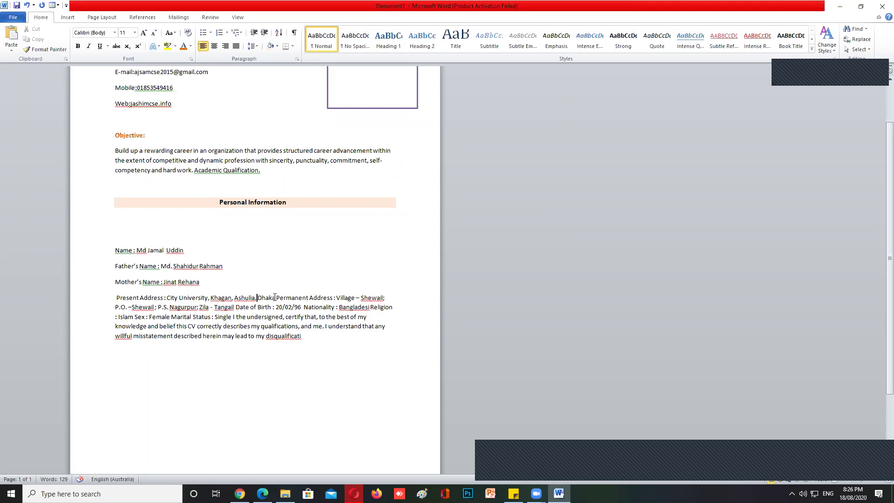
left_click(275, 298)
key("Return")
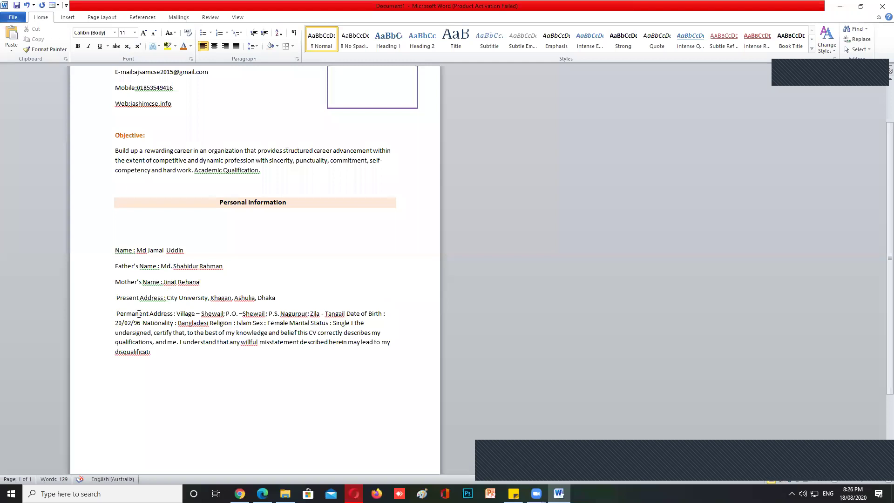
left_click_drag(117, 314, 174, 313)
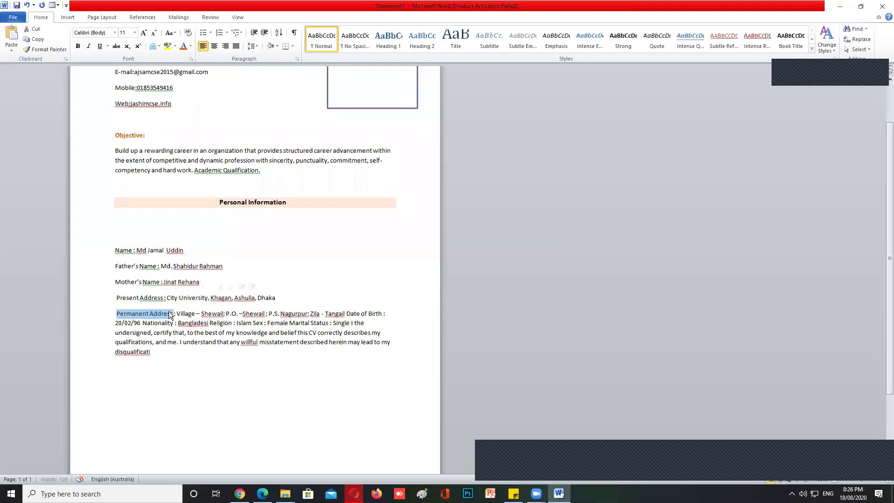
left_click(77, 47)
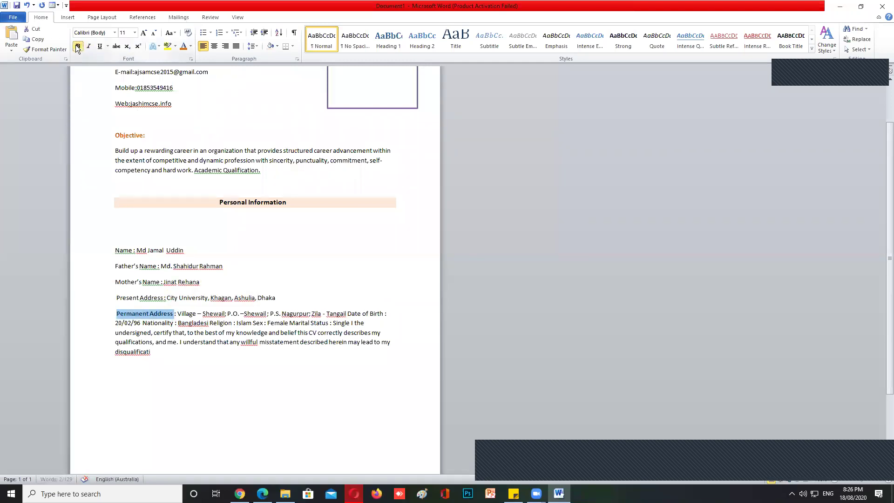
left_click(210, 362)
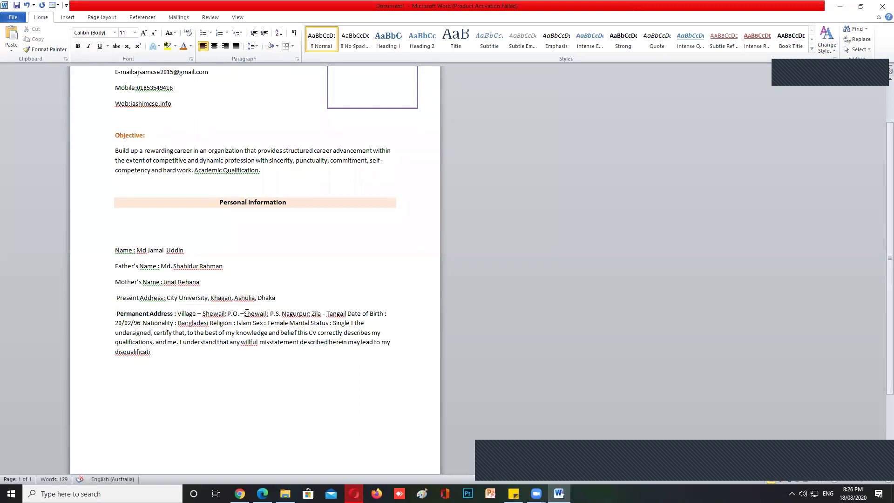
- Break the P.O., P.S. Nagurpur, Zila - Tangail and Date of Birth parts onto separate lines
left_click(227, 314)
key("Return")
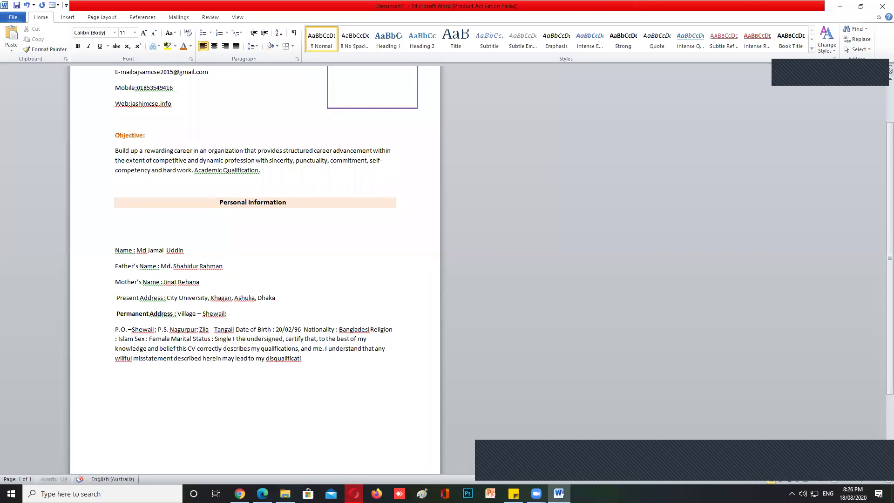
left_click(158, 330)
key("Return")
left_click(157, 345)
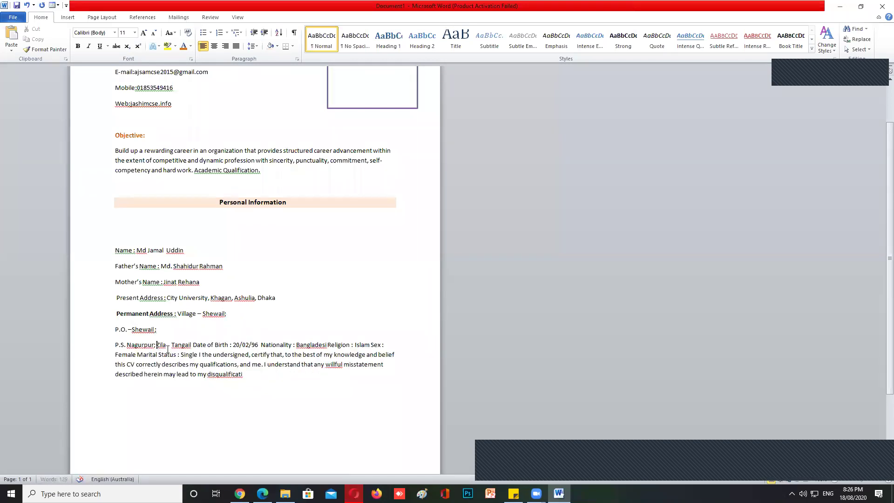
key("Return")
left_click(151, 362)
key("Return")
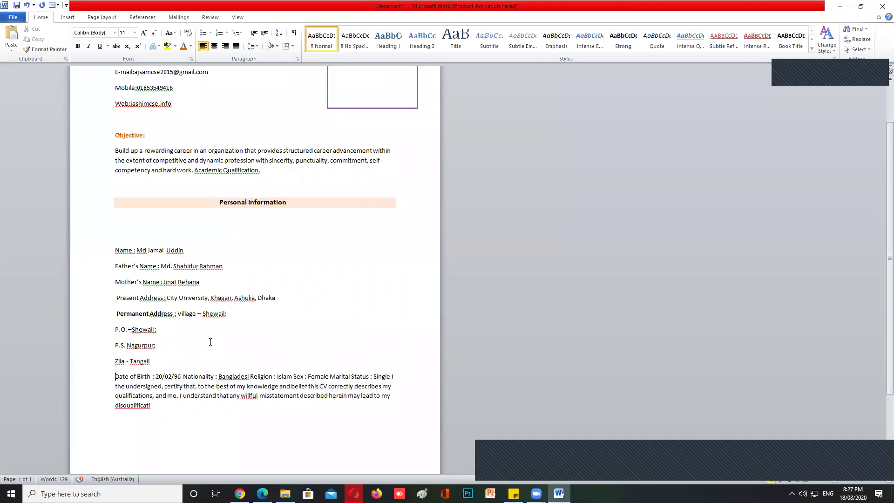
- Join Zila - Tangail and P.S. Nagurpur back onto the P.O. address line
scroll(211, 342, "down", 1)
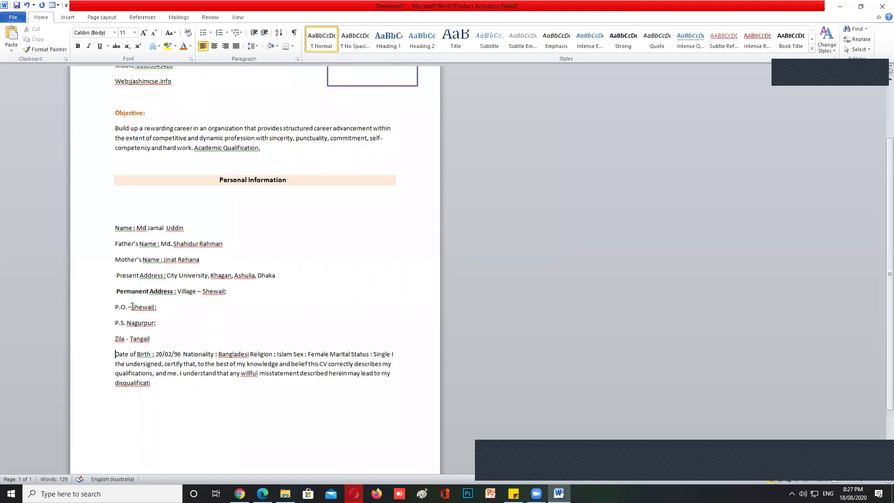
left_click(115, 340)
key("BackSpace")
left_click(115, 323)
key("BackSpace")
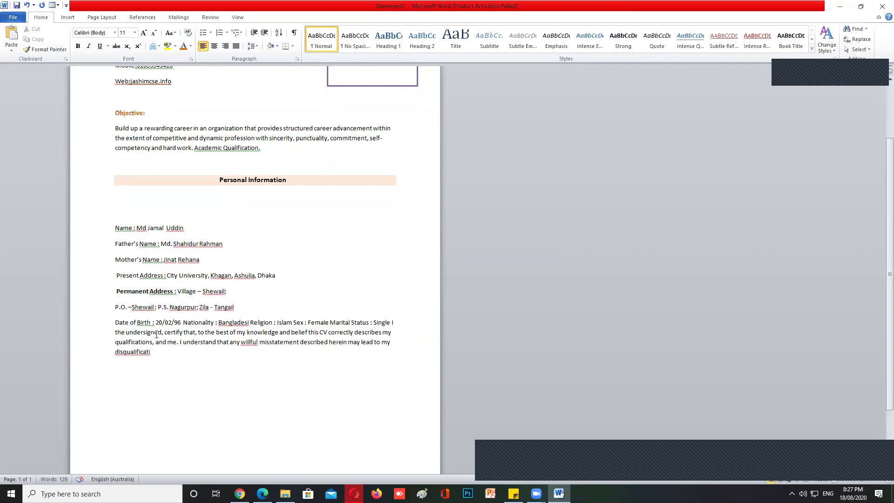
key("Down")
key("Left")
key("Left")
key("Left")
- Put Nationality, Religion : Islam, Sex : Female and Marital Status on separate lines
left_click(183, 324)
key("Return")
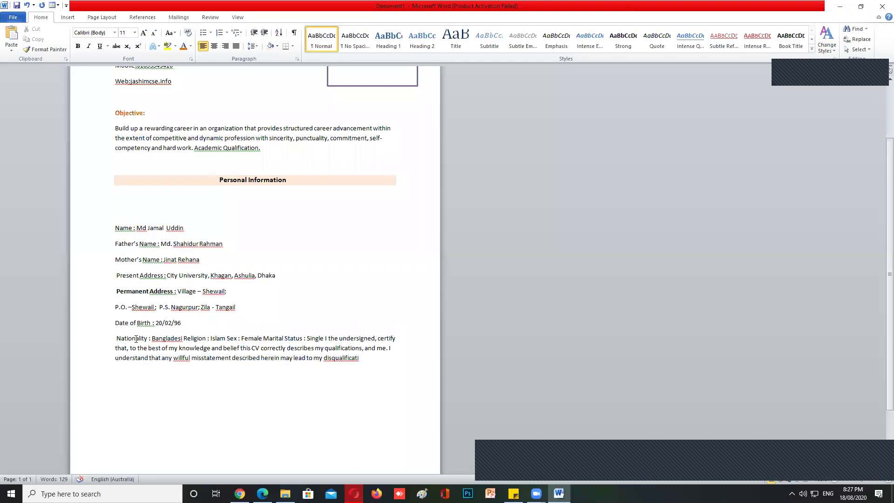
left_click(183, 339)
key("Return")
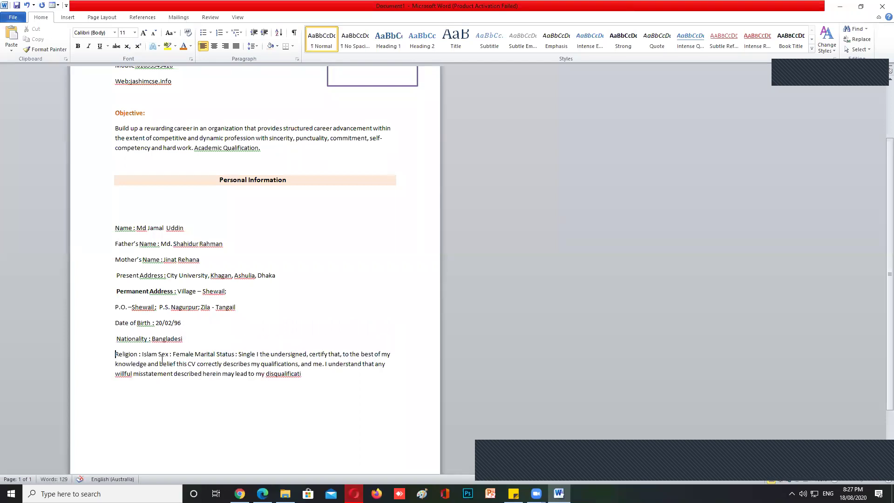
left_click(158, 354)
key("Return")
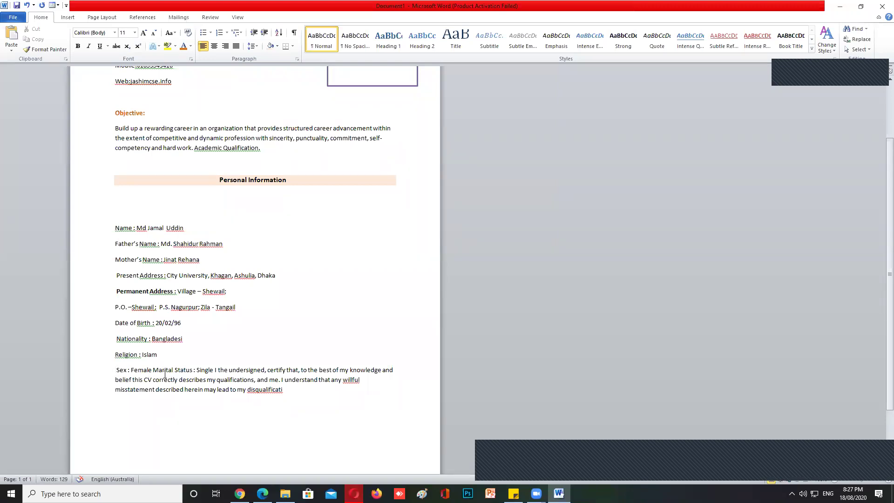
left_click(152, 371)
key("Return")
- Make the declaration its own paragraph and delete 'the' before 'undersigned'
scroll(173, 380, "down", 1)
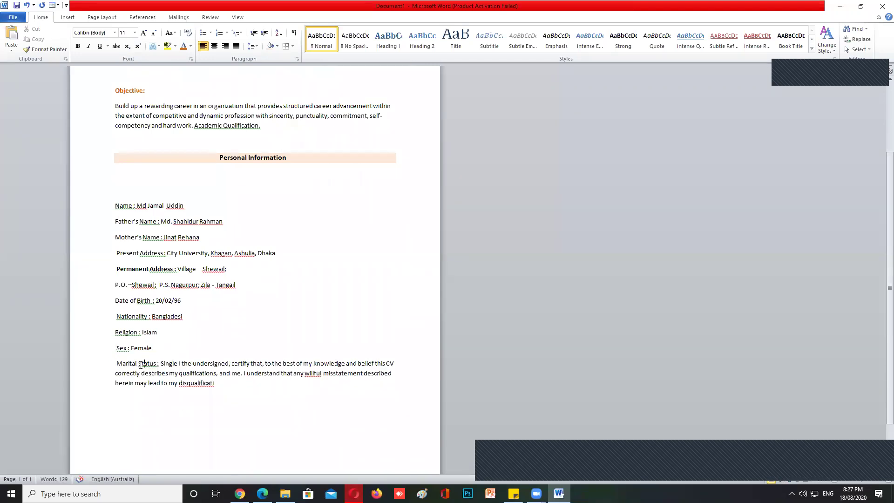
left_click(178, 364)
key("Return")
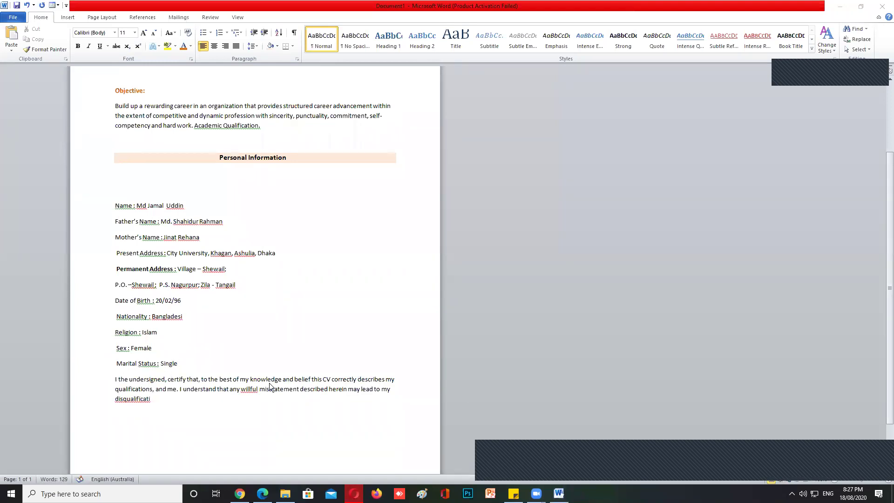
left_click(182, 361)
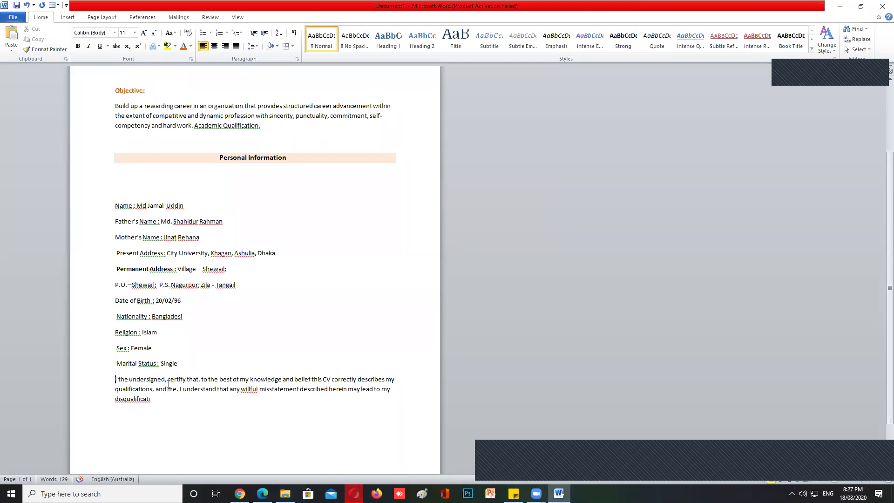
scroll(177, 374, "up", 1)
scroll(179, 385, "down", 1)
key("BackSpace")
key("BackSpace")
key("BackSpace")
key("BackSpace")
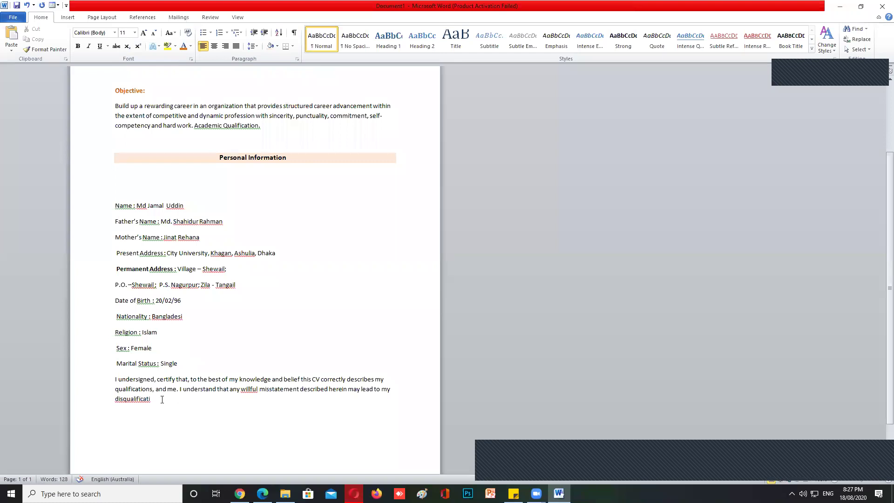
- Add a blank line below the declaration
scroll(226, 264, "up", 3)
scroll(227, 264, "up", 2)
scroll(219, 218, "down", 5)
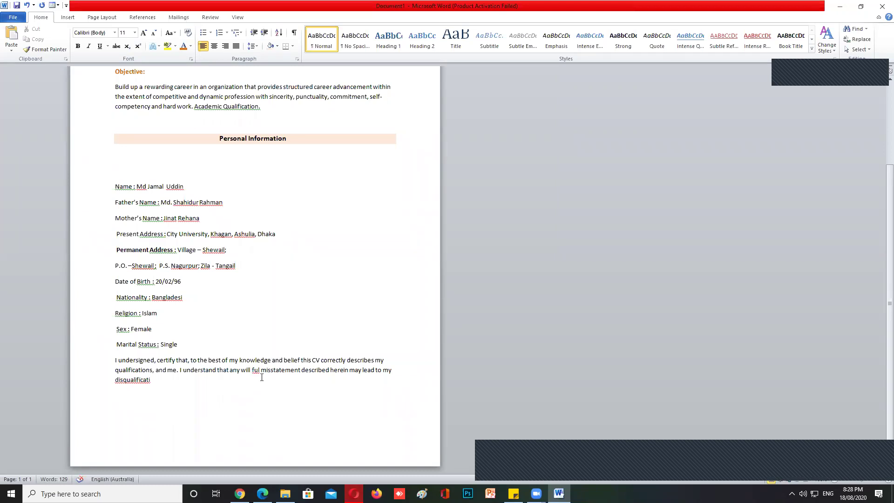
scroll(189, 340, "up", 2)
scroll(188, 340, "down", 2)
left_click(188, 342)
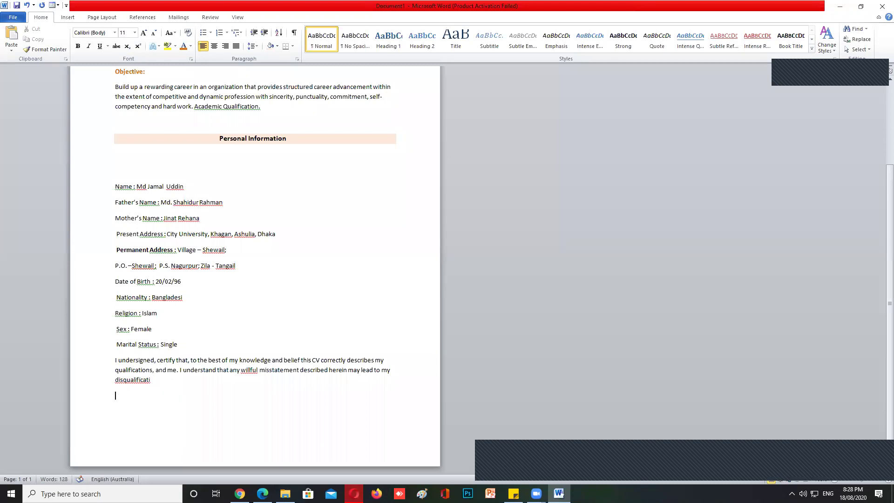
key("Return")
mouse_move(262, 494)
left_click(265, 466)
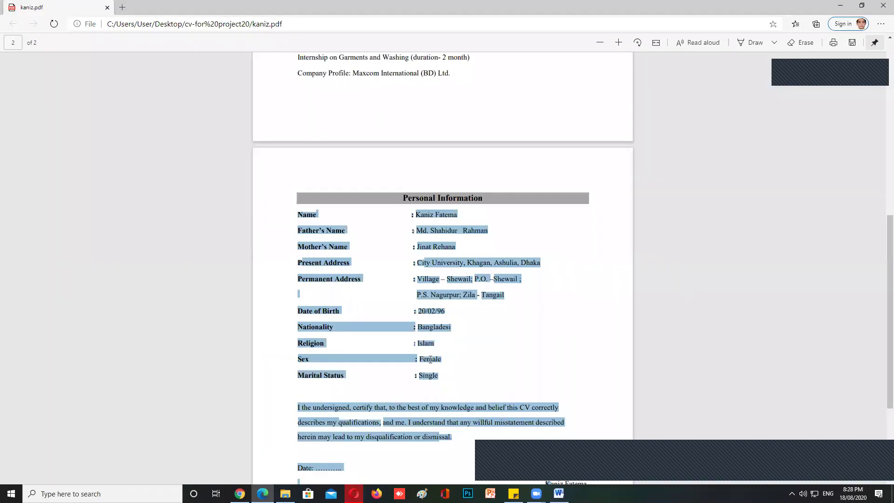
scroll(365, 359, "down", 3)
left_click(430, 327)
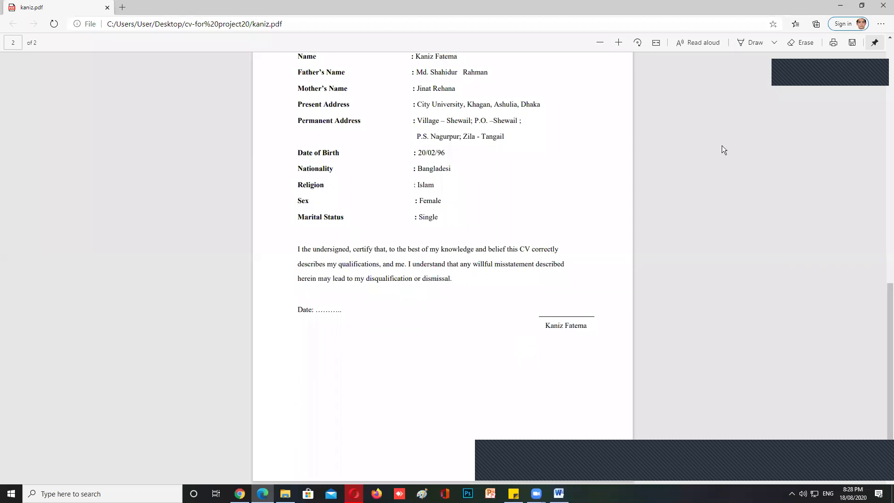
key("alt+Tab")
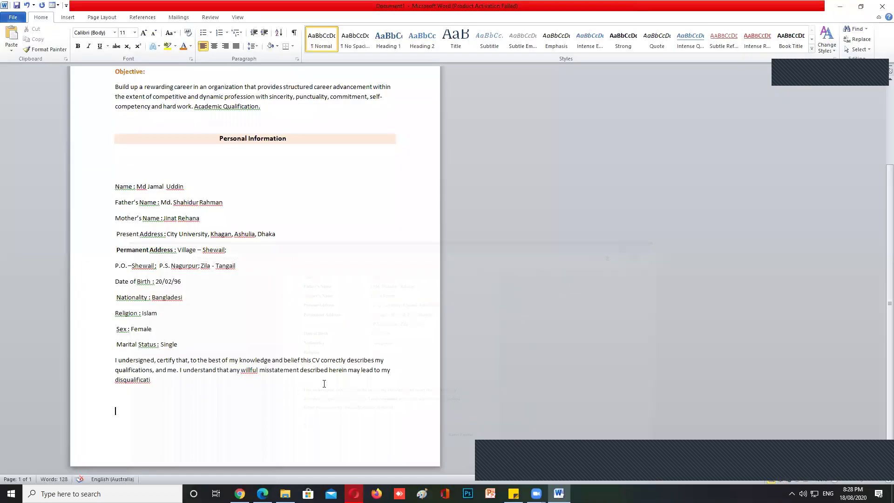
- Type the closing line 'Date...03/05/2020' with a 'Signiture...' placeholder at its right end
type("dAT")
key("BackSpace")
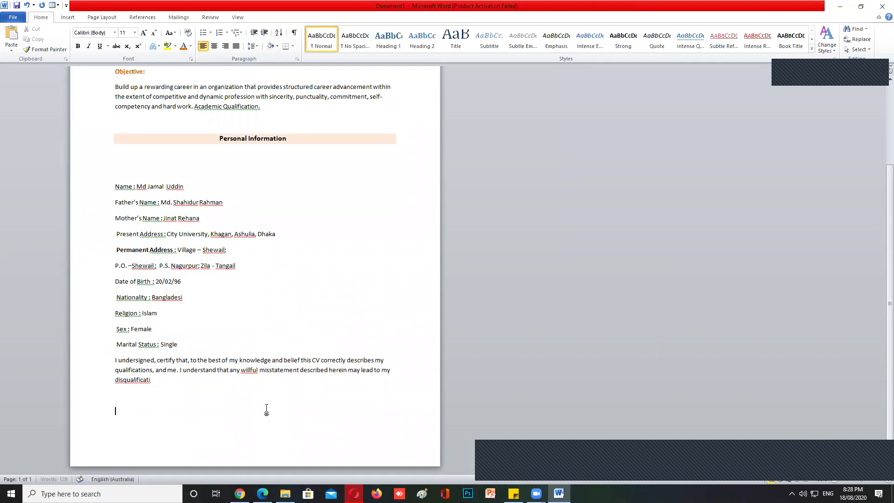
type("T")
key("BackSpace")
key("BackSpace")
key("BackSpace")
type("D")
type("ate")
type(".")
type("/")
type(".")
type("/")
type("..")
type("..")
type("2020")
left_click(134, 411)
type("03")
left_click(162, 411)
type("05")
left_click(322, 410)
type("sgniture")
type(".........")
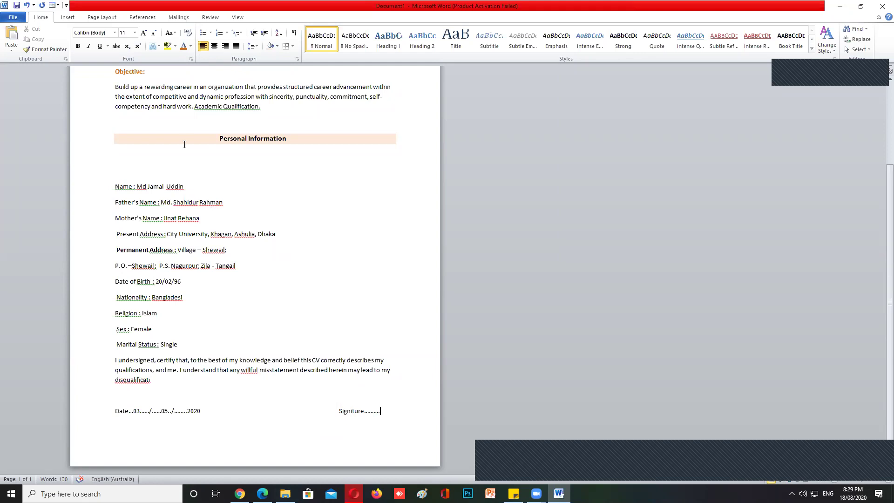
- Try inserting signiture.png from Desktop\Gov Job, dismiss the import error, and minimize Word
left_click(67, 17)
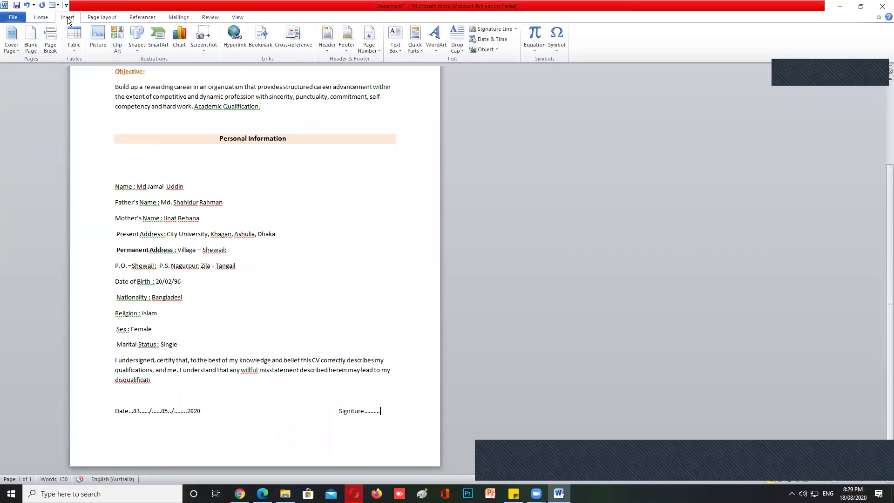
left_click(78, 44)
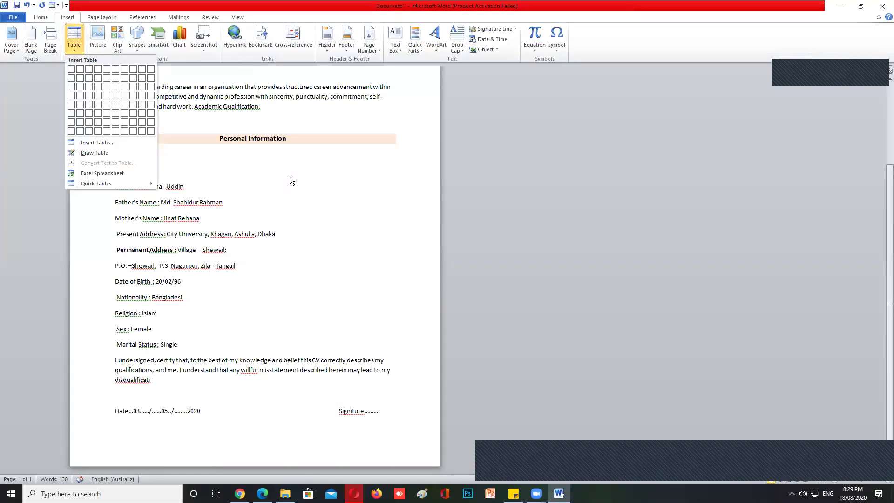
left_click(162, 87)
left_click(101, 46)
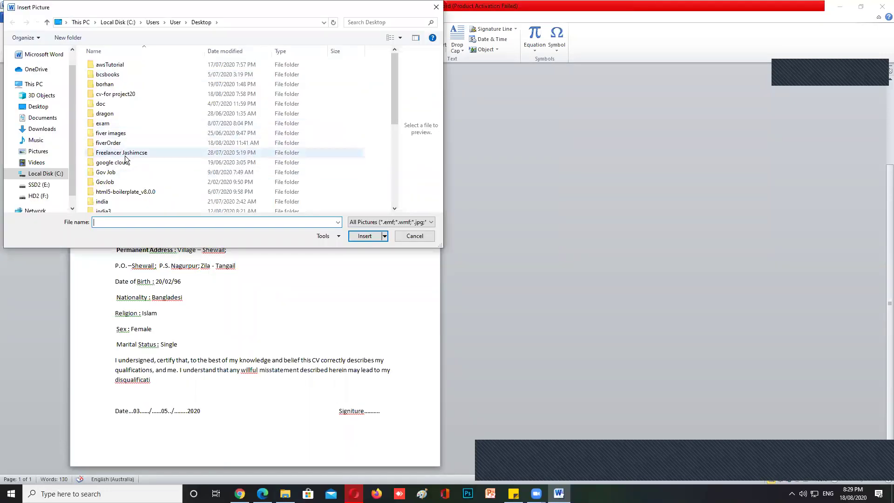
double_click(126, 170)
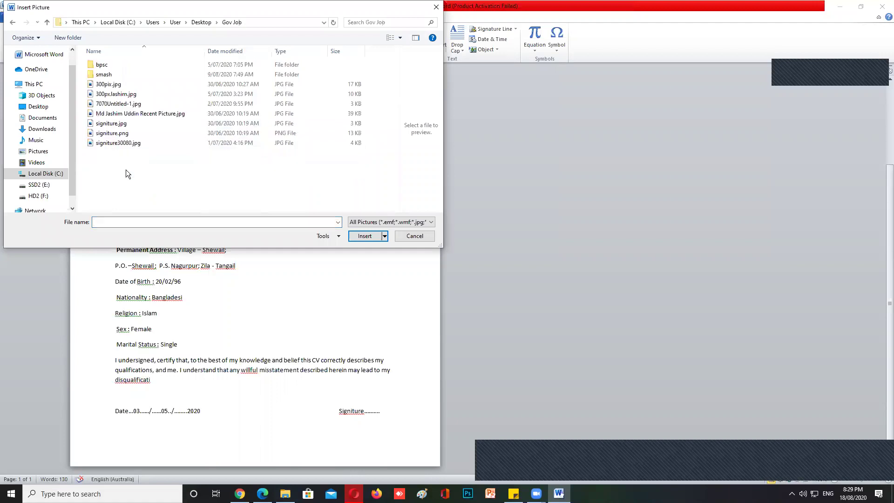
double_click(117, 134)
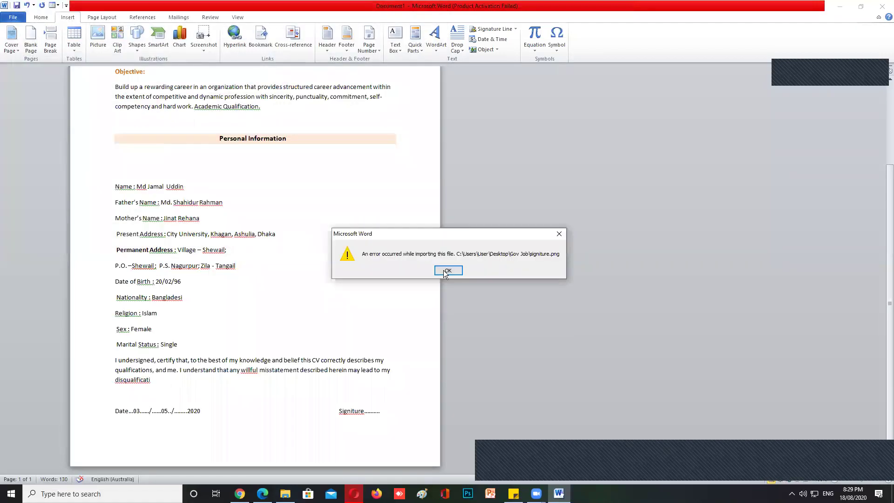
left_click(448, 269)
left_click(839, 7)
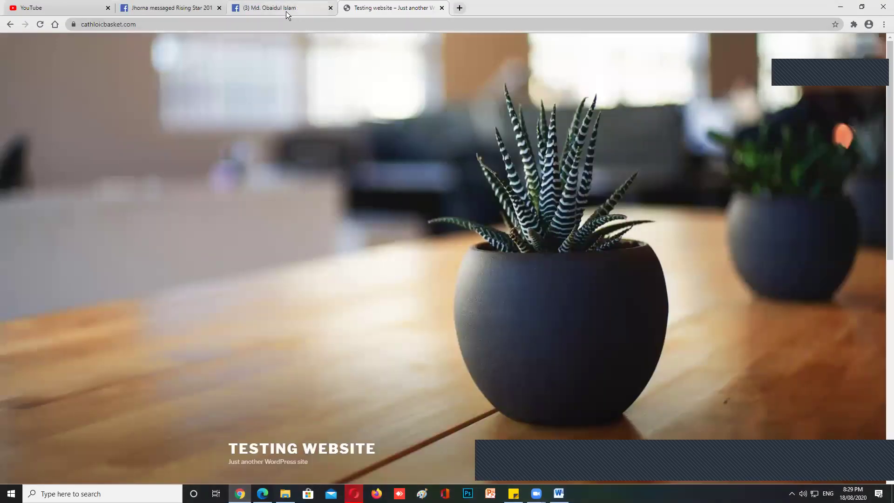
- Bring the Word CV back from Chrome and review its text from the name line down
left_click(834, 13)
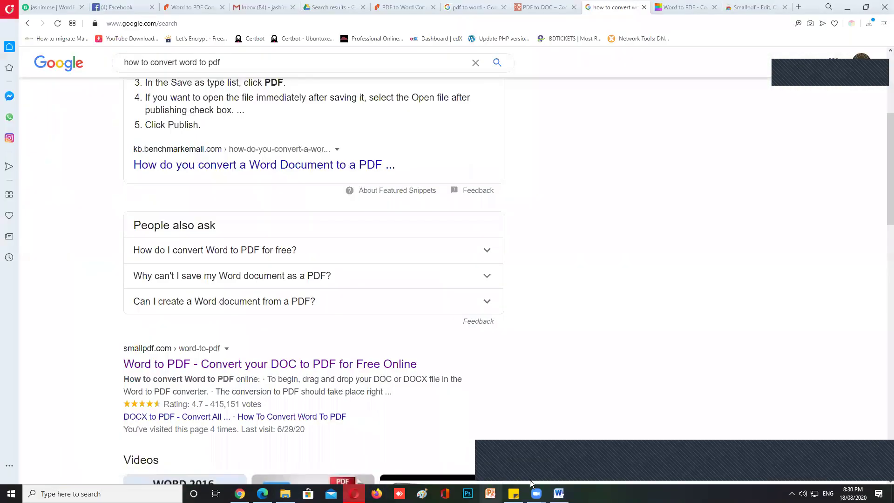
left_click(523, 479)
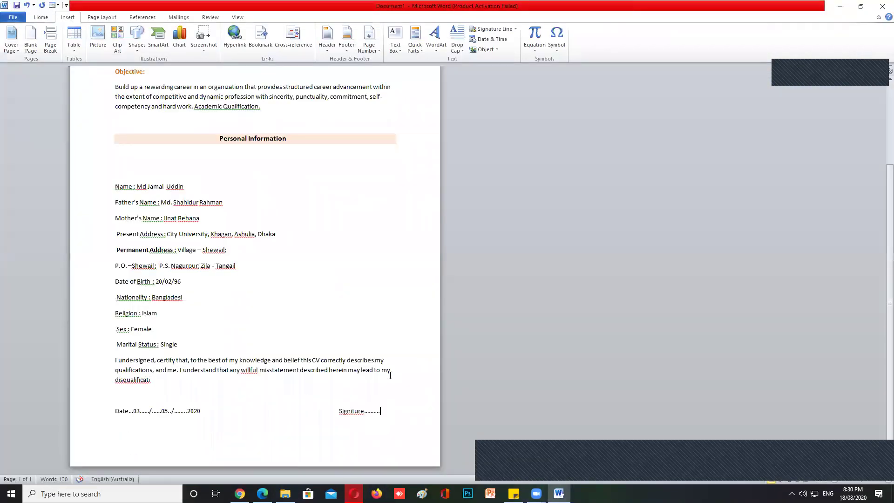
scroll(399, 331, "up", 5)
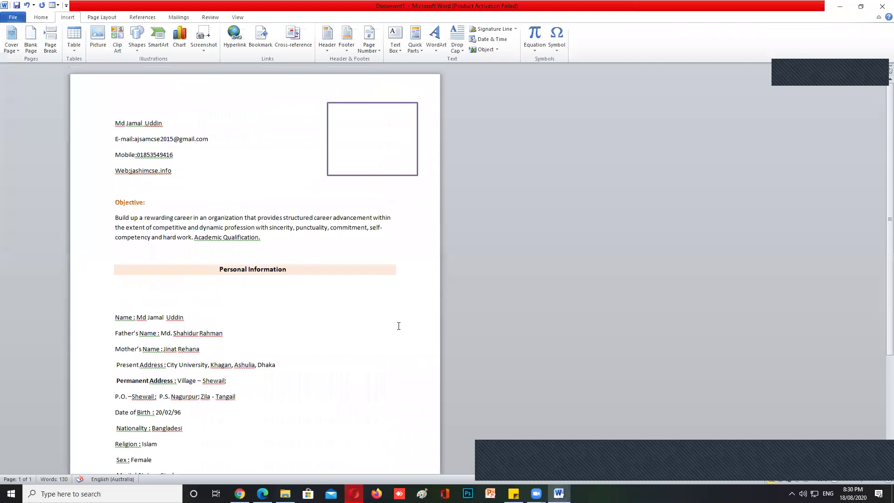
scroll(134, 190, "down", 4)
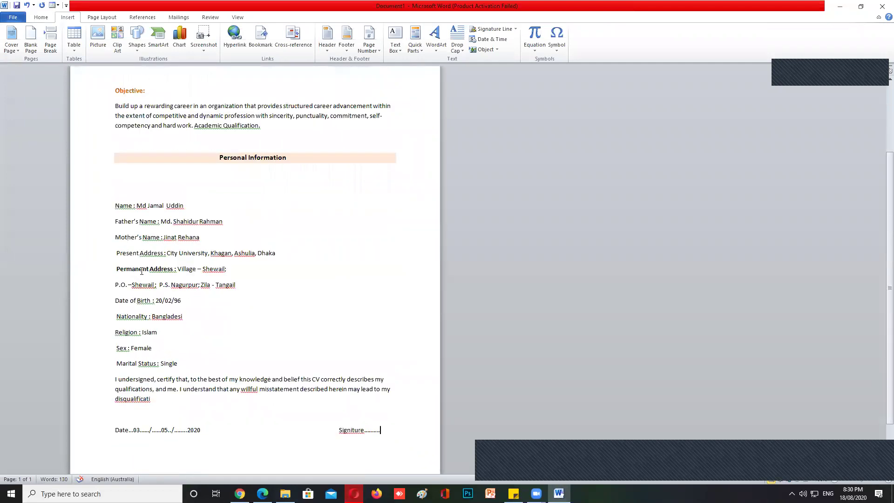
scroll(142, 272, "up", 4)
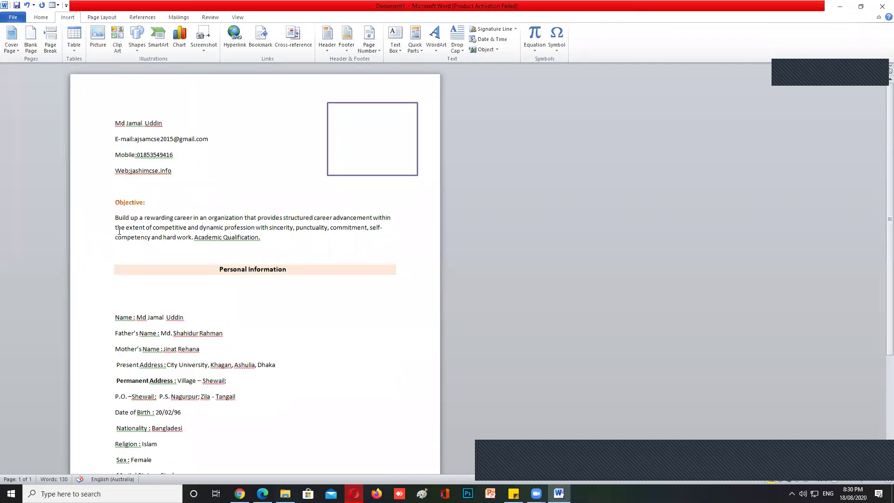
mouse_move(110, 125)
left_mouse_down()
mouse_move(278, 477)
mouse_move(329, 348)
left_mouse_up()
left_click(357, 307)
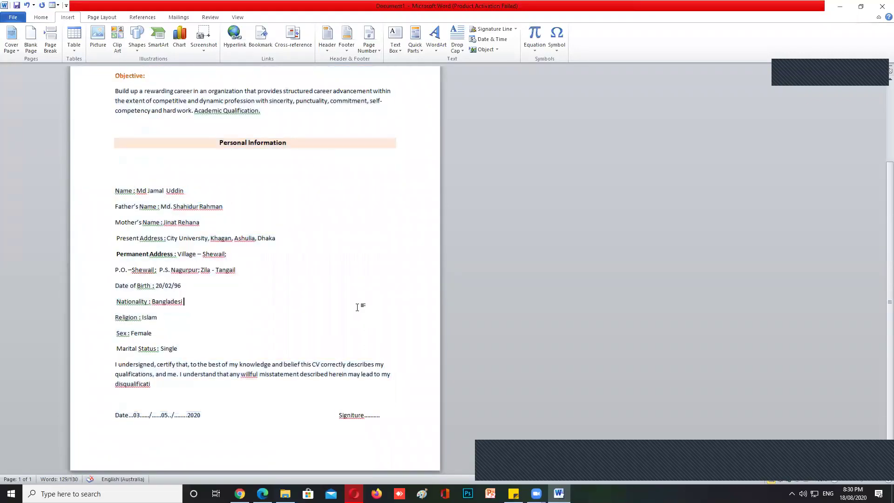
scroll(358, 306, "up", 2)
scroll(351, 294, "down", 2)
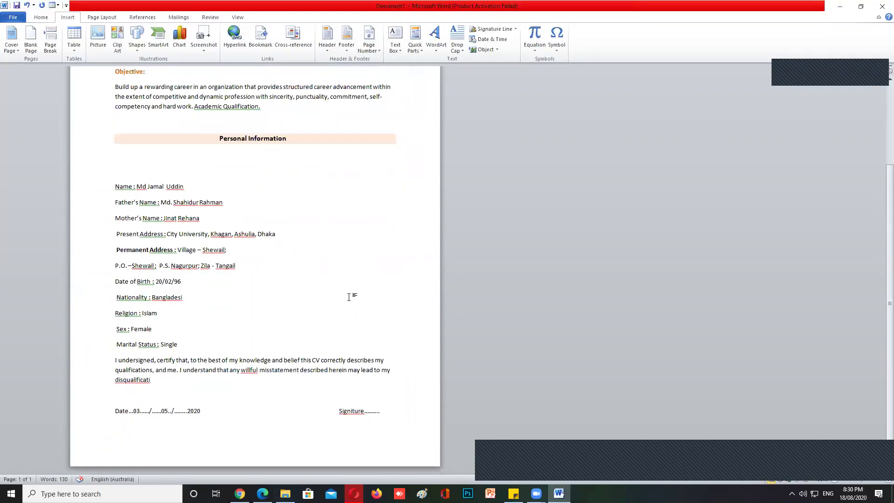
scroll(351, 298, "up", 3)
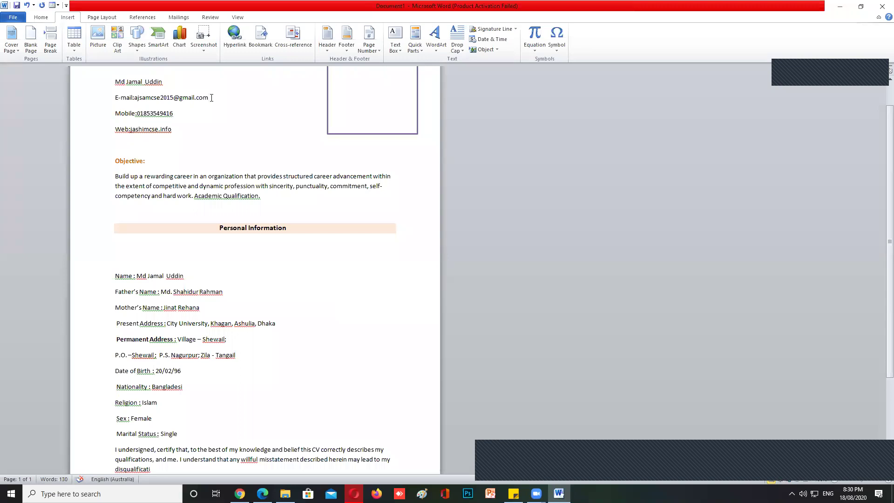
scroll(225, 262, "up", 1)
- Correct the misspelled 'Signiture' beside the date line to 'Signature' via spelling suggestions
left_click(379, 154)
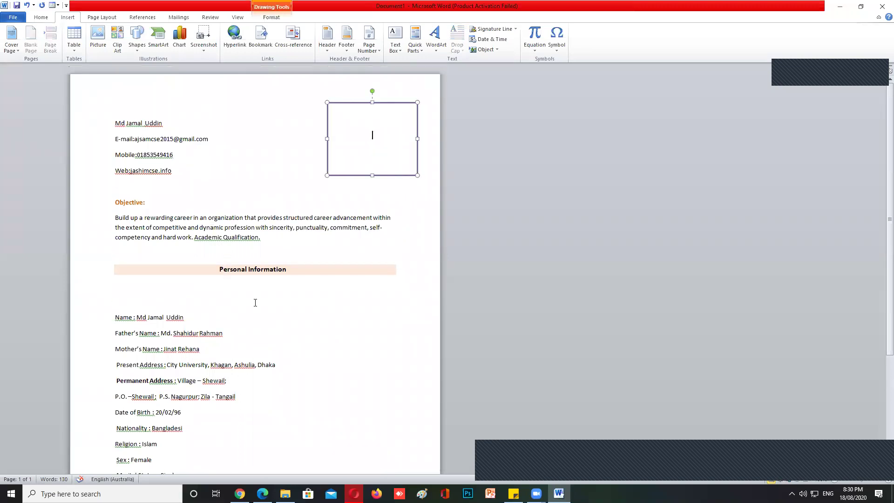
scroll(256, 301, "down", 2)
scroll(258, 302, "down", 1)
scroll(261, 304, "up", 3)
scroll(261, 304, "down", 3)
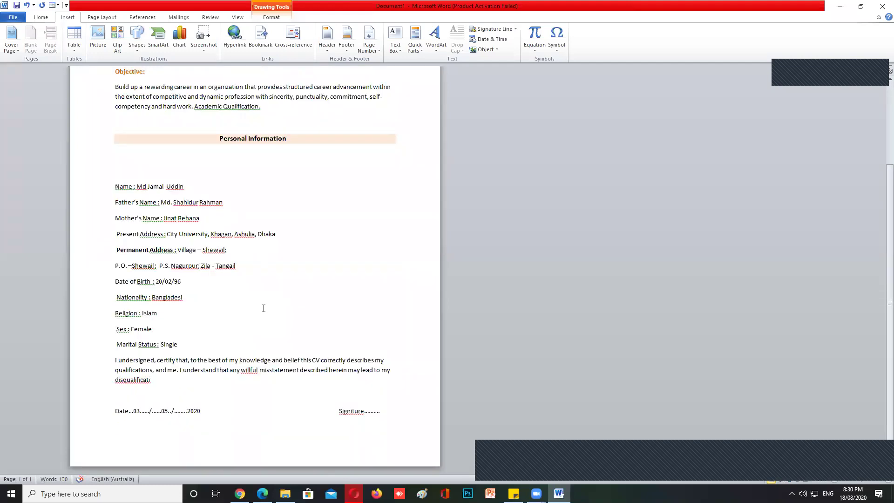
scroll(264, 308, "up", 3)
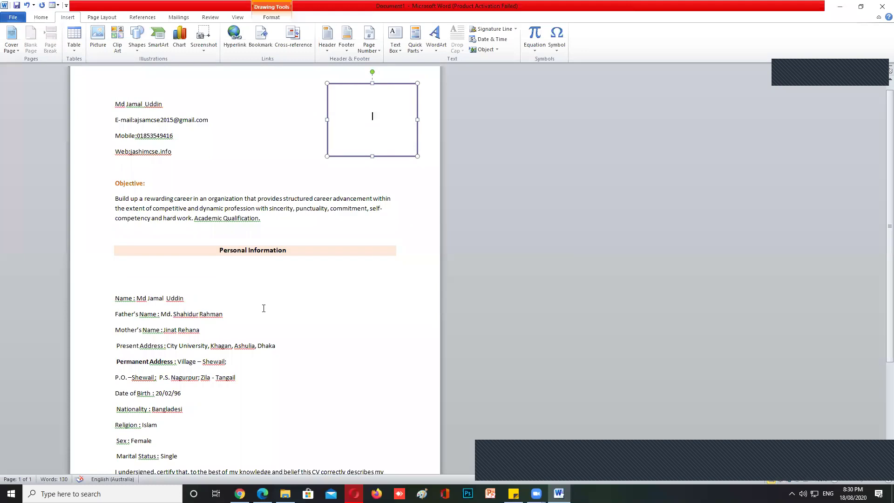
scroll(264, 309, "down", 3)
right_click(349, 433)
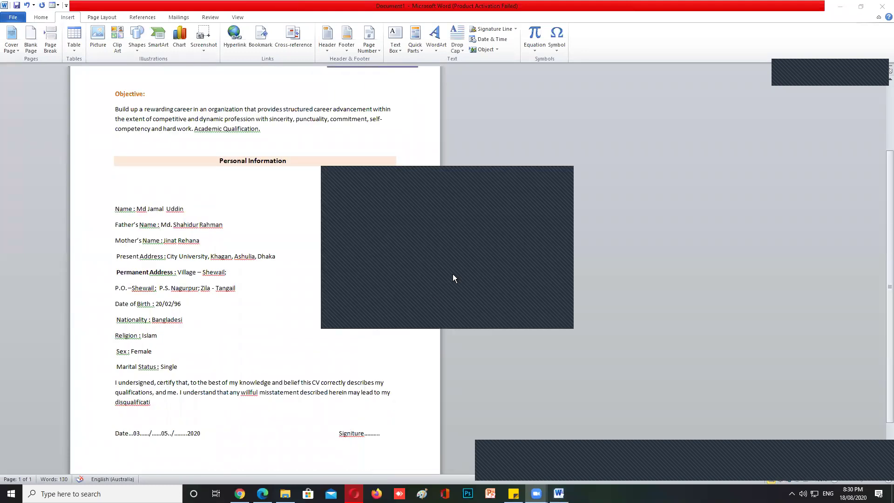
right_click(354, 433)
left_click(393, 298)
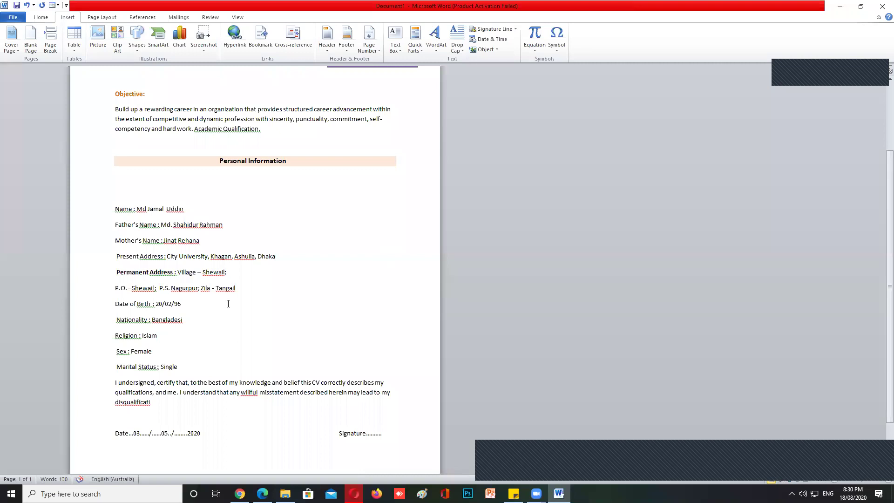
scroll(229, 303, "up", 3)
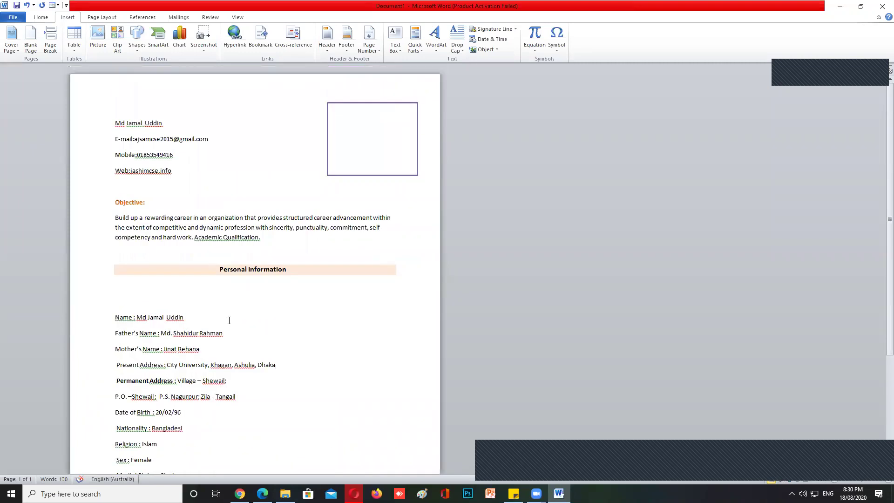
scroll(230, 326, "down", 3)
scroll(229, 326, "up", 3)
- Select the Objective heading and paragraph, glancing at the Google results in the browser
left_click_drag(116, 217, 261, 238)
left_click(354, 493)
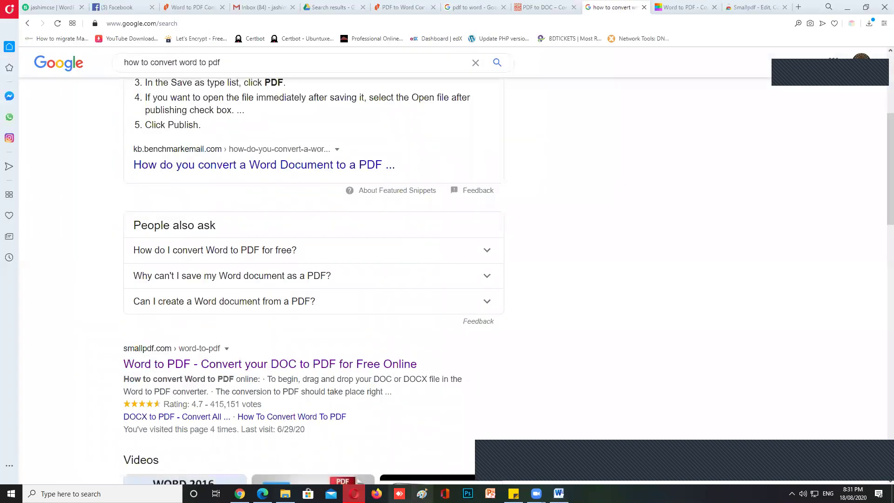
left_click(559, 494)
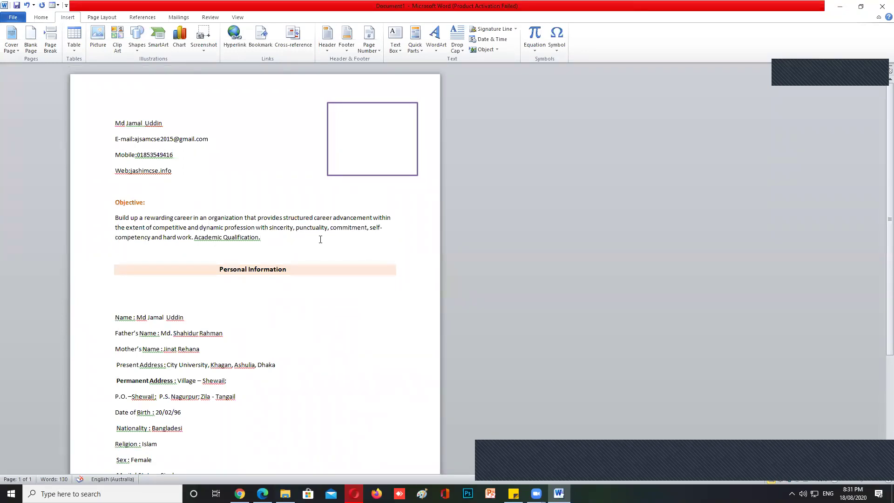
mouse_move(116, 202)
left_mouse_down()
mouse_move(272, 247)
mouse_move(105, 217)
left_mouse_up()
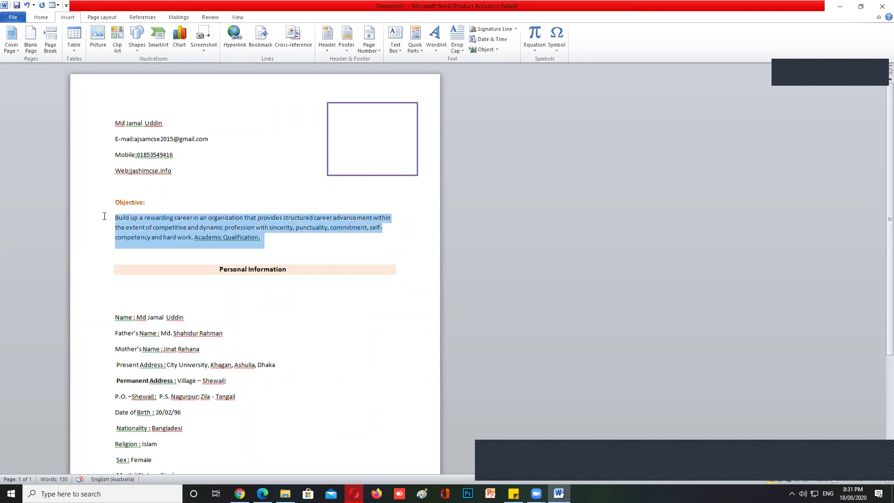
left_click(269, 246)
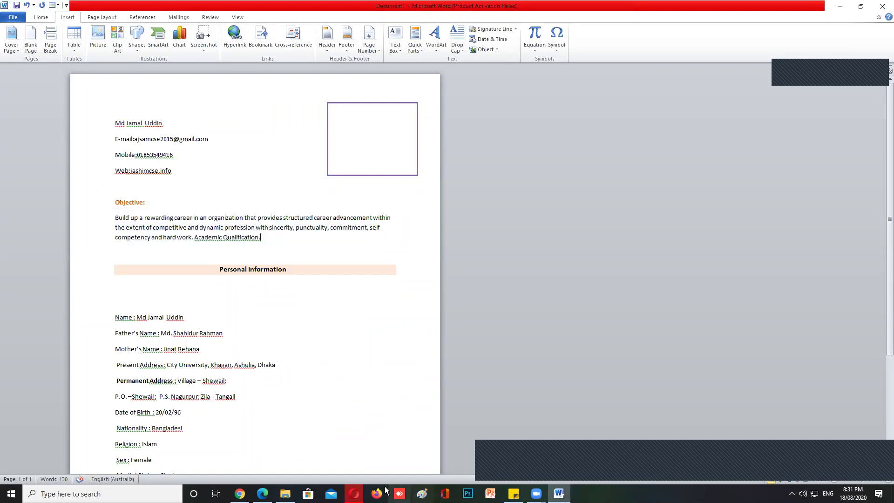
- Open a new Opera tab and select the word 'career' in the CV's Objective
left_click(358, 493)
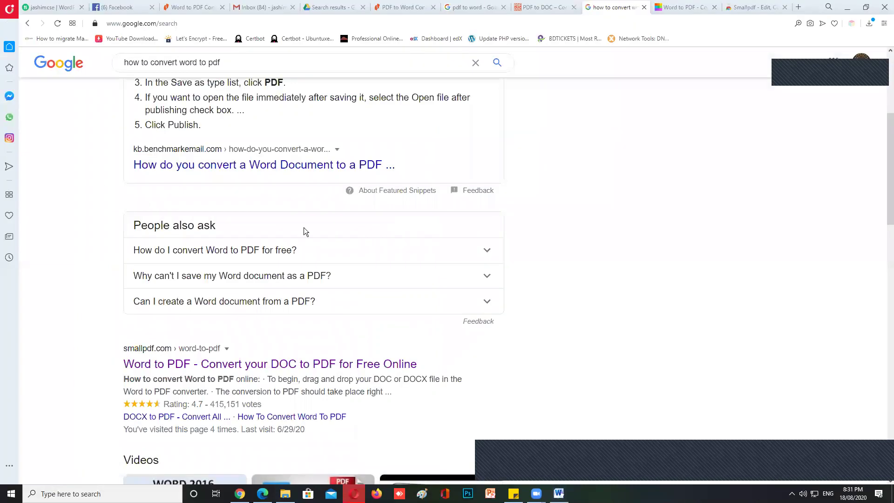
left_click(799, 7)
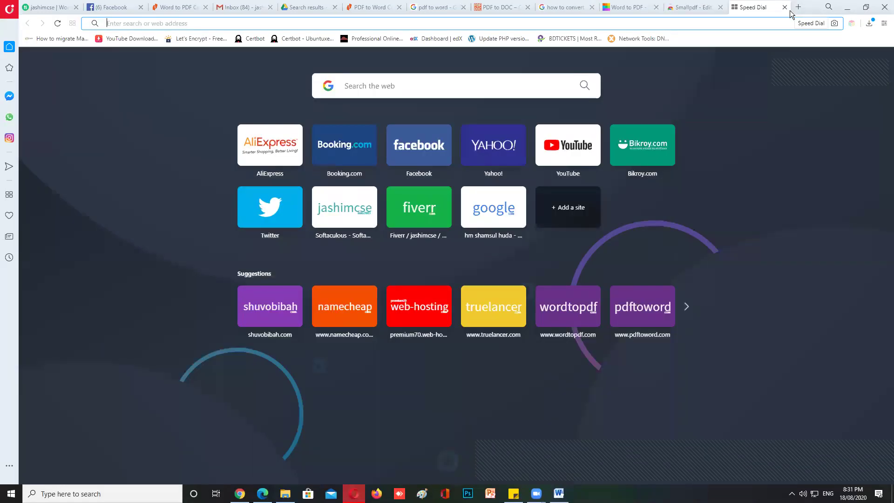
type("care")
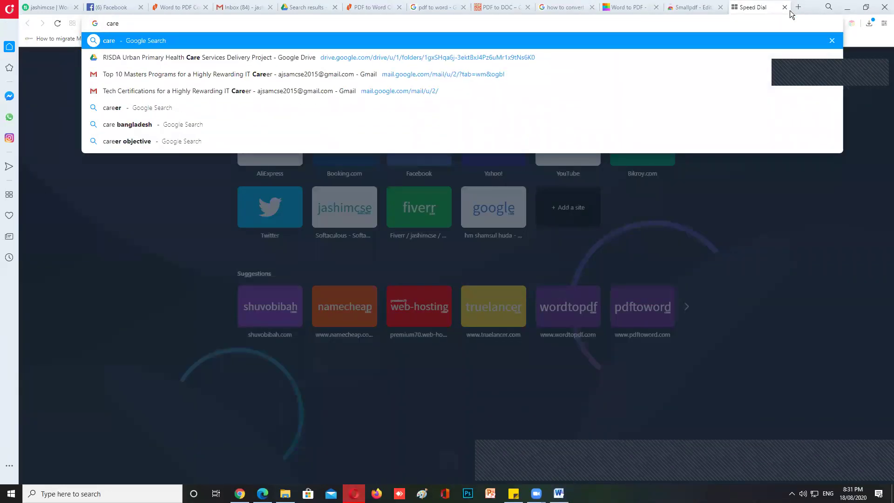
type("re")
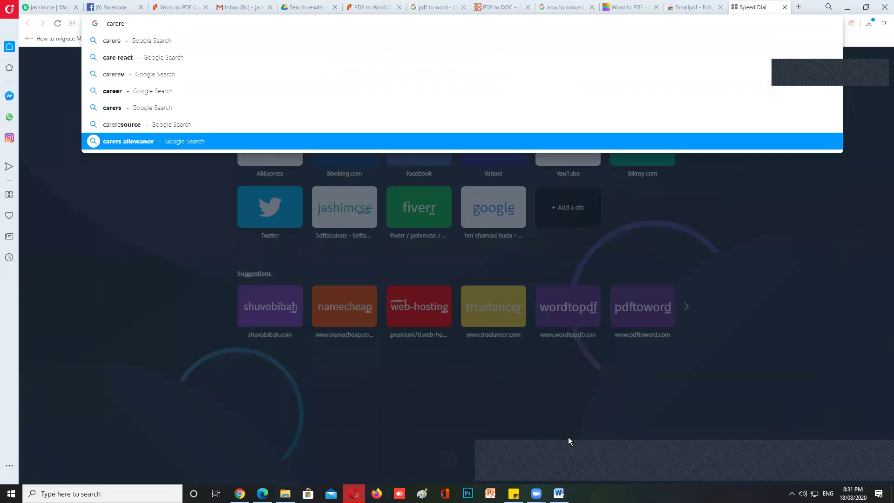
left_click(558, 494)
left_click_drag(121, 204, 151, 200)
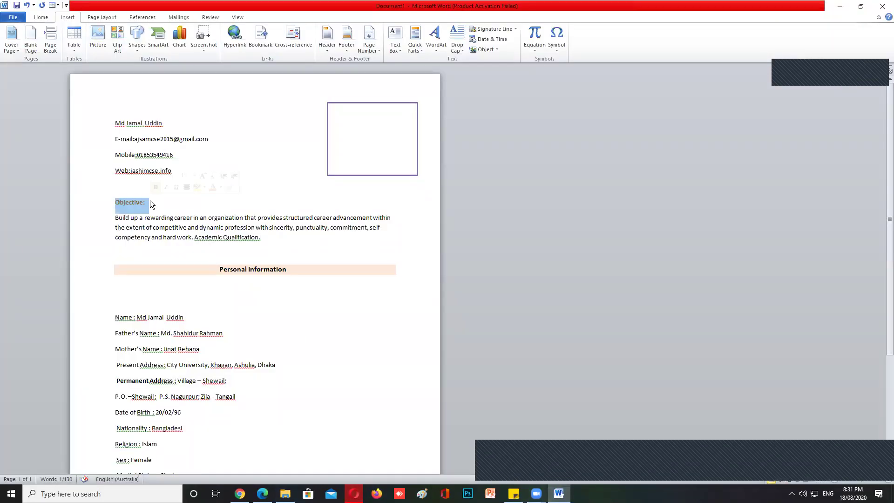
left_click_drag(175, 215, 191, 220)
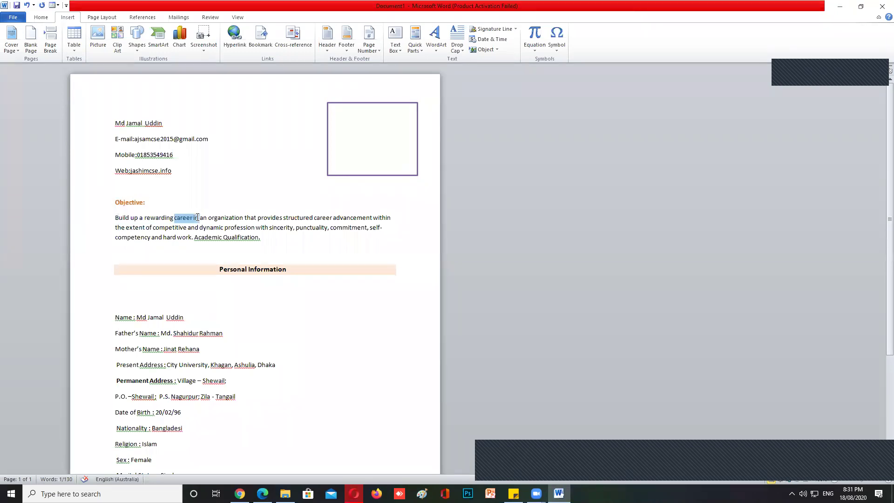
- Search Google for 'career objective' and scroll through the results
left_click(354, 493)
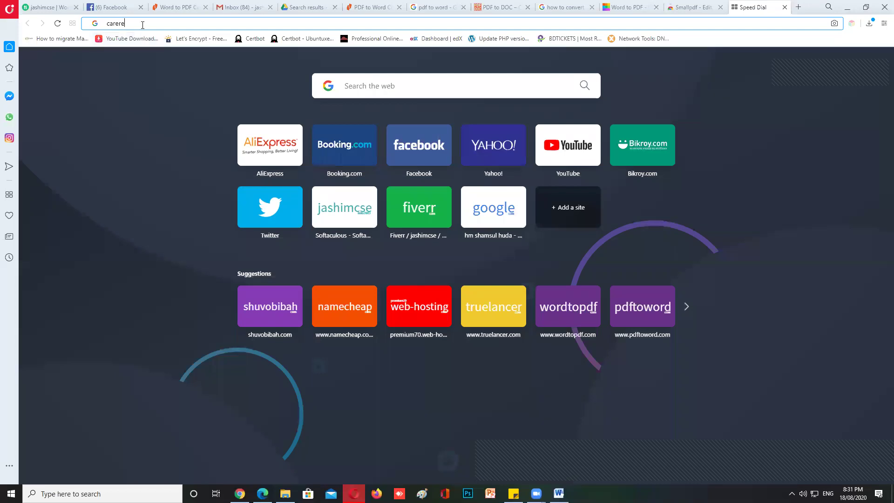
key("ctrl+a")
type("career")
type("objective")
key("Return")
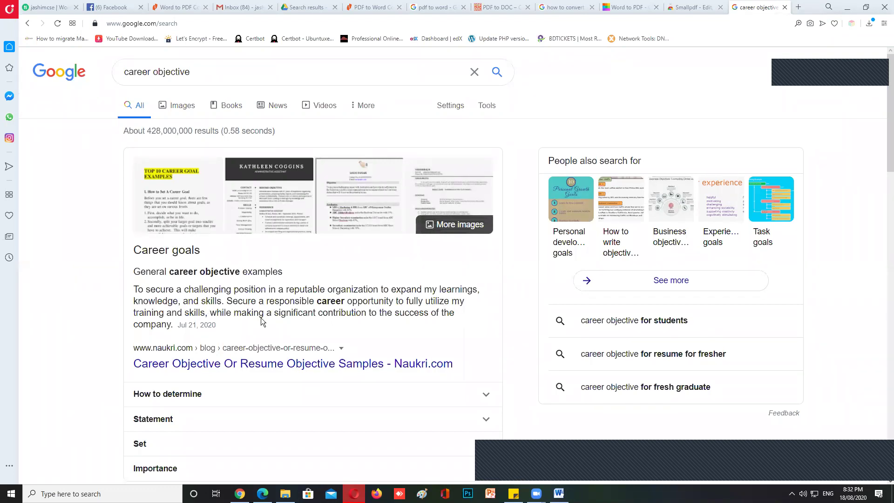
scroll(295, 336, "down", 2)
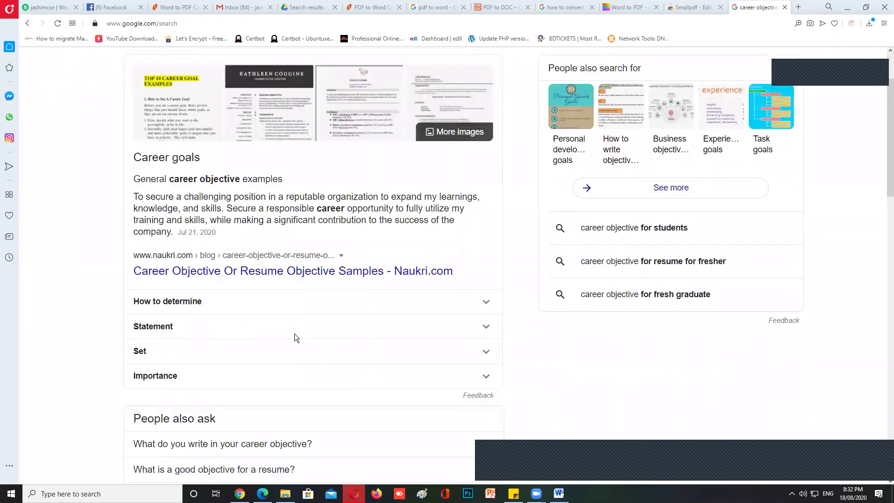
scroll(263, 338, "down", 4)
- Open the zety.com resume objective result in a new tab and switch to it
scroll(240, 351, "down", 4)
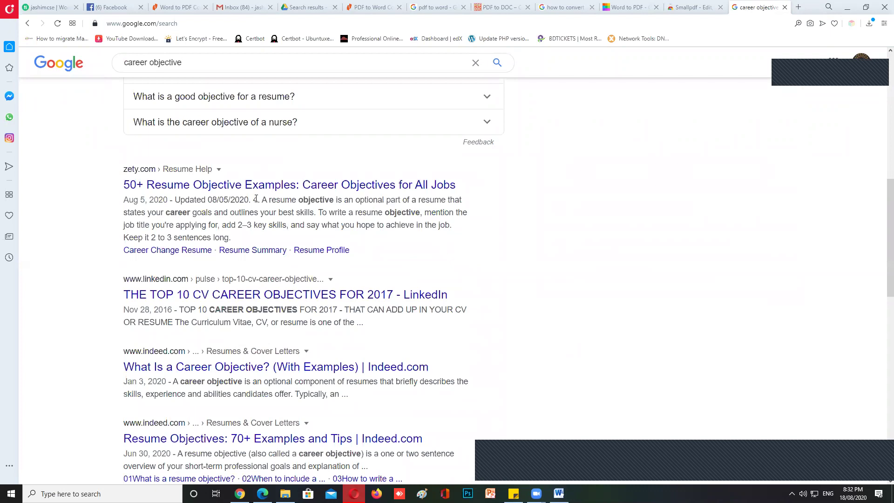
right_click(345, 187)
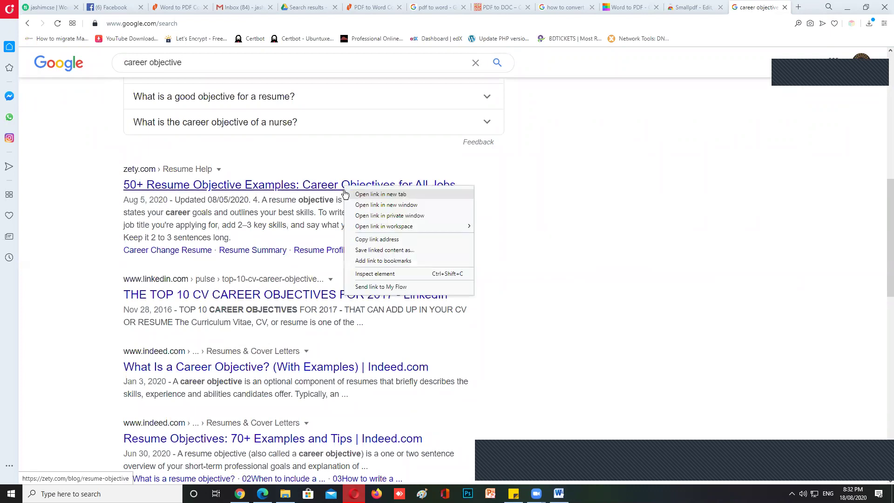
left_click(356, 195)
left_click(755, 8)
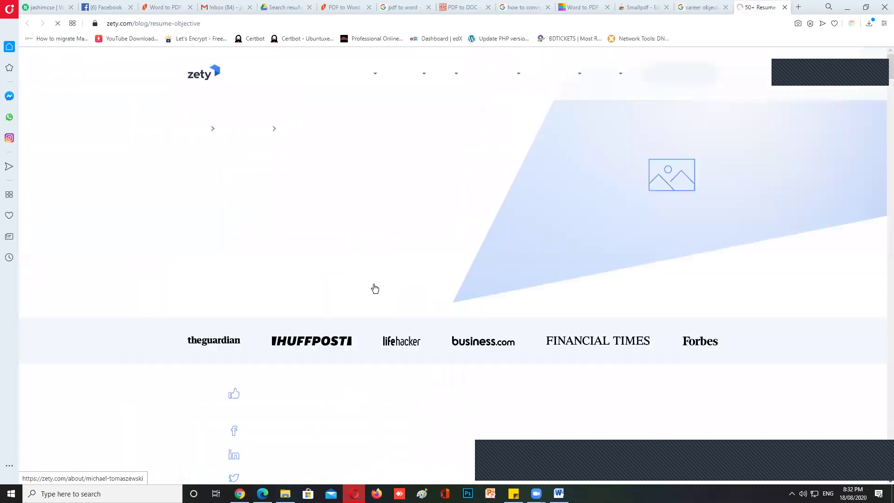
- Scroll down the Zety article and highlight its example objective bullets
scroll(371, 299, "down", 4)
scroll(373, 296, "down", 5)
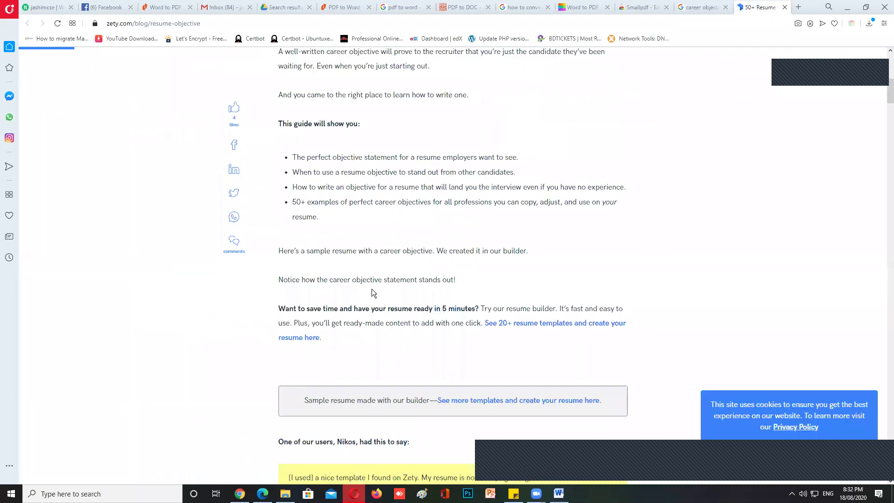
scroll(370, 293, "up", 5)
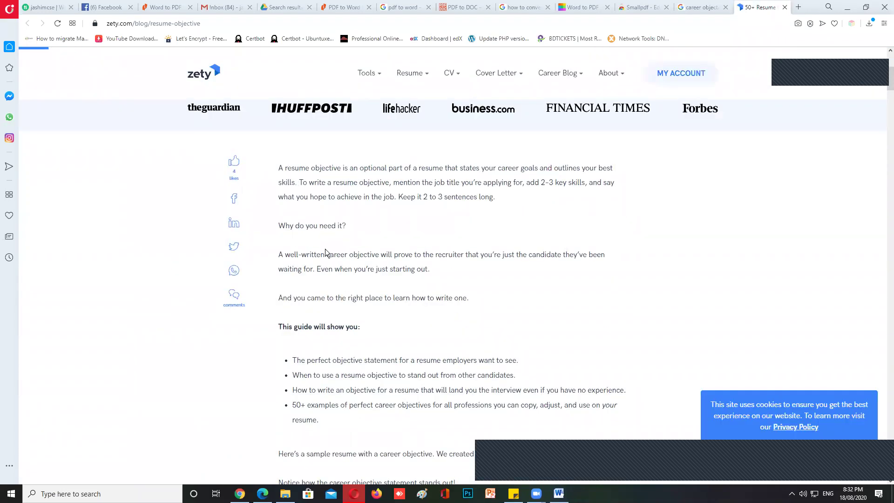
scroll(324, 276, "down", 4)
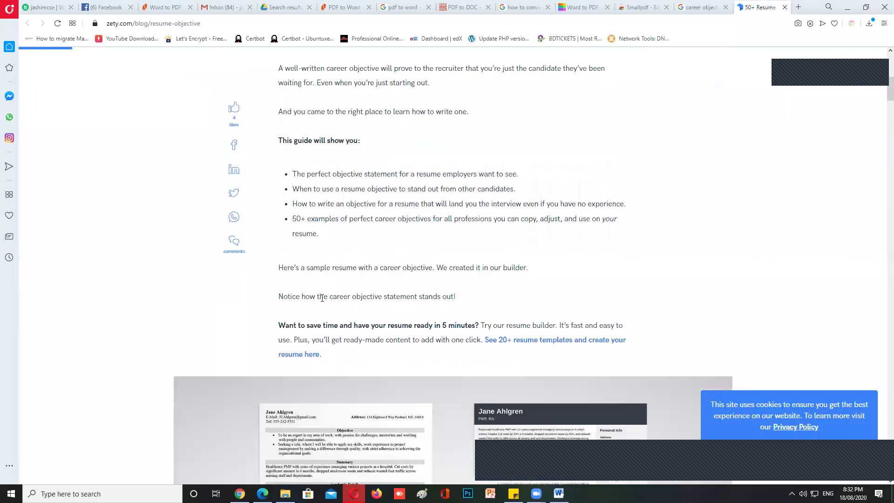
scroll(322, 300, "down", 4)
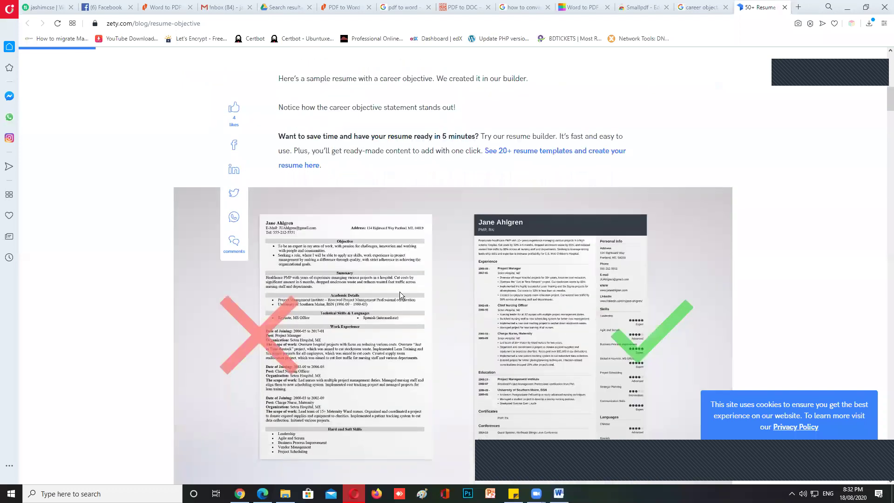
scroll(370, 329, "down", 5)
scroll(363, 332, "down", 3)
scroll(361, 333, "down", 3)
left_click_drag(314, 167, 664, 264)
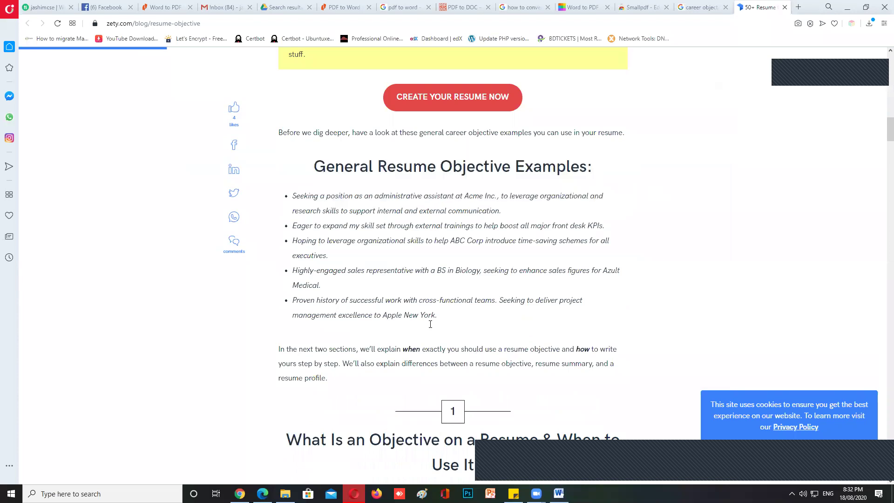
scroll(433, 325, "up", 1)
left_click_drag(293, 279, 621, 328)
- Read further down to the right and wrong administrative assistant objective examples
scroll(405, 372, "down", 4)
scroll(394, 378, "down", 3)
scroll(394, 379, "down", 1)
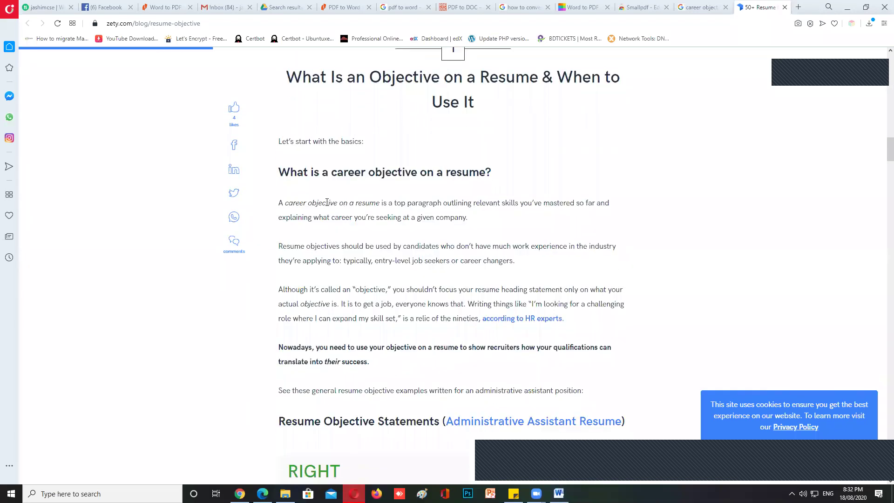
left_click_drag(291, 173, 534, 176)
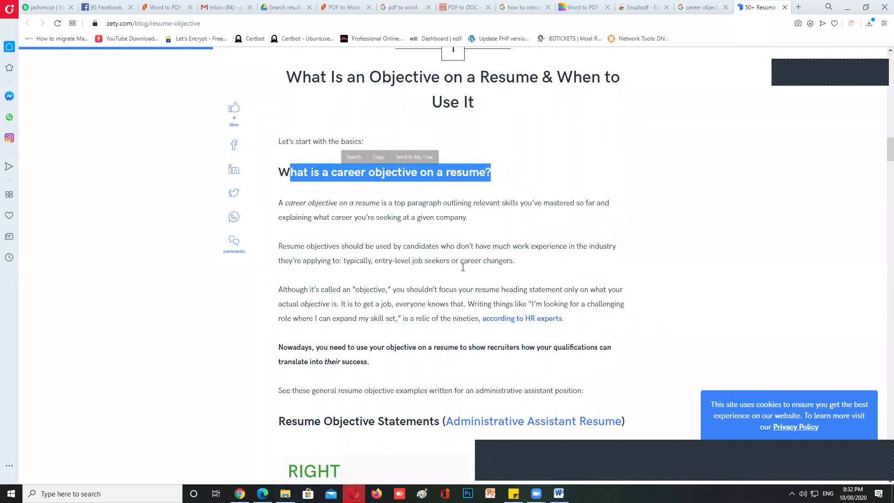
left_click(407, 333)
scroll(406, 333, "down", 4)
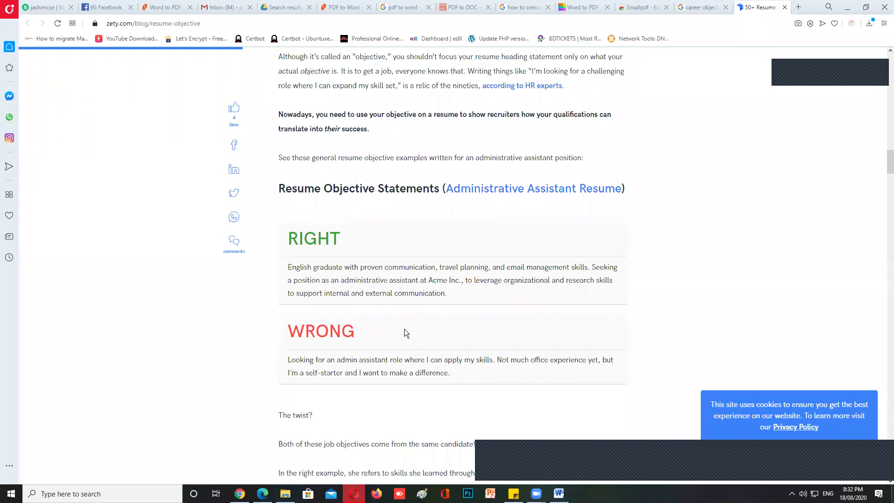
scroll(407, 330, "up", 1)
scroll(407, 330, "down", 2)
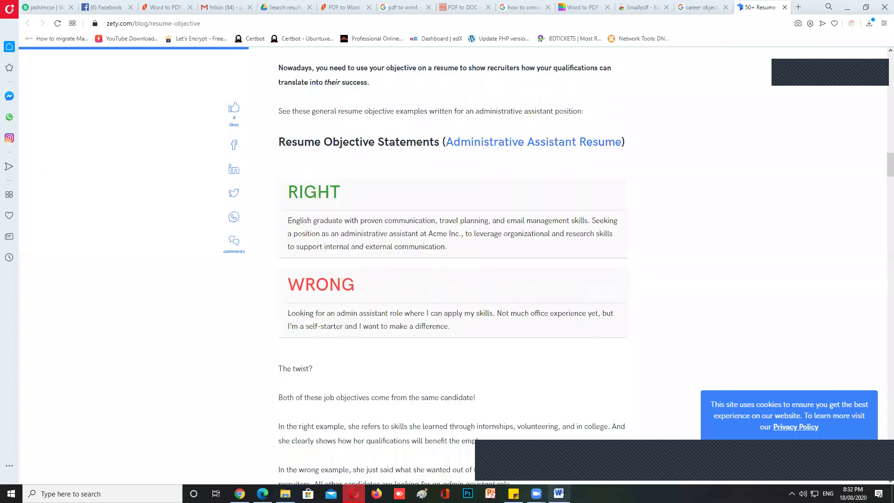
- Return to the CV and select, then deselect, the text from the Date line up
key("alt+Tab")
scroll(234, 306, "down", 3)
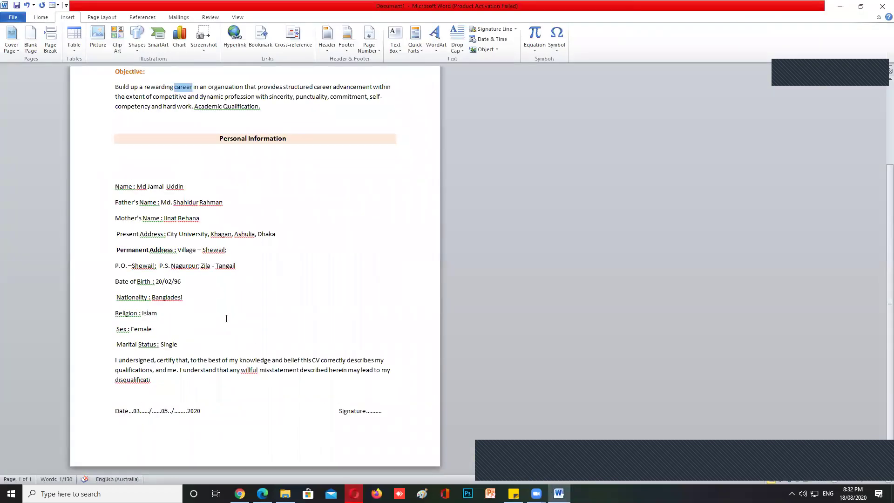
scroll(226, 320, "up", 3)
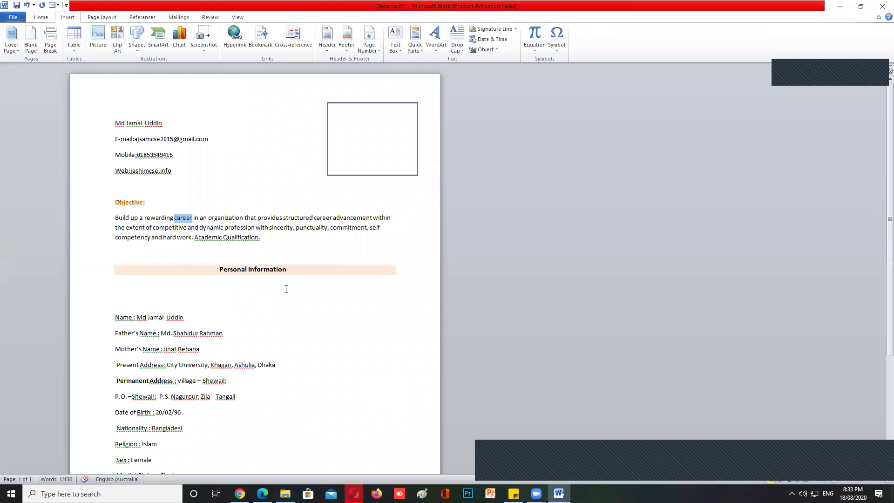
scroll(286, 289, "down", 3)
left_click_drag(255, 411, 95, 56)
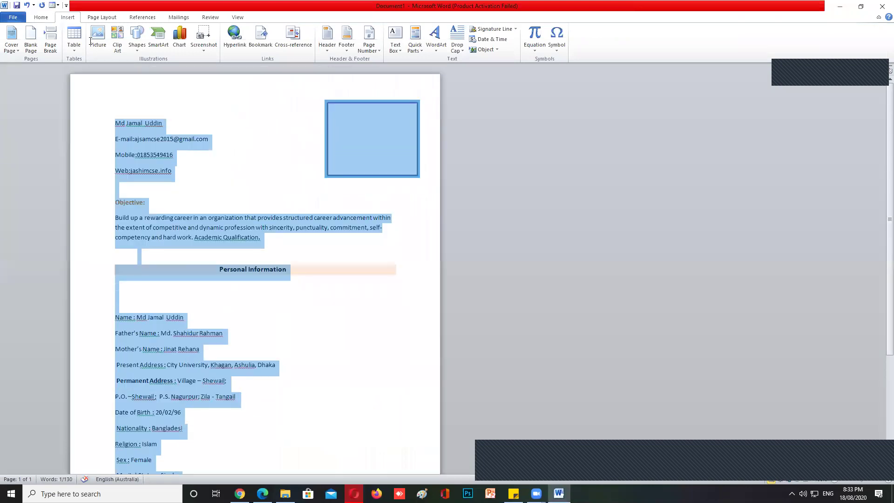
left_click(265, 315)
scroll(267, 338, "down", 2)
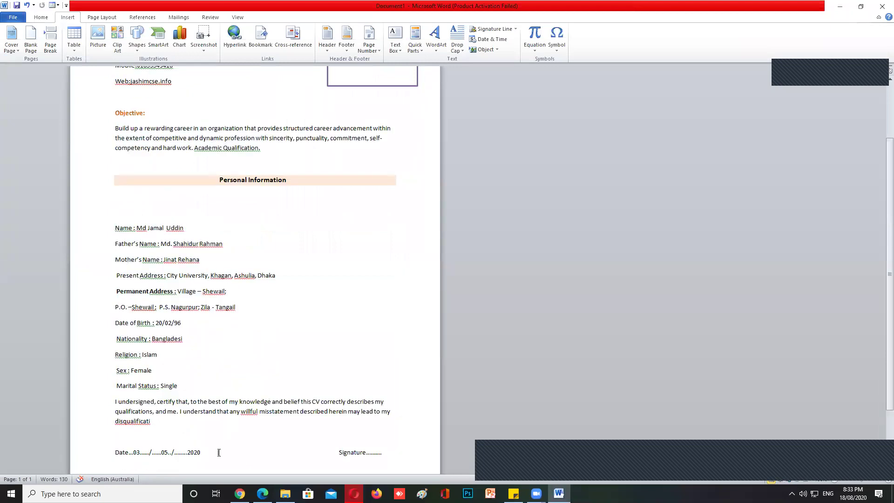
left_click_drag(219, 452, 142, 188)
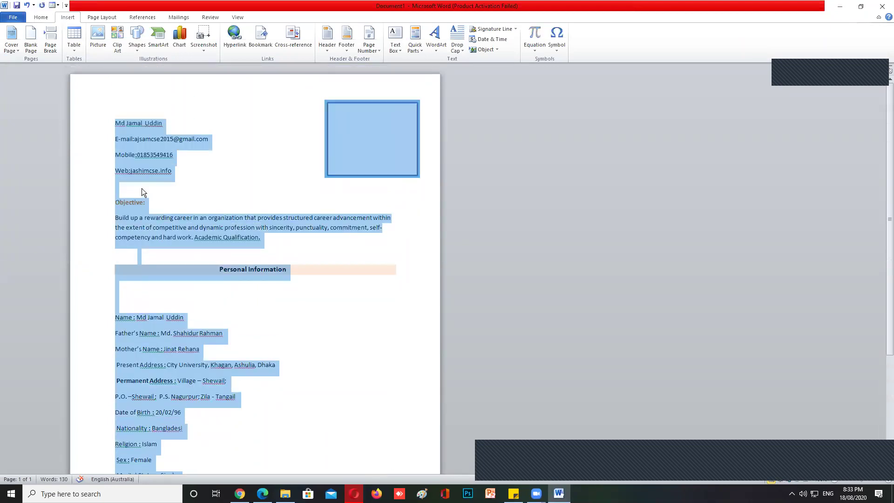
left_click(330, 345)
scroll(330, 344, "down", 5)
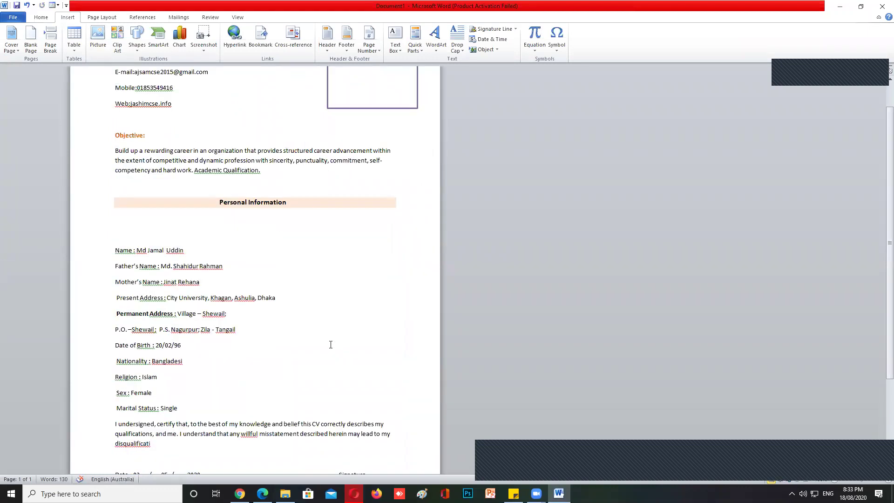
scroll(303, 317, "up", 5)
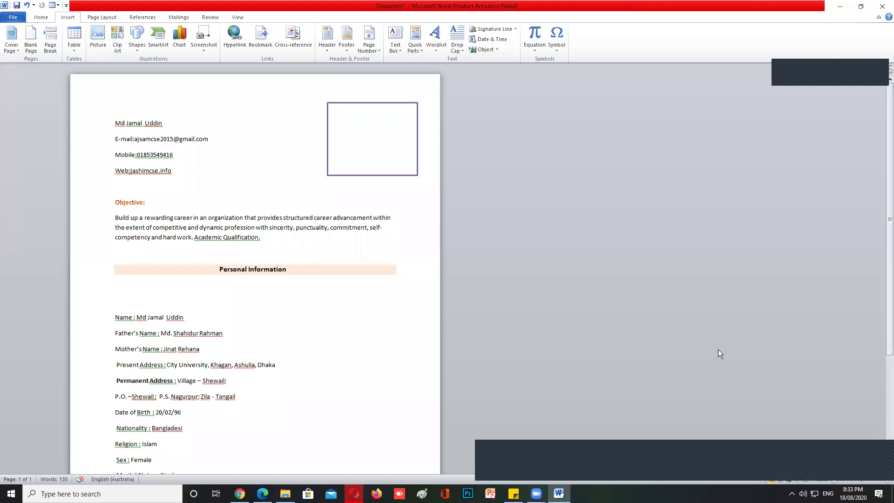
scroll(361, 347, "down", 5)
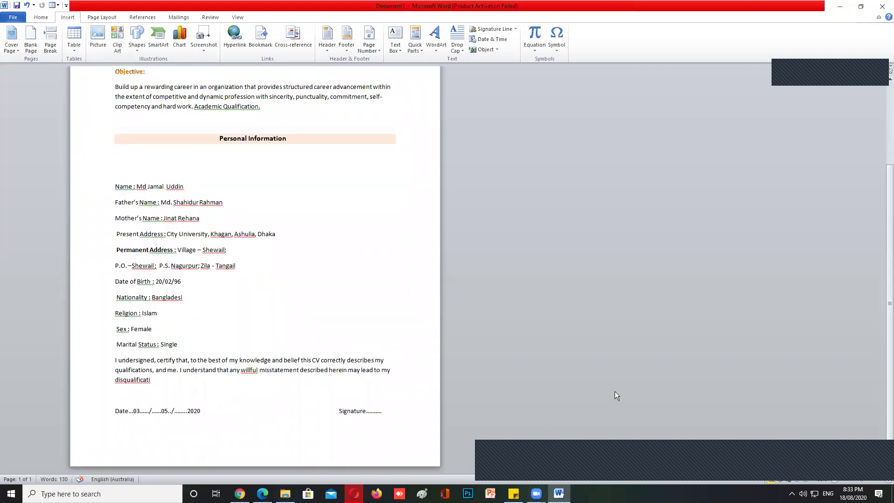
mouse_move(535, 494)
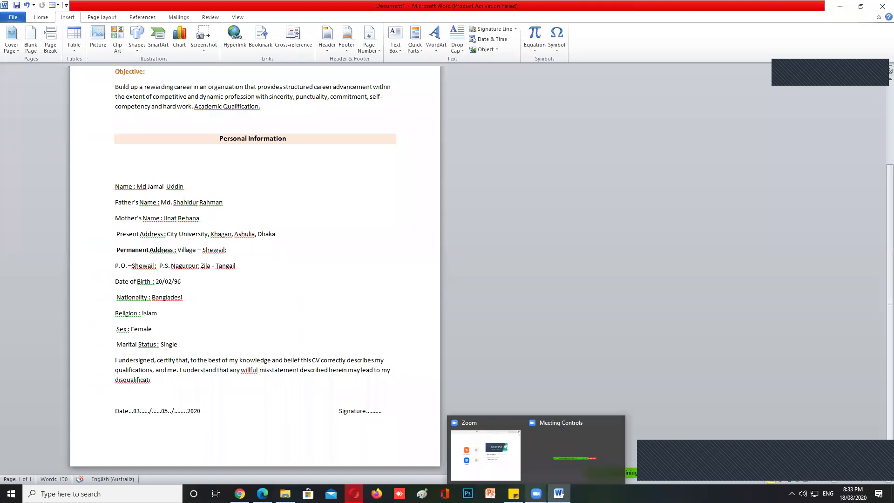
- Set the insertion point in the Signature dots and minimize Word to show the objective article
left_click(501, 452)
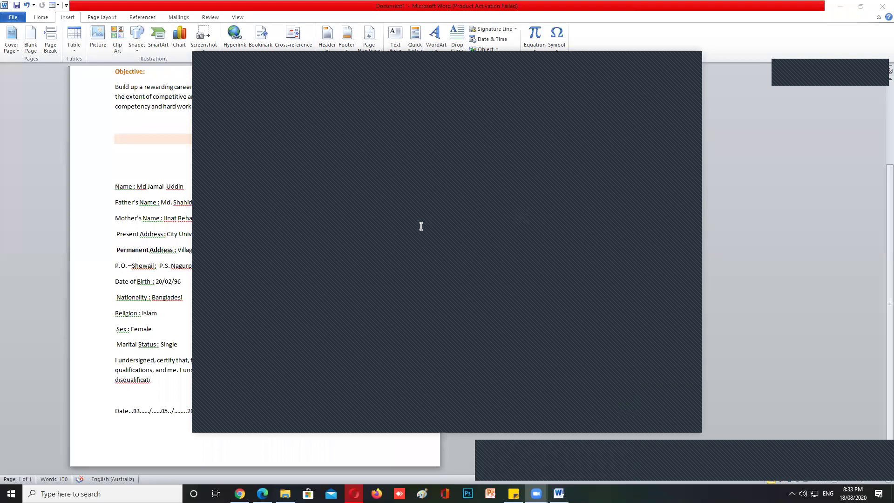
key("alt+Tab")
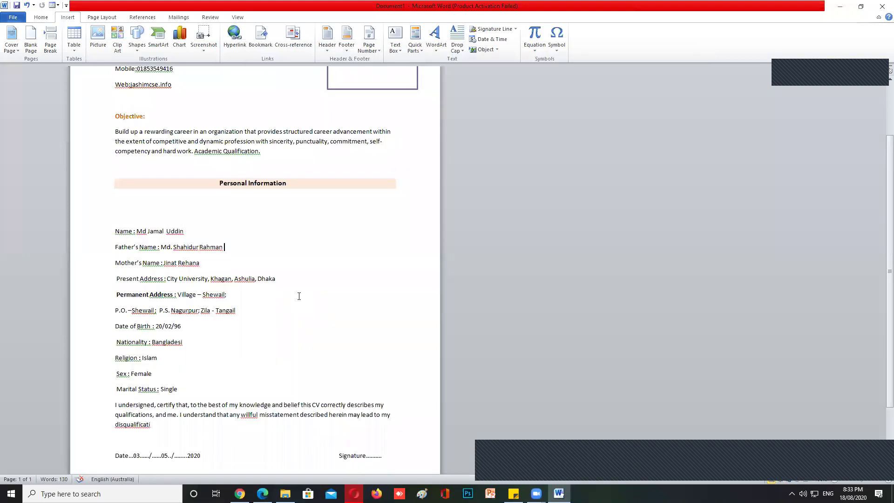
scroll(299, 296, "up", 1)
scroll(299, 296, "down", 2)
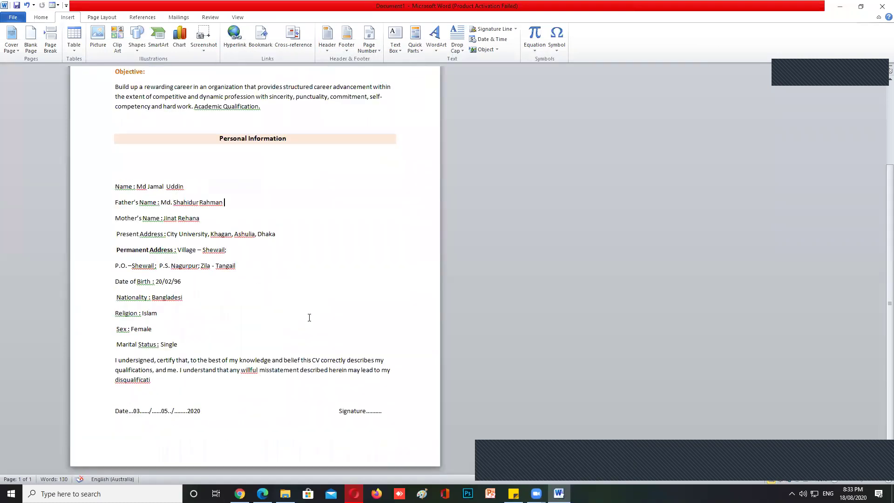
left_click(372, 411)
left_click(841, 7)
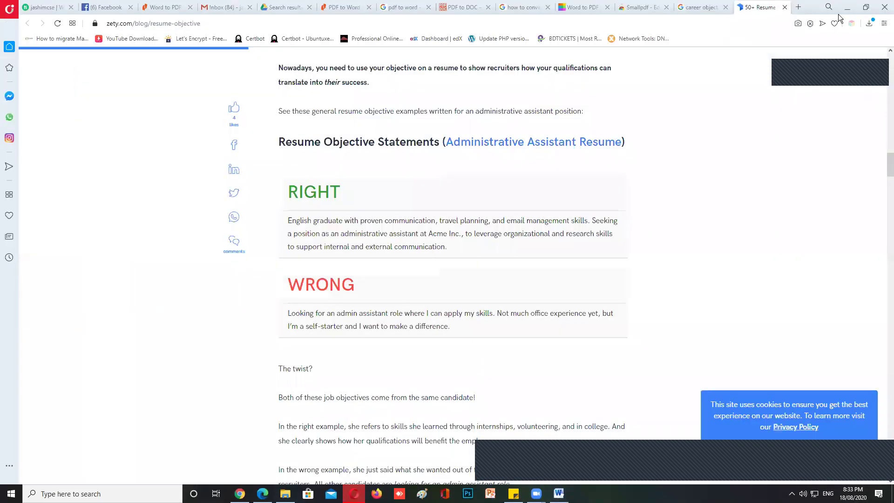
- Clear the windows away and open the Gov Job folder from the desktop
left_click(848, 7)
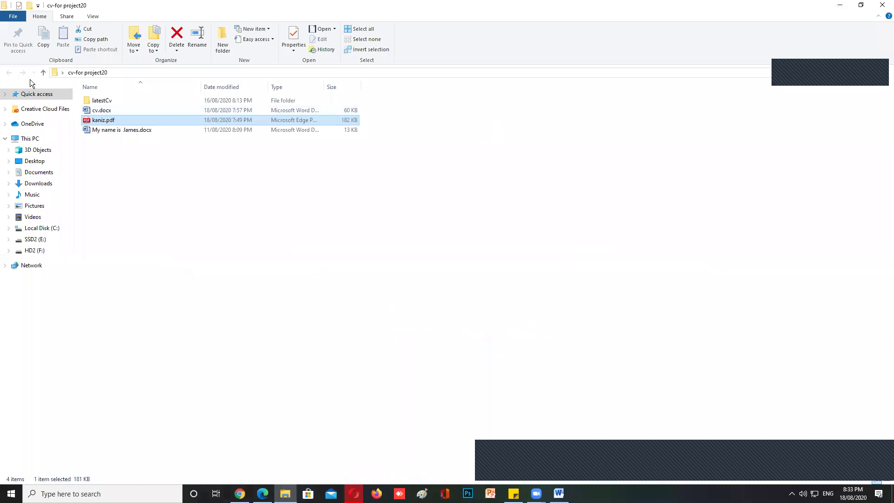
left_click(840, 5)
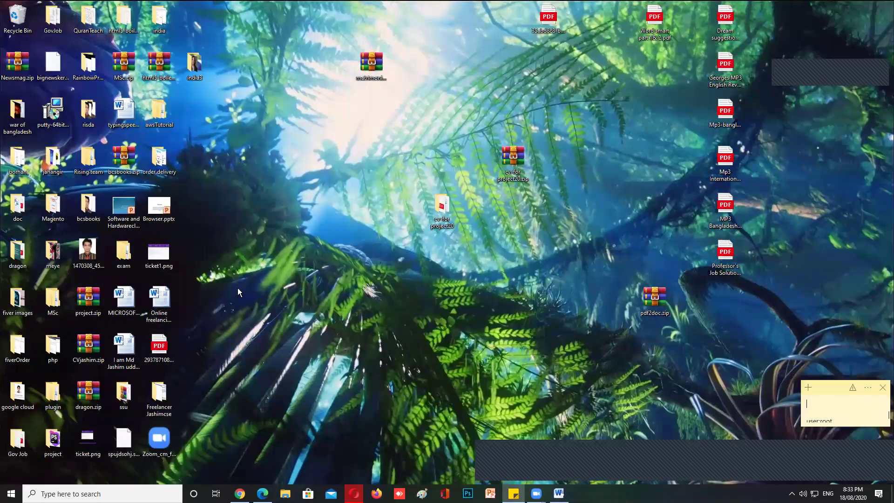
left_click(237, 288)
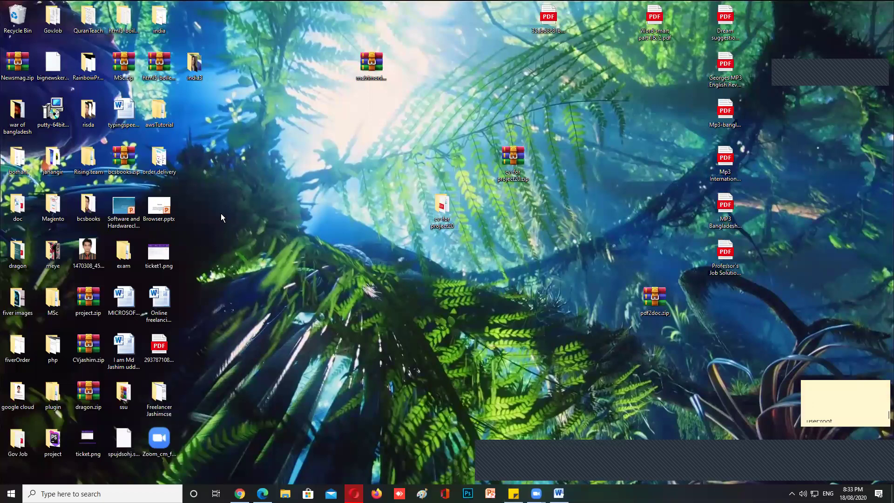
key("g")
key("o")
key("v")
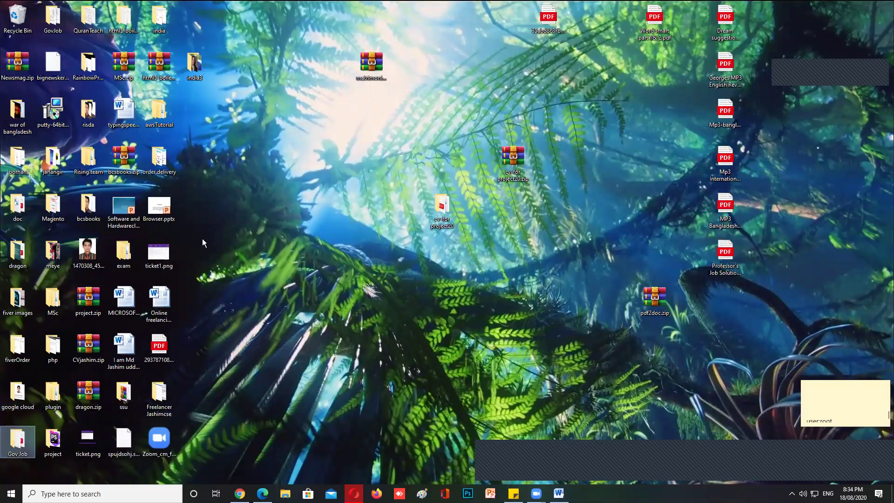
double_click(8, 448)
- Preview signiture.jpg and then signiture.png in Photos, closing each
double_click(621, 121)
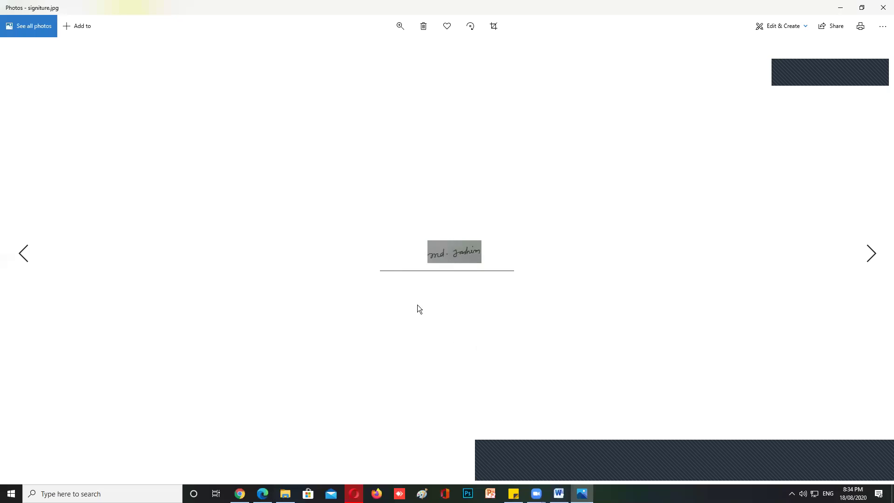
left_click(884, 9)
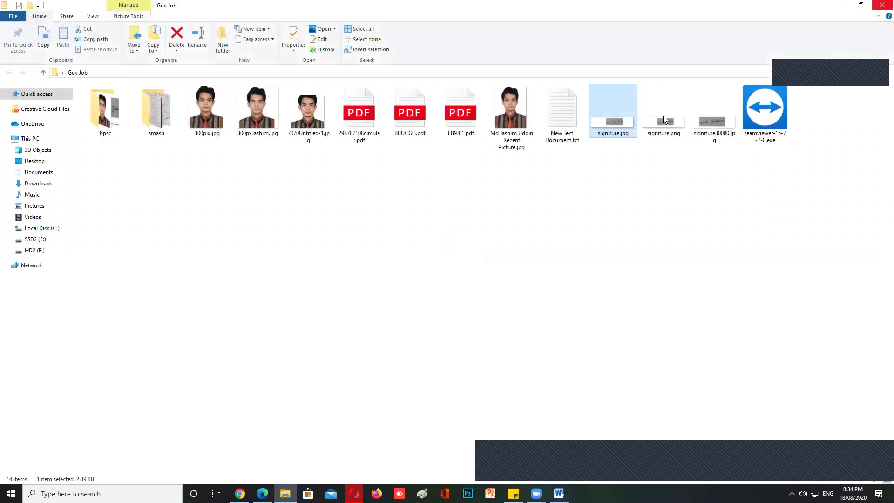
double_click(663, 117)
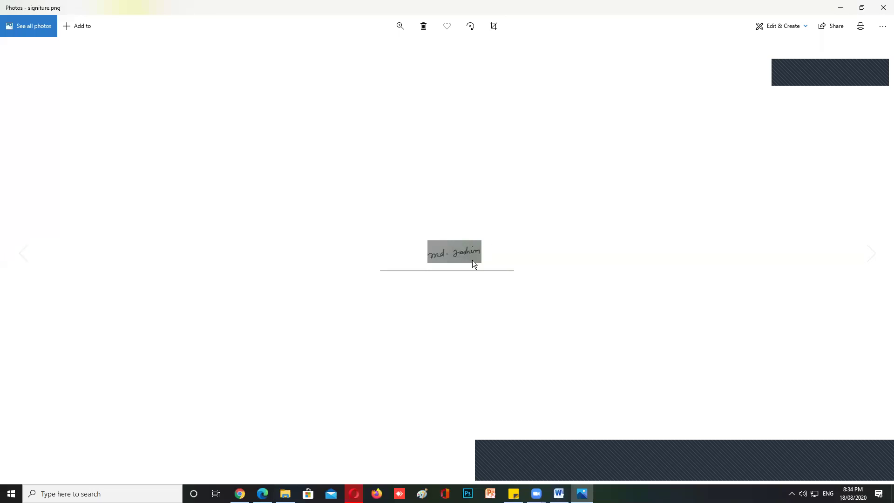
left_click(884, 7)
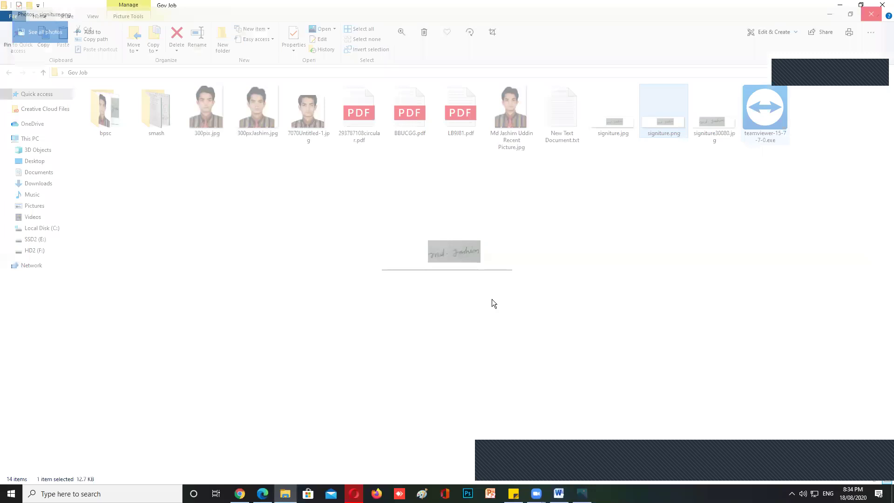
- Insert the signature image at the end of the Signature line, then dismiss the import error
key("alt+Tab")
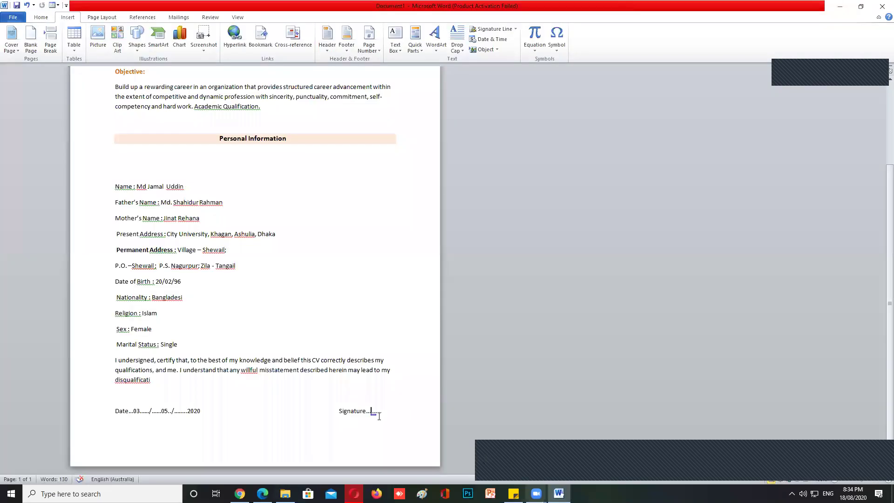
key("End")
left_click(96, 45)
double_click(119, 129)
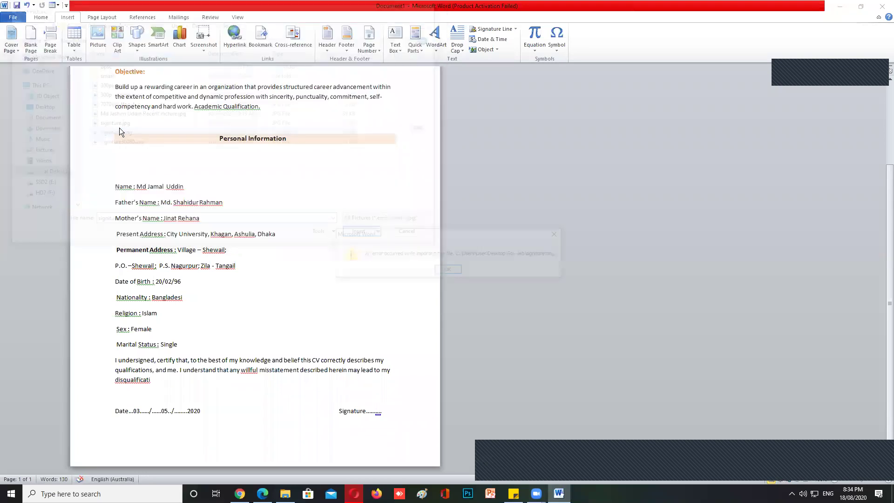
left_click(447, 270)
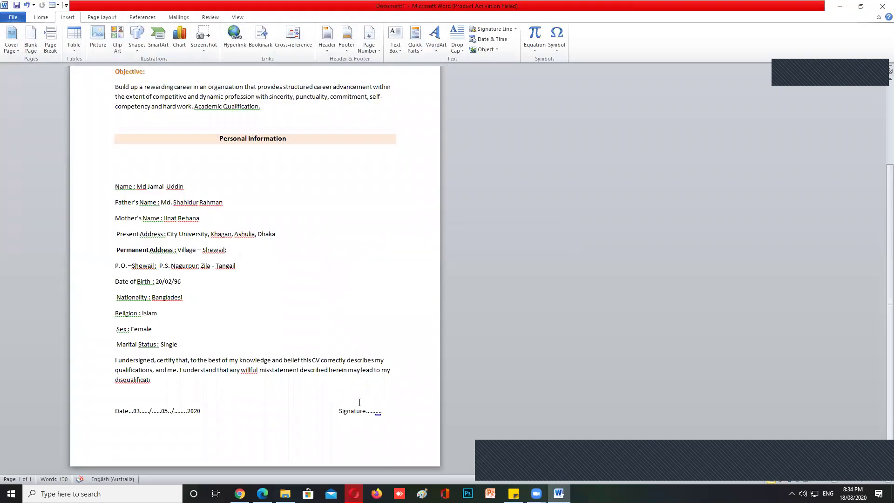
- Select the photo box at the page top, then return the insertion point after Signature
scroll(352, 324, "up", 3)
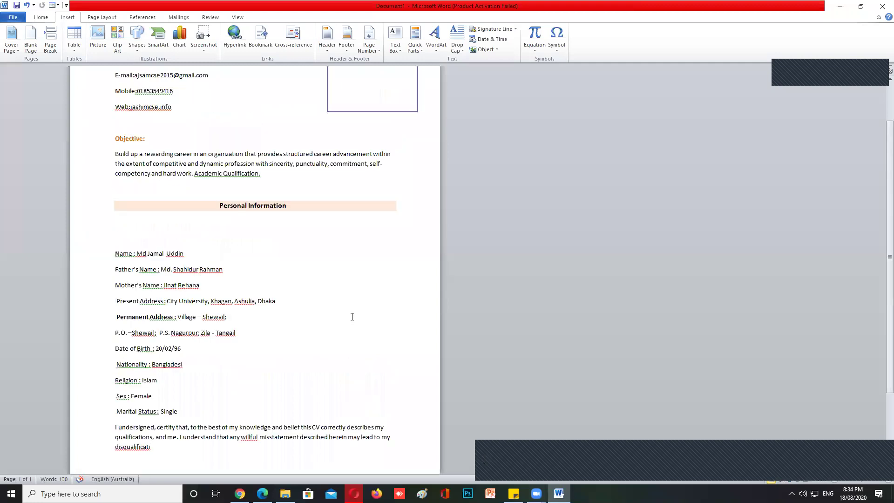
scroll(366, 145, "up", 3)
left_click(371, 136)
scroll(377, 233, "down", 4)
left_click(395, 456)
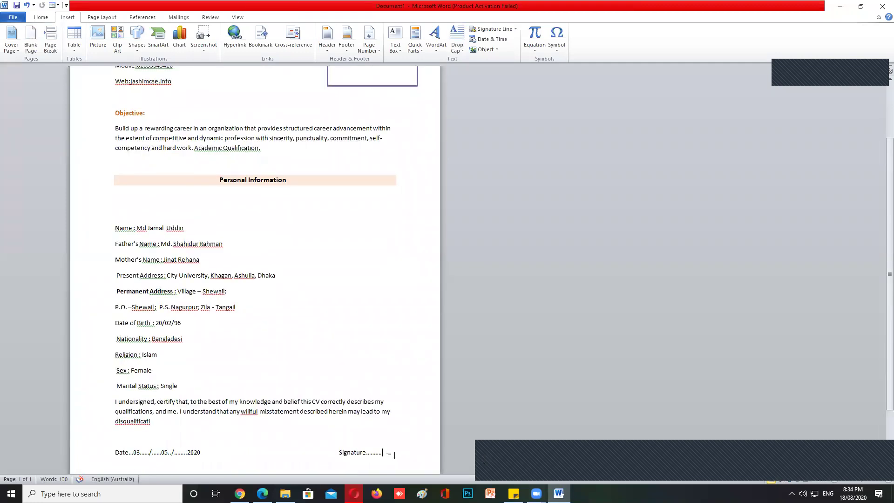
scroll(350, 280, "down", 2)
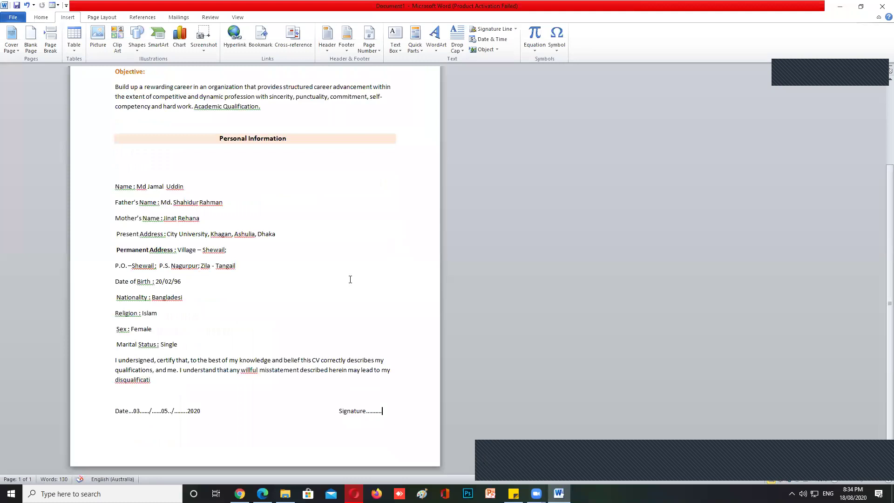
scroll(313, 353, "up", 4)
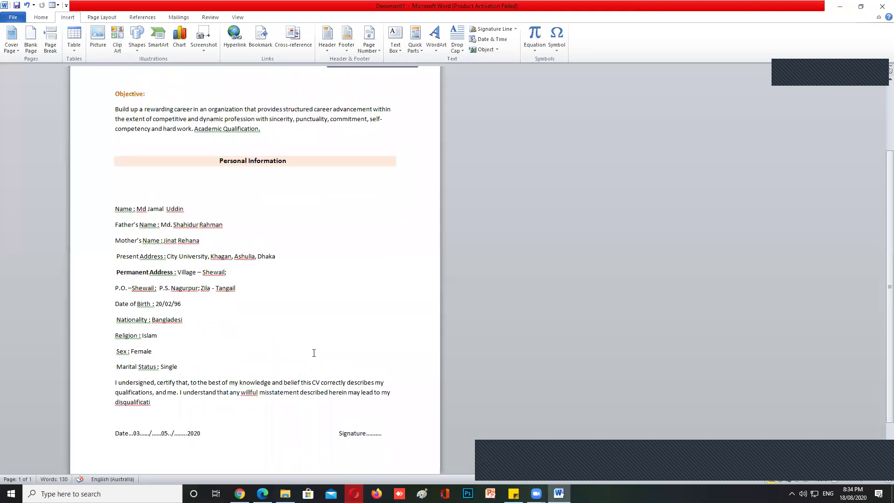
scroll(309, 350, "down", 2)
scroll(309, 350, "up", 4)
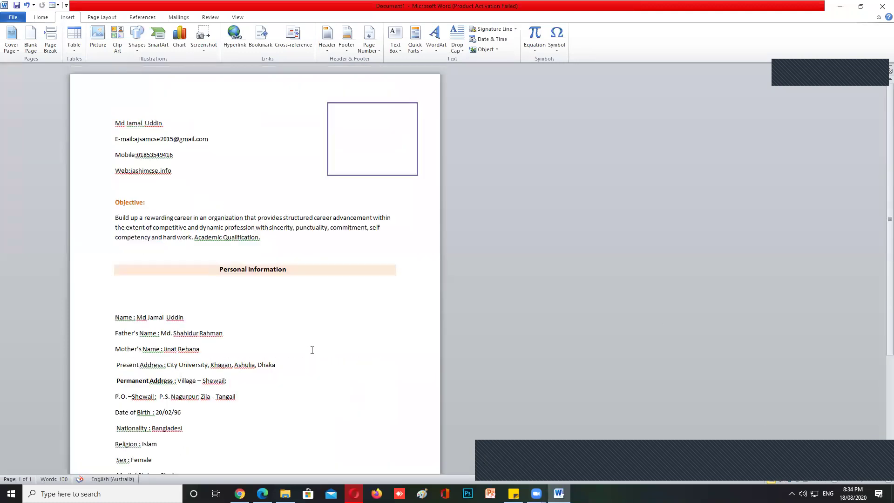
scroll(319, 351, "down", 6)
scroll(318, 351, "up", 6)
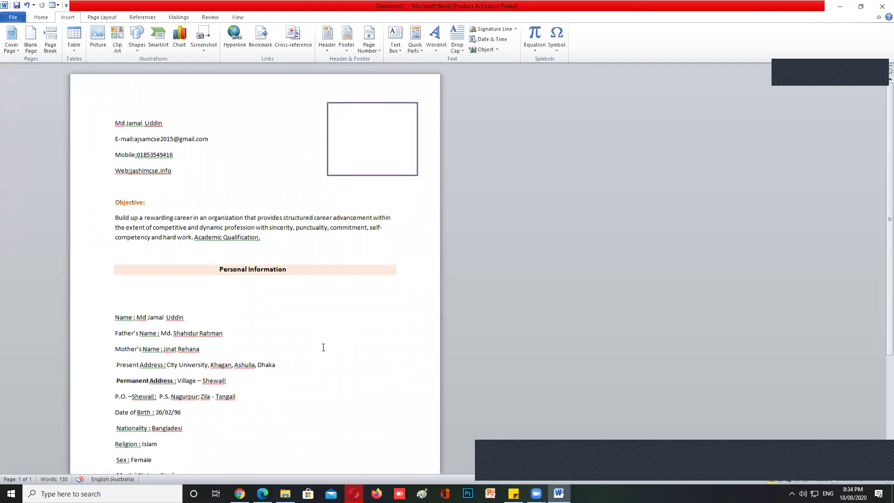